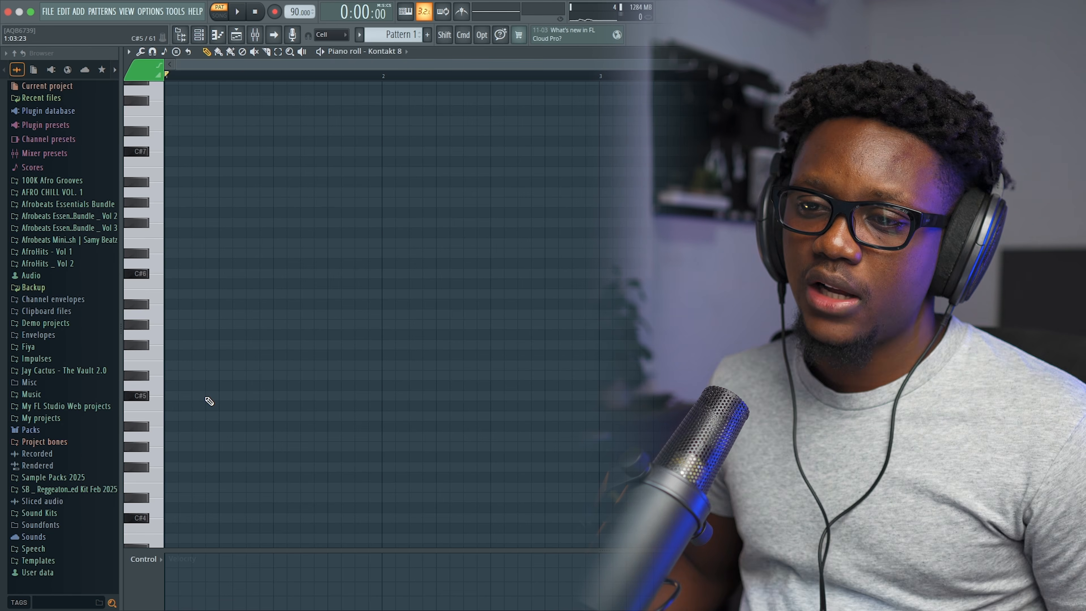
# Step: Place a C#5 note at the start of bar 1 in the Kontakt 8 piano roll
pyautogui.click(187, 398)
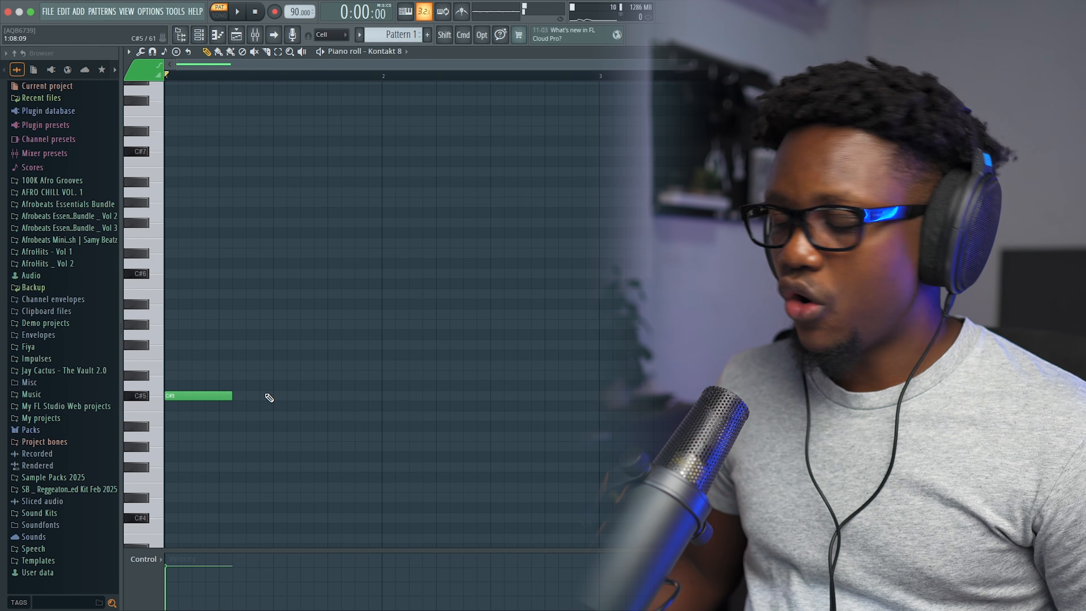
pyautogui.moveTo(917, 65); pyautogui.dragTo(643, 151)
pyautogui.hscroll(2, 294, 328)
pyautogui.scroll(1, 294, 328)
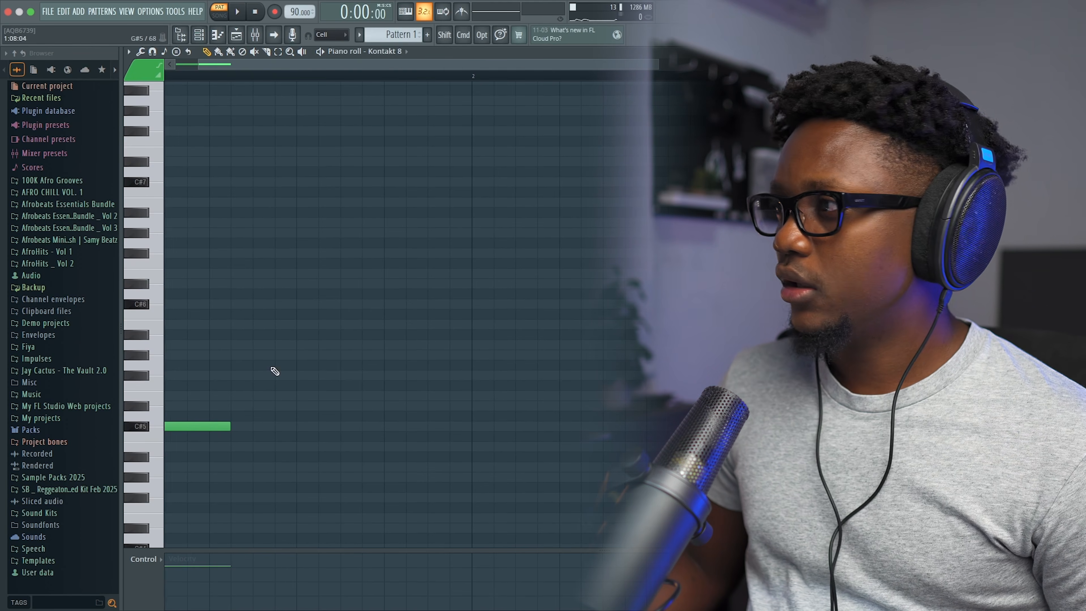
pyautogui.hscroll(-2, 294, 328)
pyautogui.click(217, 35)
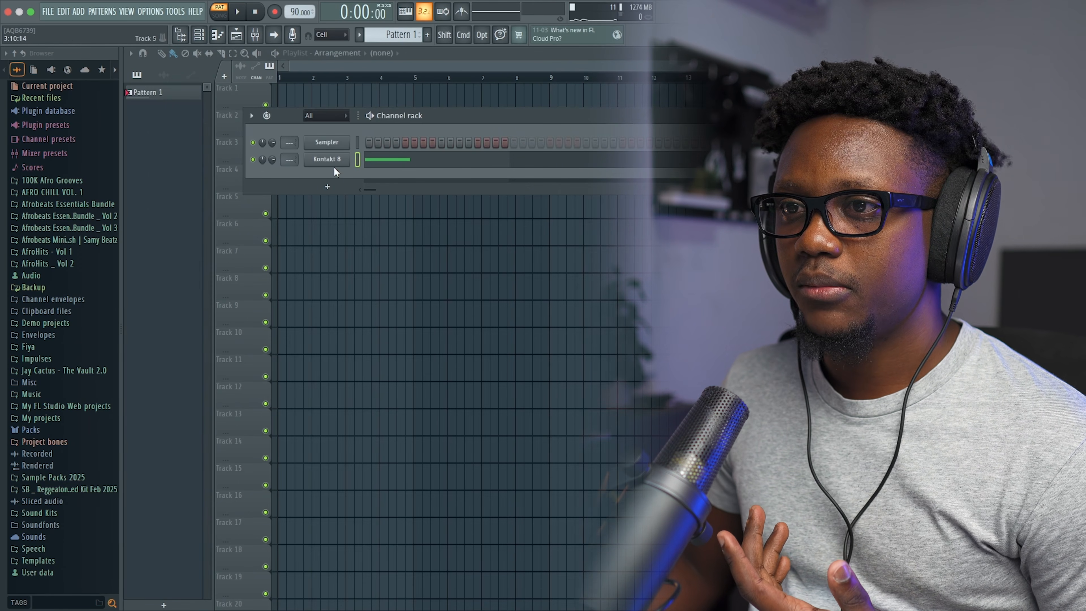
pyautogui.click(431, 163)
# Step: Add an A4 note later in bar 1 and shorten the C#5 note
pyautogui.moveTo(261, 468); pyautogui.dragTo(348, 469)
pyautogui.press('space')
pyautogui.moveTo(273, 427); pyautogui.dragTo(252, 427)
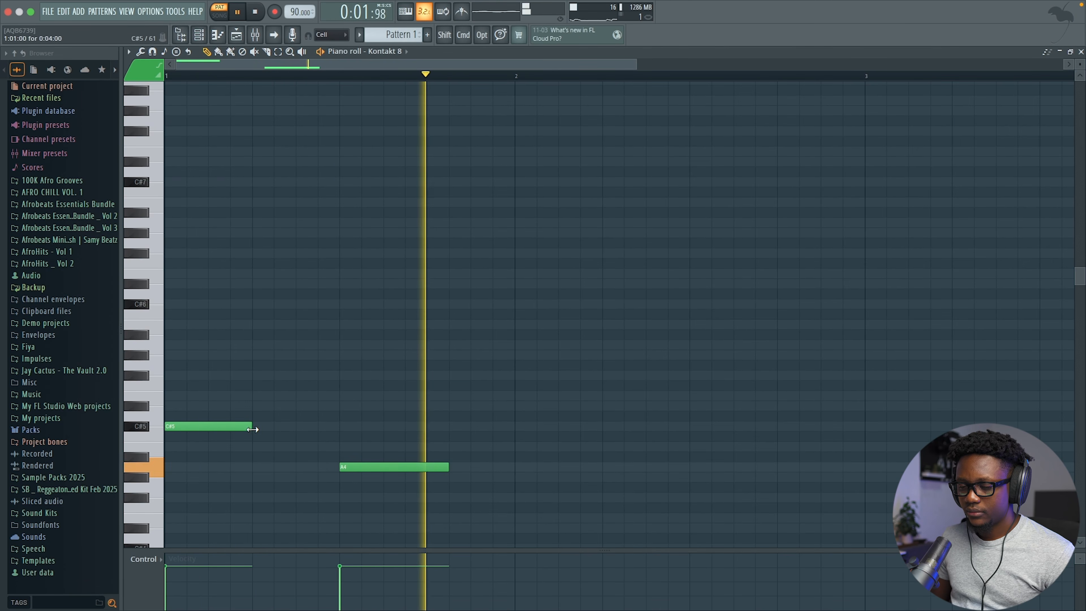
pyautogui.press('space')
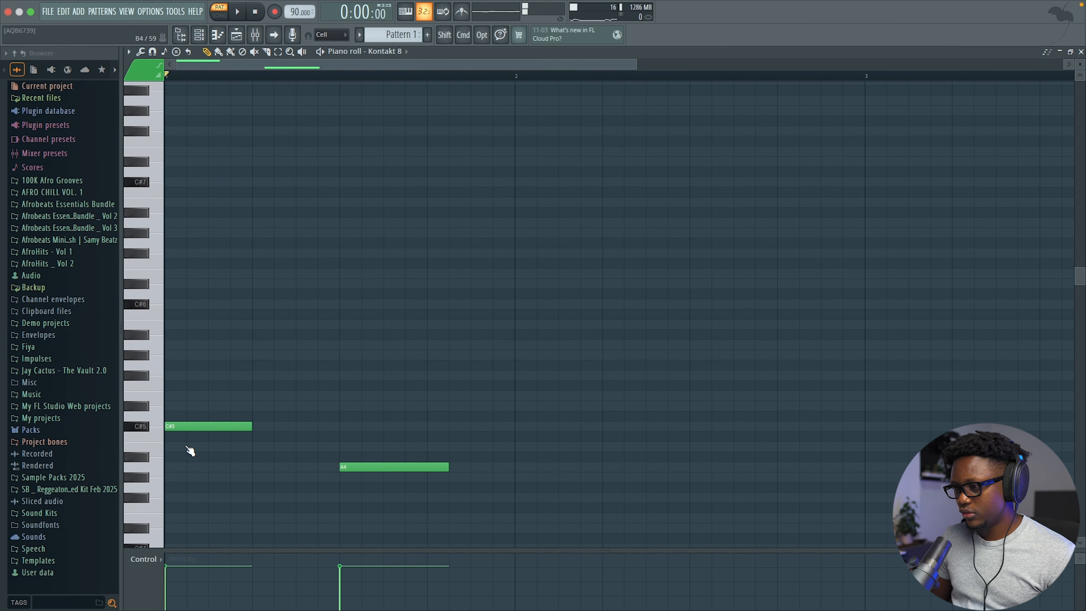
# Step: Add B4 at bar 2 and G#4 at beat 3 of bar 2, then soften C#5 and A4
pyautogui.moveTo(521, 448); pyautogui.dragTo(515, 446)
pyautogui.moveTo(160, 491); pyautogui.dragTo(146, 480)
pyautogui.press('space')
pyautogui.click(692, 477)
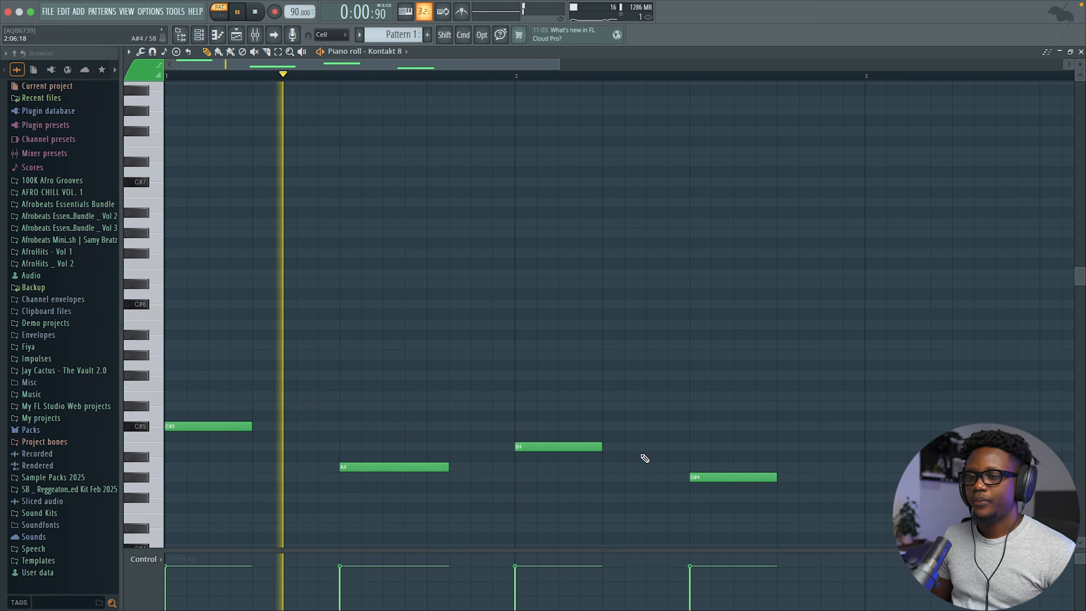
pyautogui.scroll(-3, 642, 456)
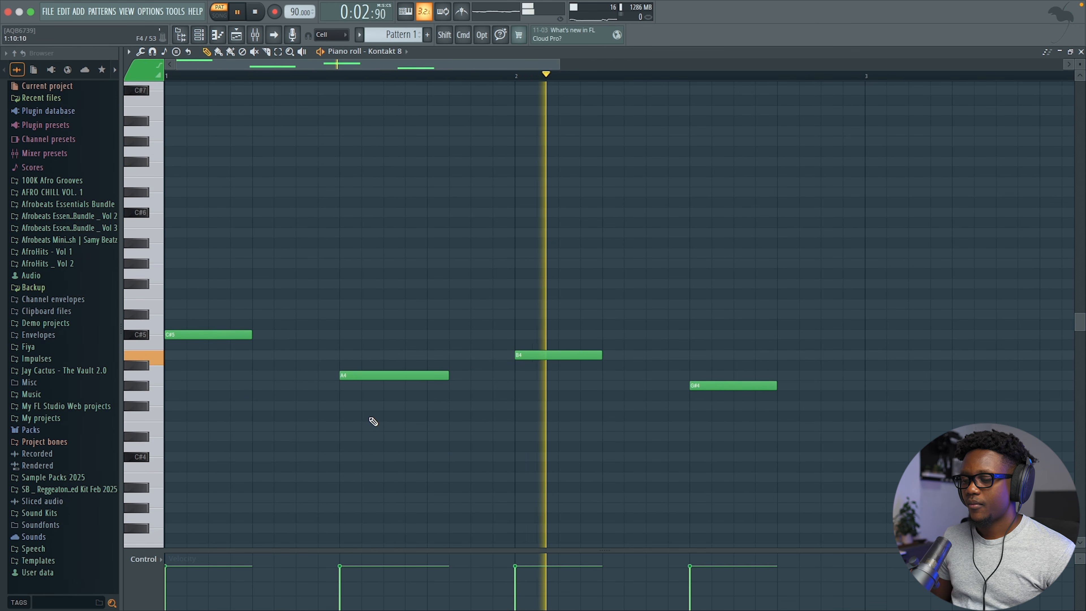
pyautogui.press('space')
pyautogui.moveTo(187, 580); pyautogui.dragTo(467, 581)
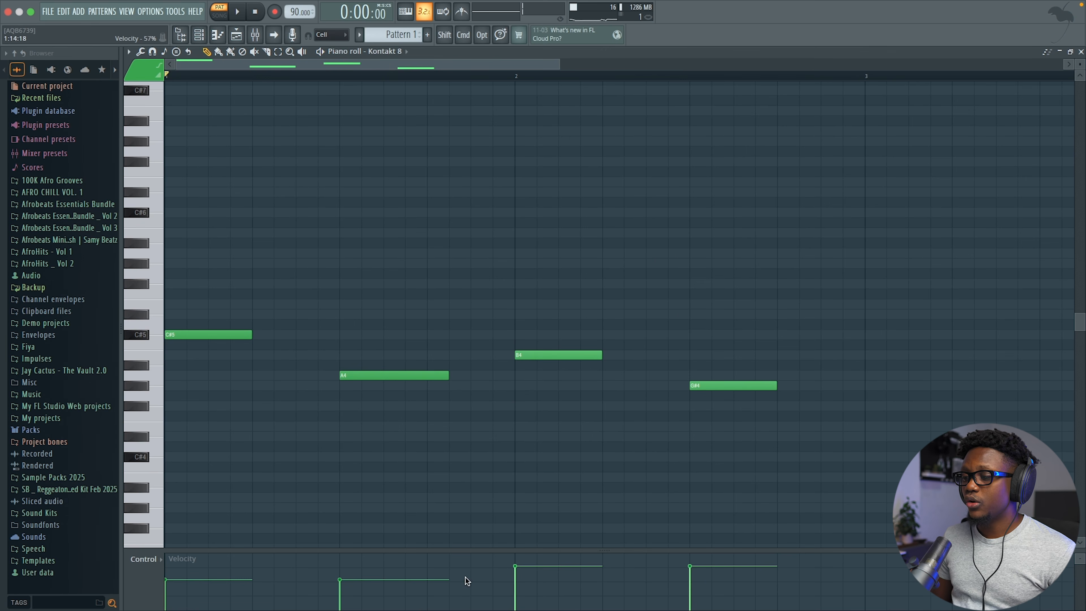
pyautogui.click(191, 333)
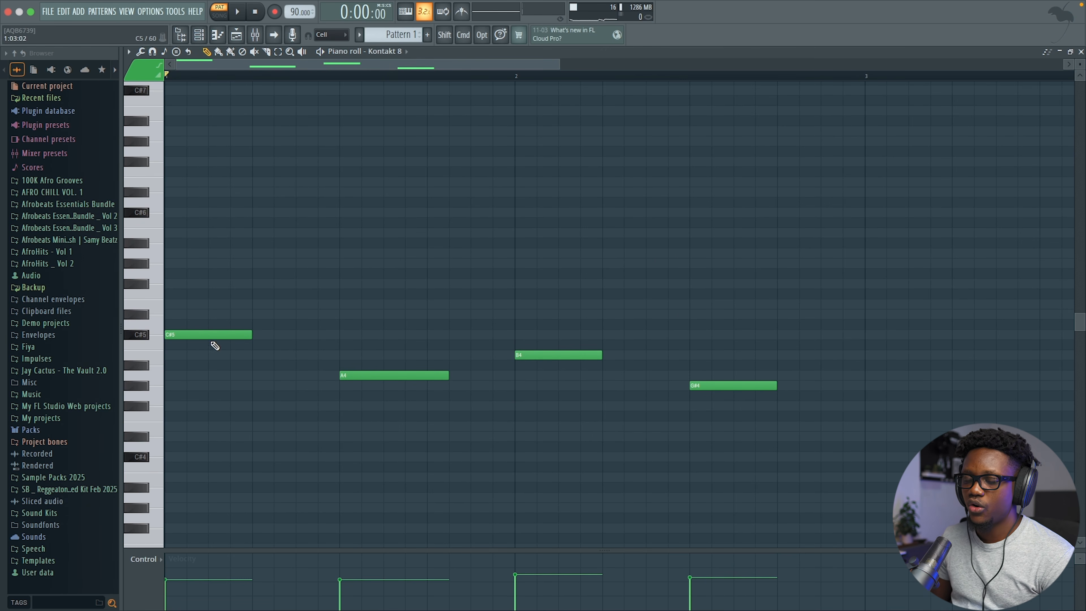
# Step: Stack E5 and G#5 notes above the opening C#5
pyautogui.click(191, 304)
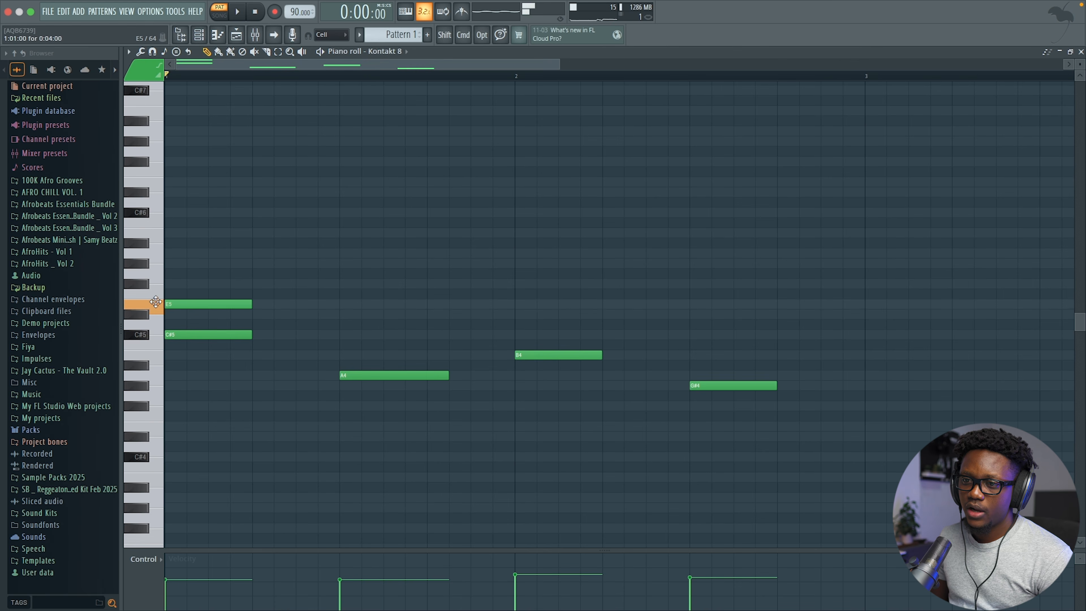
pyautogui.click(191, 264)
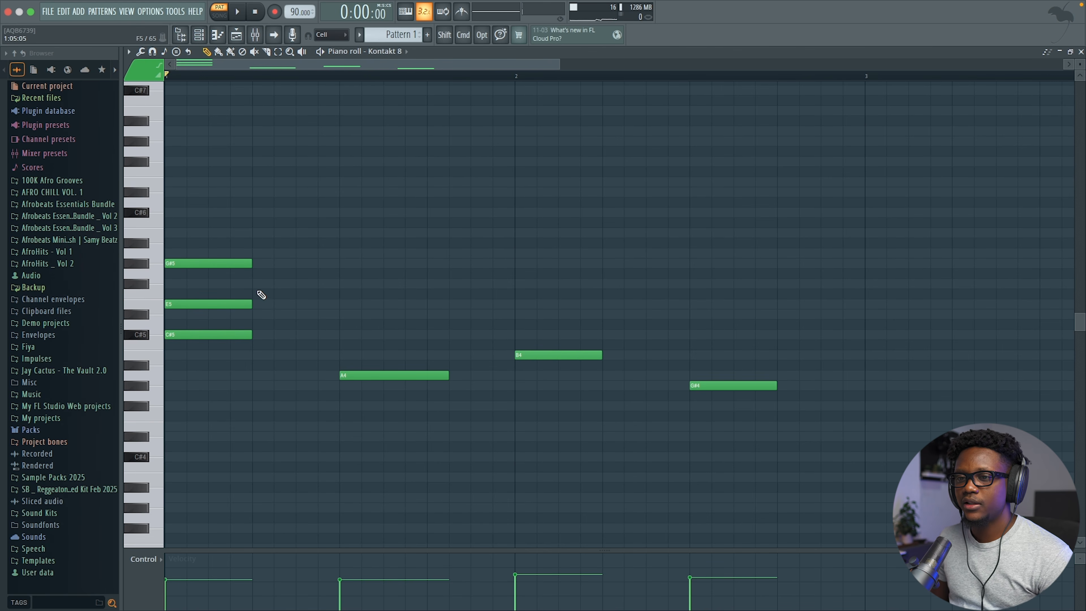
pyautogui.press('space')
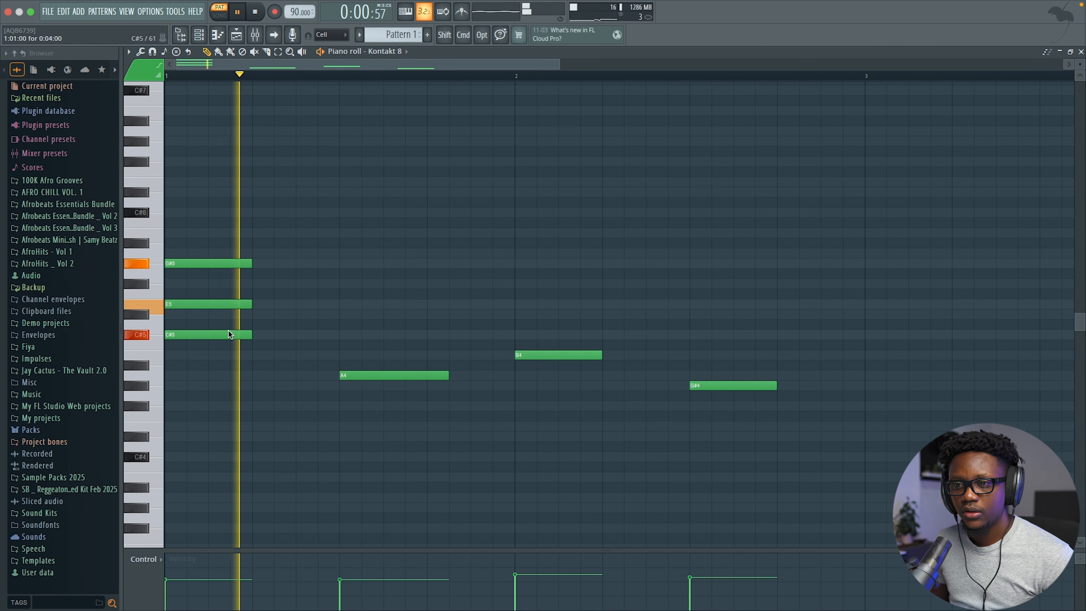
pyautogui.press('space')
pyautogui.press('space')
pyautogui.press('space')
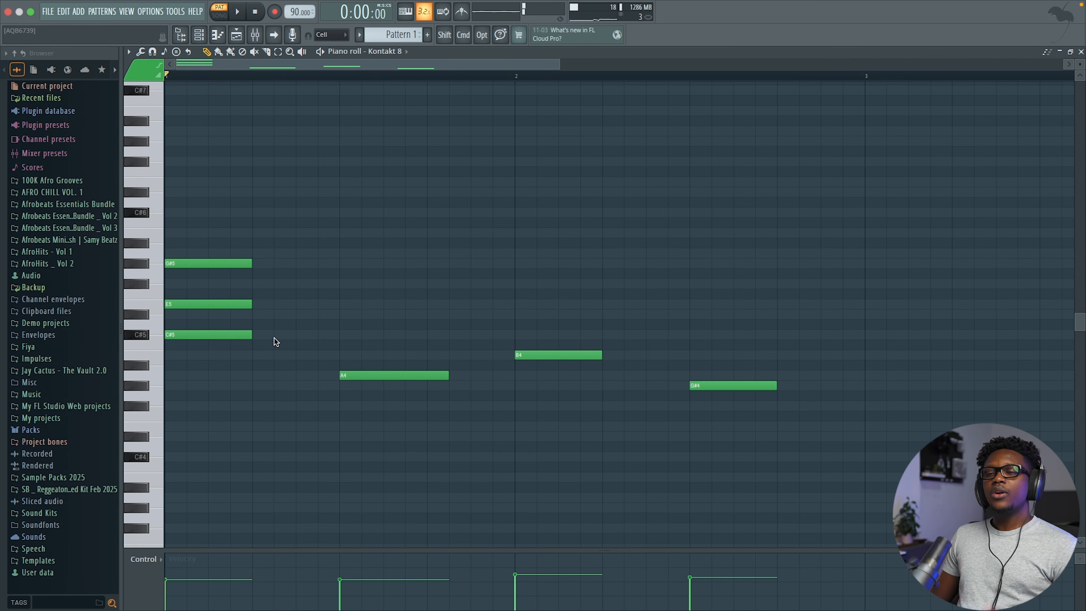
pyautogui.scroll(6, 274, 338)
pyautogui.scroll(-2, 274, 341)
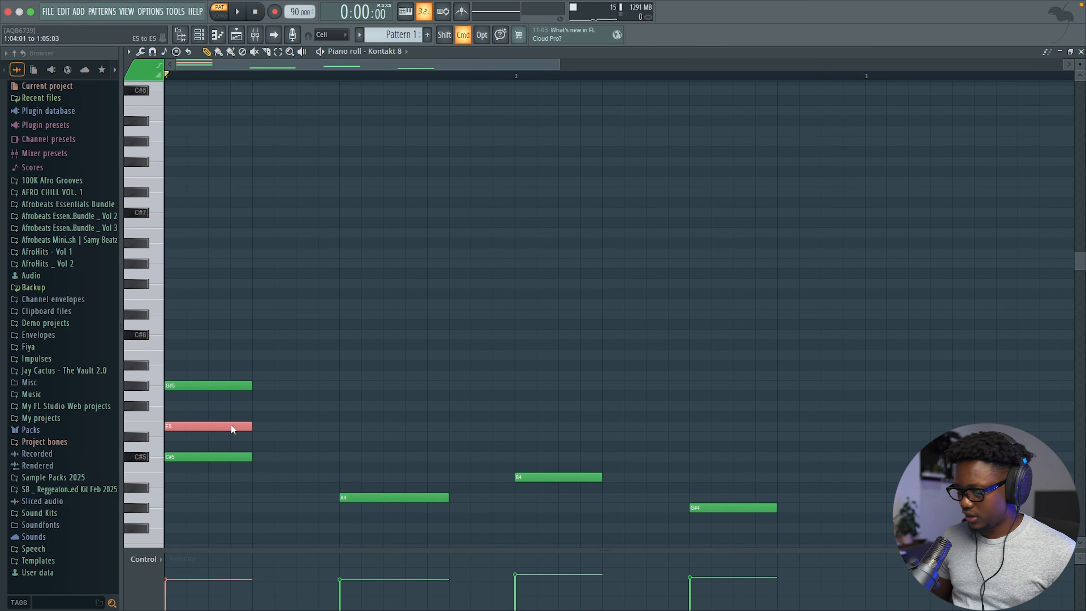
# Step: Raise E5 to E6, add C#6, and stagger G#5, C#6 and E6 progressively later
pyautogui.press('super+Up')
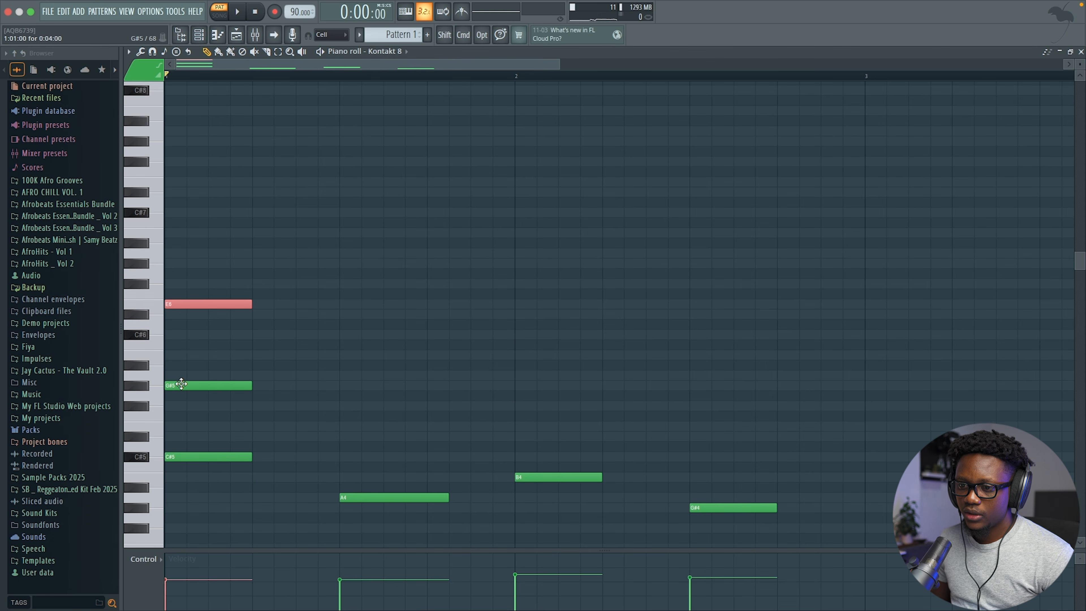
pyautogui.moveTo(182, 383); pyautogui.dragTo(200, 385)
pyautogui.moveTo(190, 308); pyautogui.dragTo(234, 302)
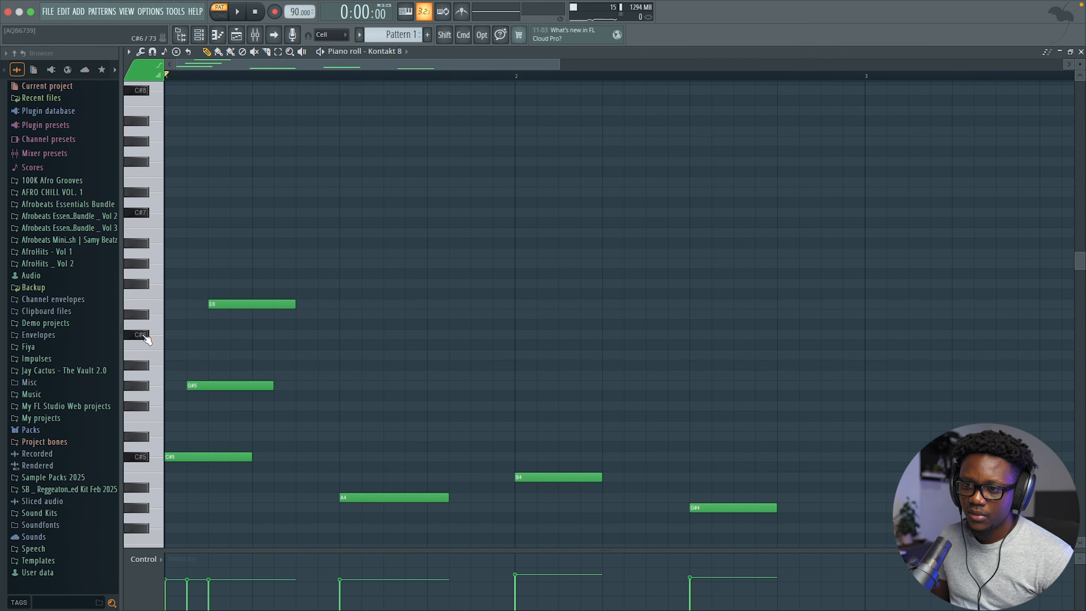
pyautogui.click(213, 340)
pyautogui.moveTo(225, 305); pyautogui.dragTo(253, 304)
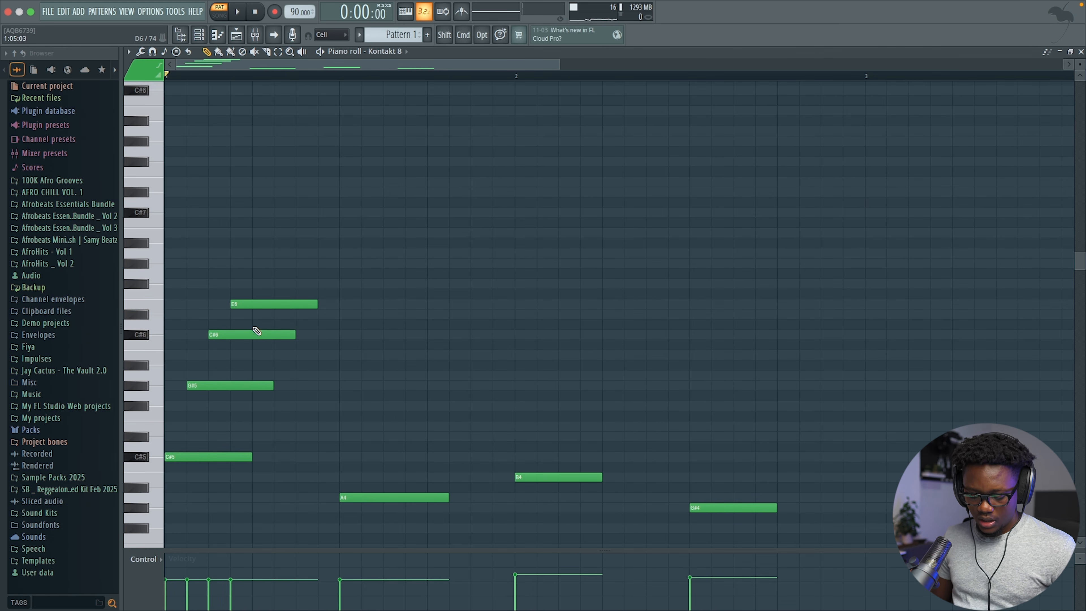
# Step: Slice the upper chord notes where C#5 ends and delete the leftover tails
pyautogui.moveTo(255, 387); pyautogui.dragTo(262, 481)
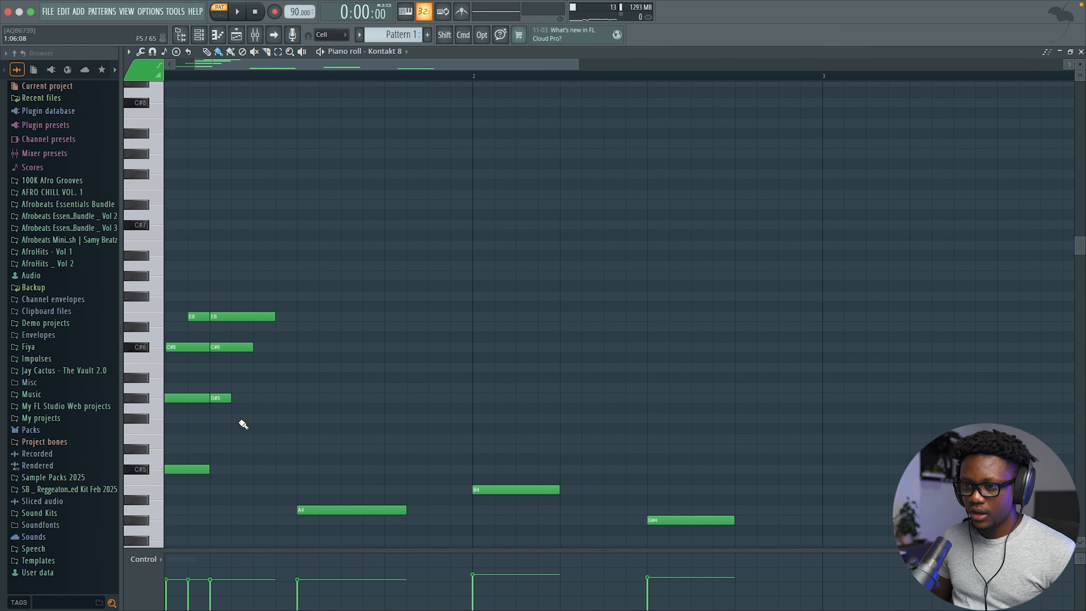
pyautogui.rightClick(263, 386)
pyautogui.rightClick(278, 335)
pyautogui.rightClick(291, 304)
pyautogui.press('space')
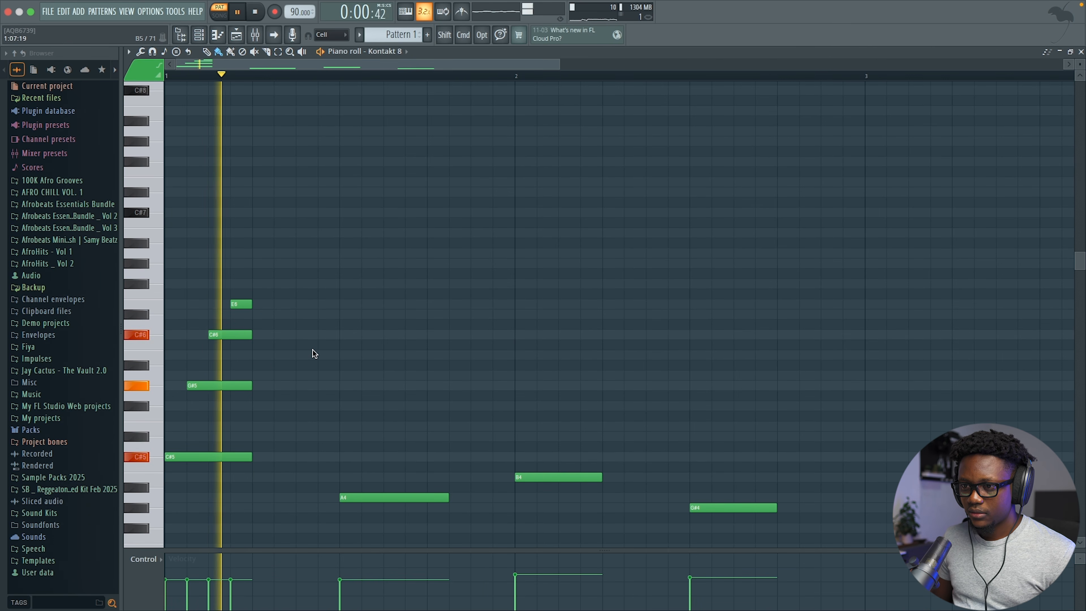
pyautogui.scroll(-6, 314, 350)
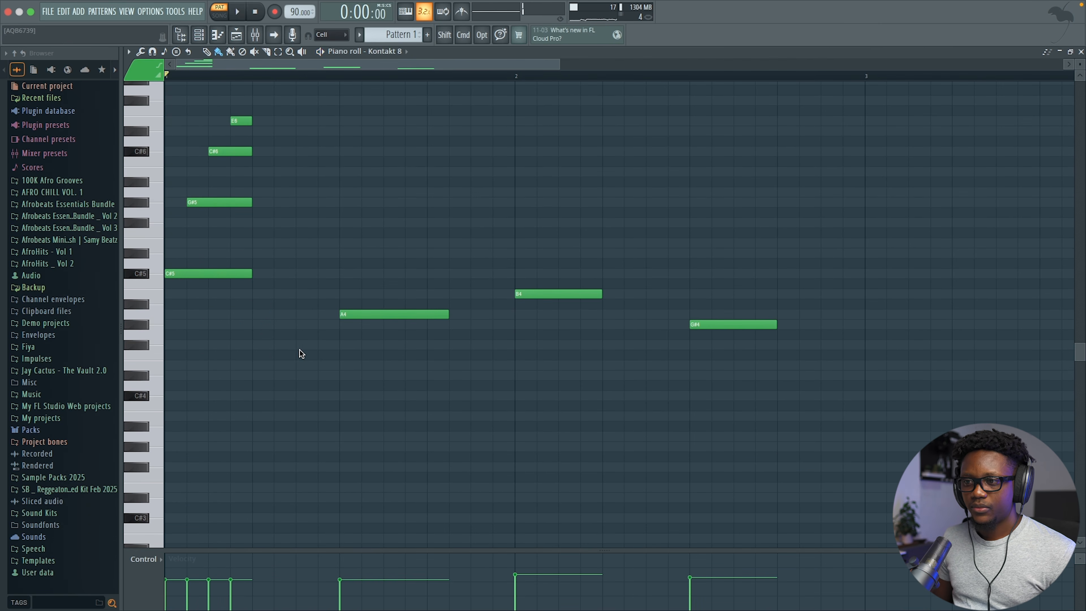
pyautogui.scroll(3, 299, 350)
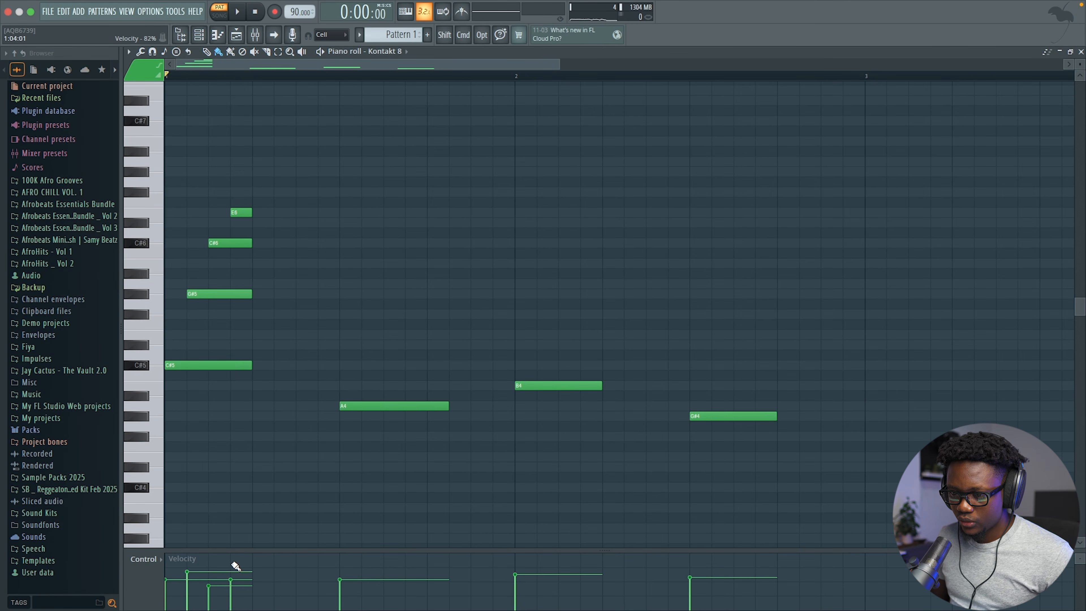
# Step: Audition the rolled chord to check its rising velocities, with C#6 at about 39%
pyautogui.press('space')
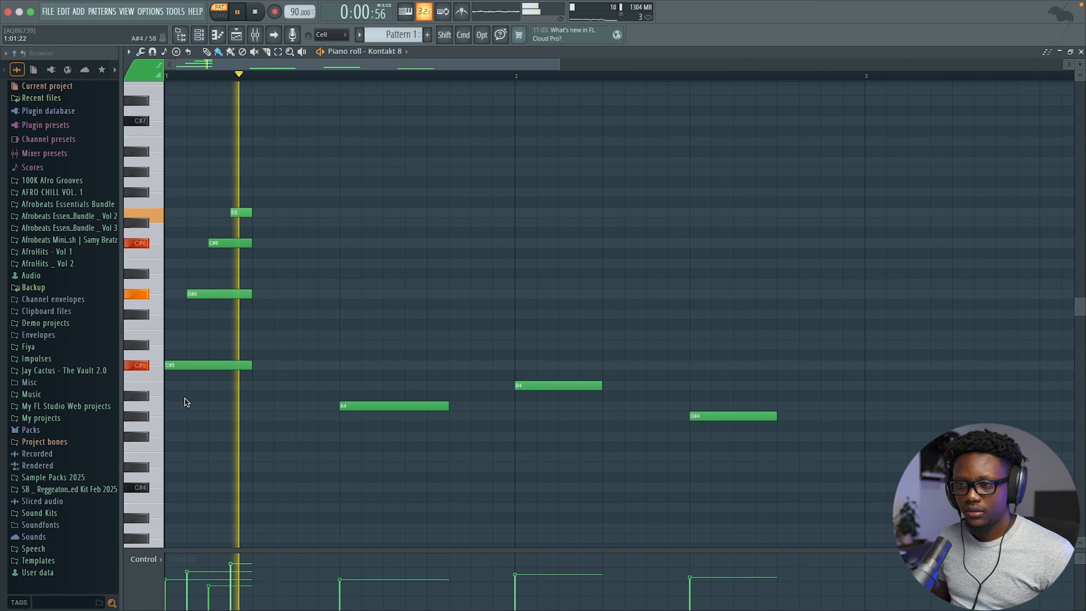
pyautogui.press('space')
pyautogui.press('space')
pyautogui.press('space')
pyautogui.press('space')
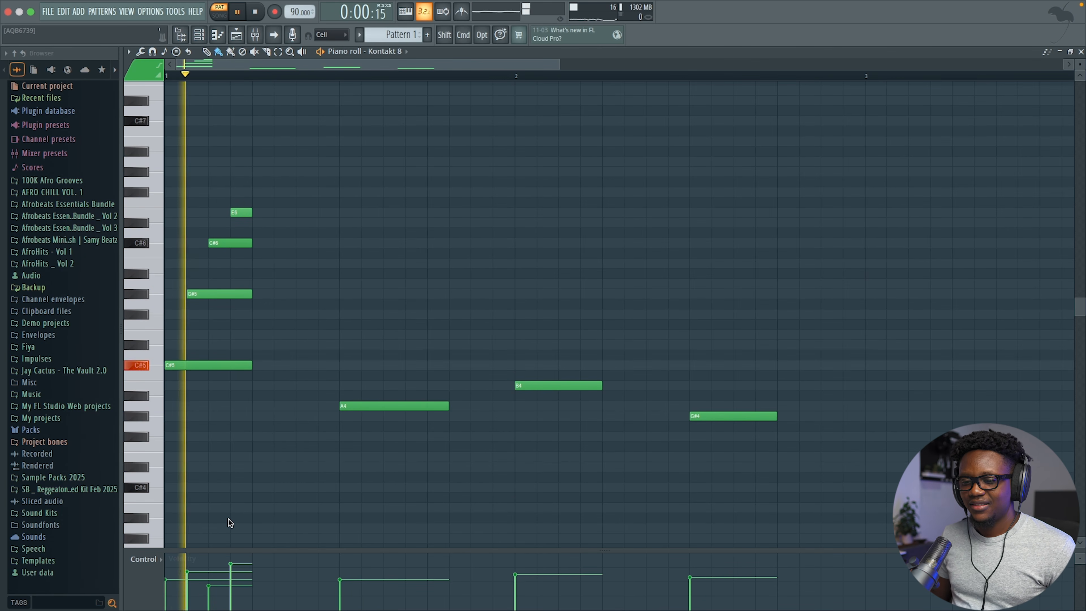
pyautogui.press('space')
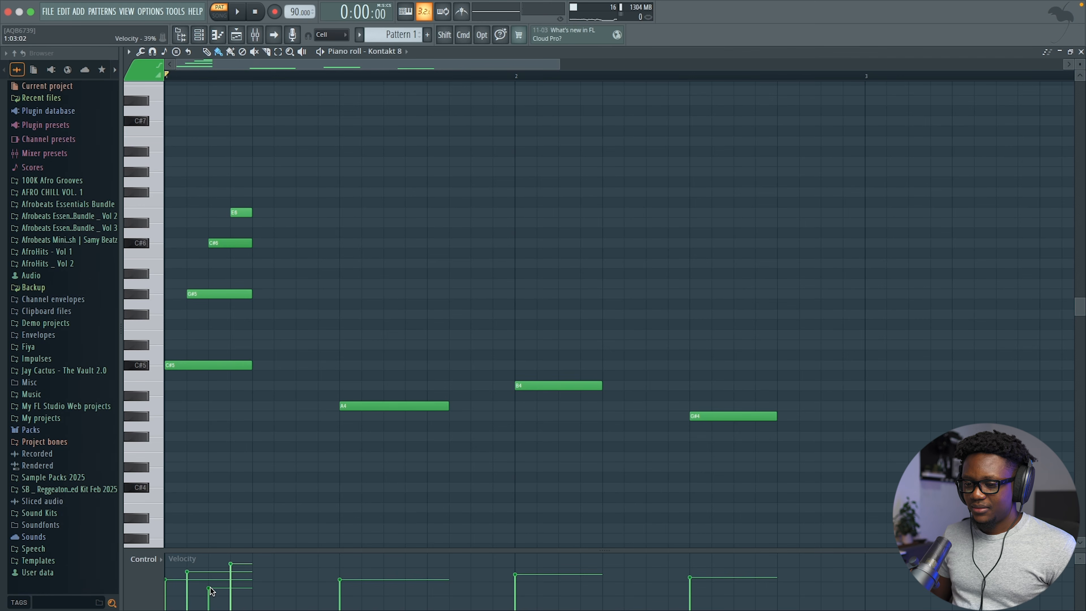
pyautogui.press('space')
pyautogui.press('space')
pyautogui.press('space')
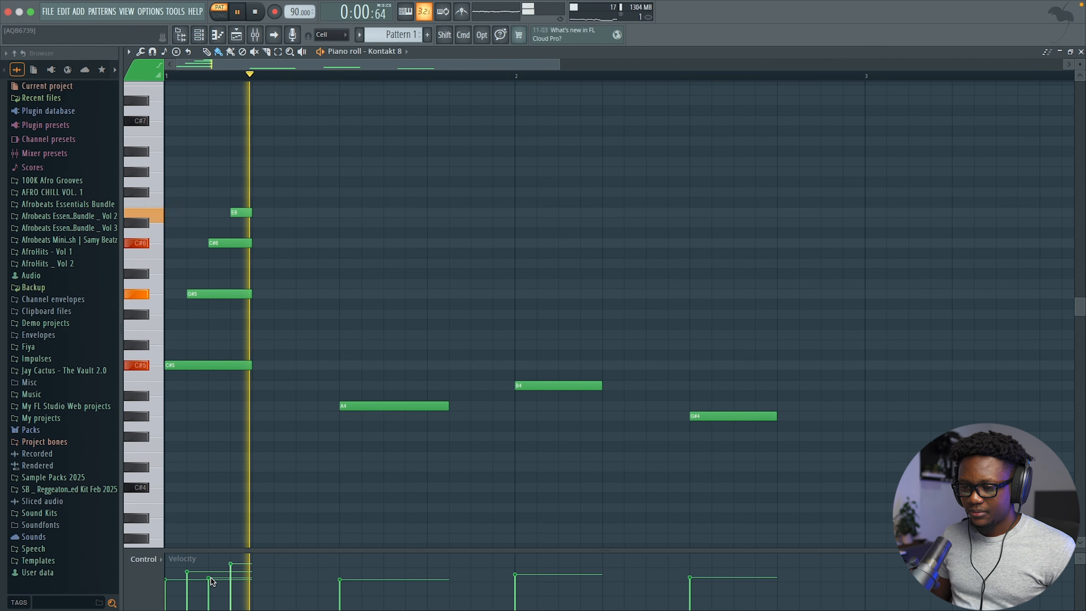
pyautogui.press('space')
pyautogui.press('space')
pyautogui.press('space')
pyautogui.press('space')
pyautogui.press('space')
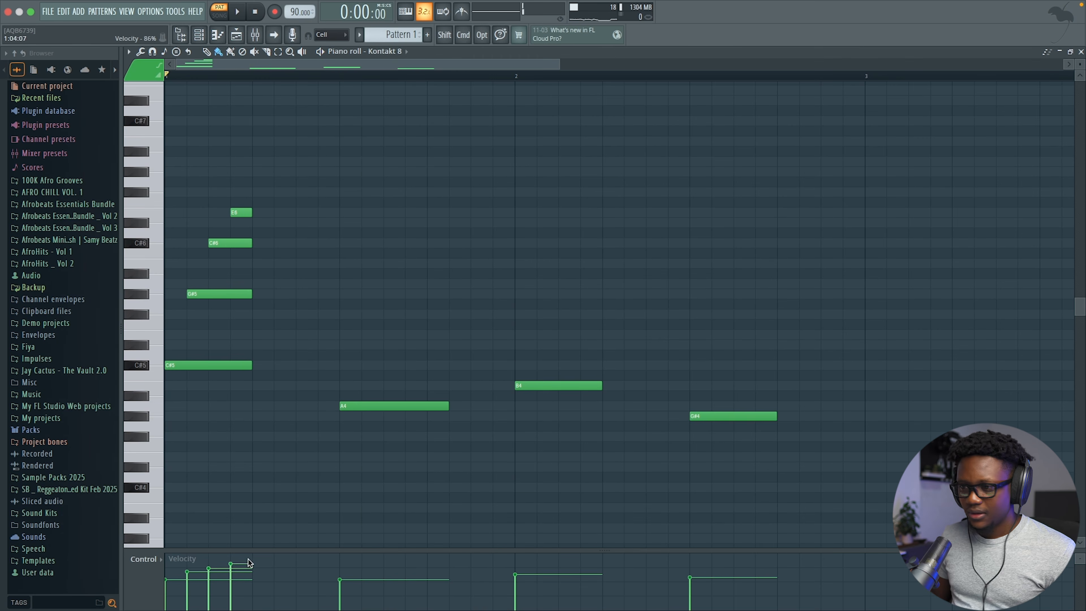
# Step: Move A4 one step earlier and stack E5 and C#6 above it
pyautogui.moveTo(361, 408)
pyautogui.mouseDown()
pyautogui.moveTo(348, 410)
pyautogui.moveTo(359, 407)
pyautogui.mouseUp()
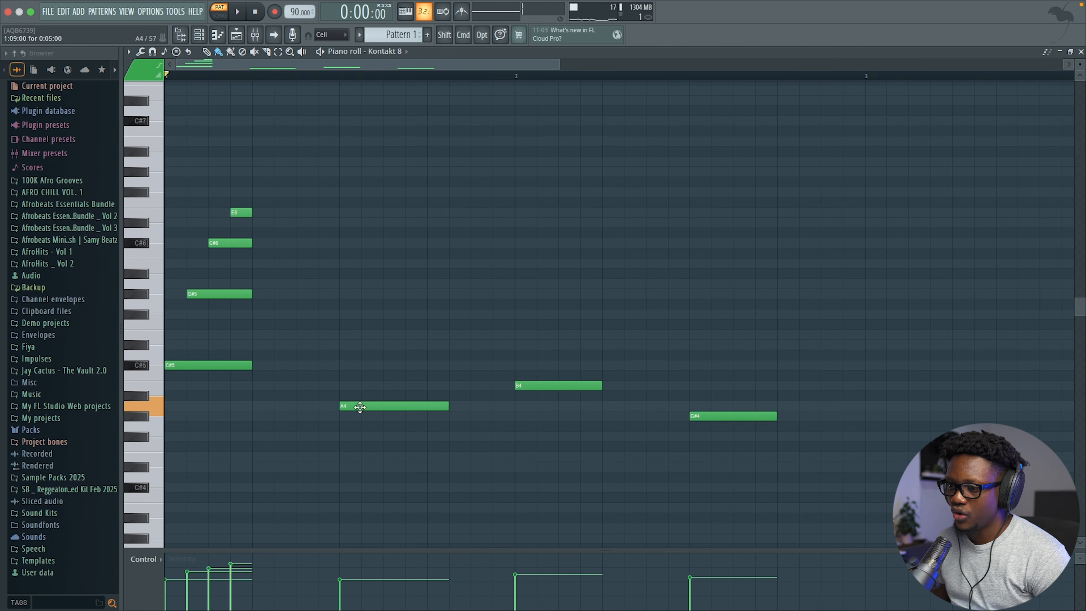
pyautogui.click(346, 368)
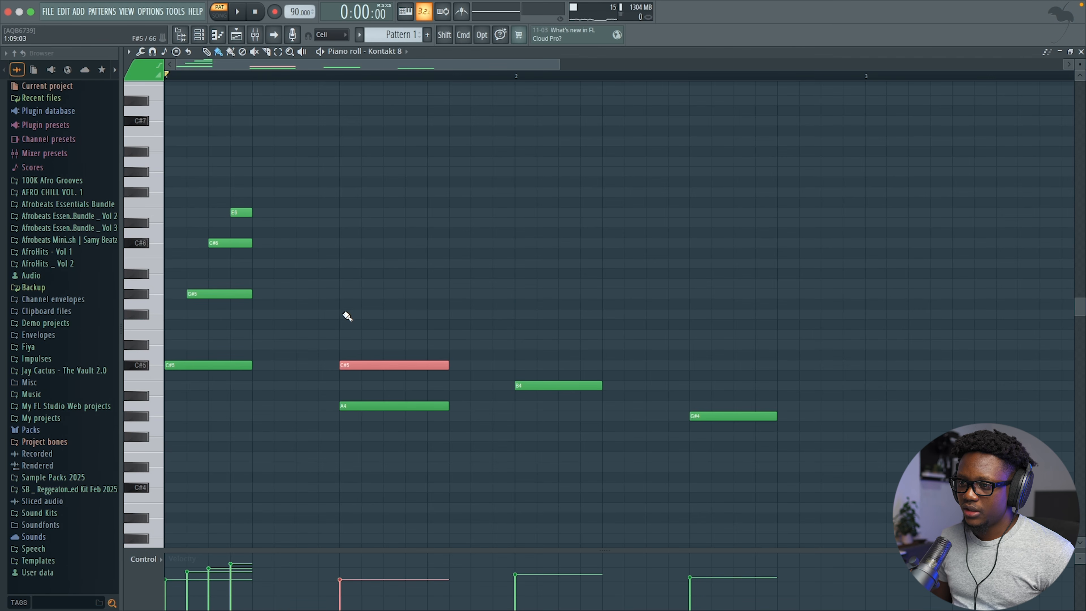
pyautogui.click(346, 334)
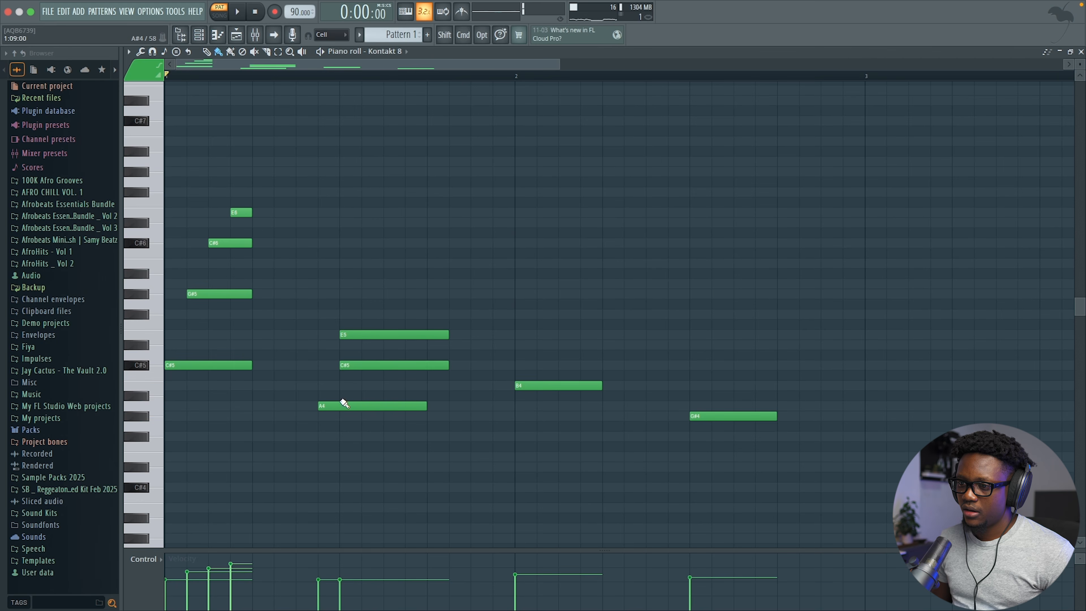
pyautogui.press('super+Up')
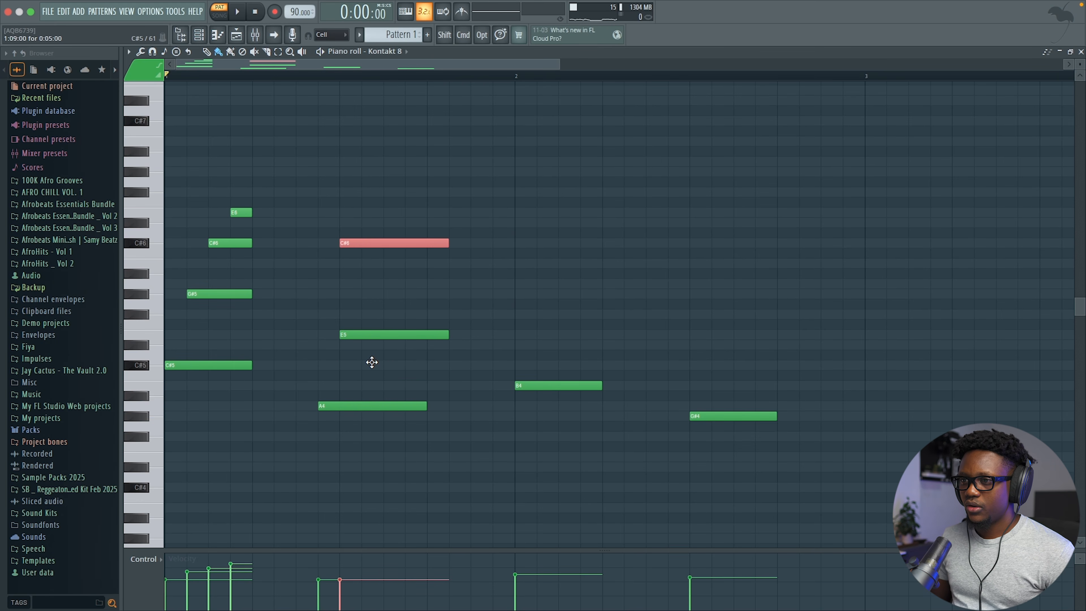
pyautogui.hotkey('shift', 'Right')
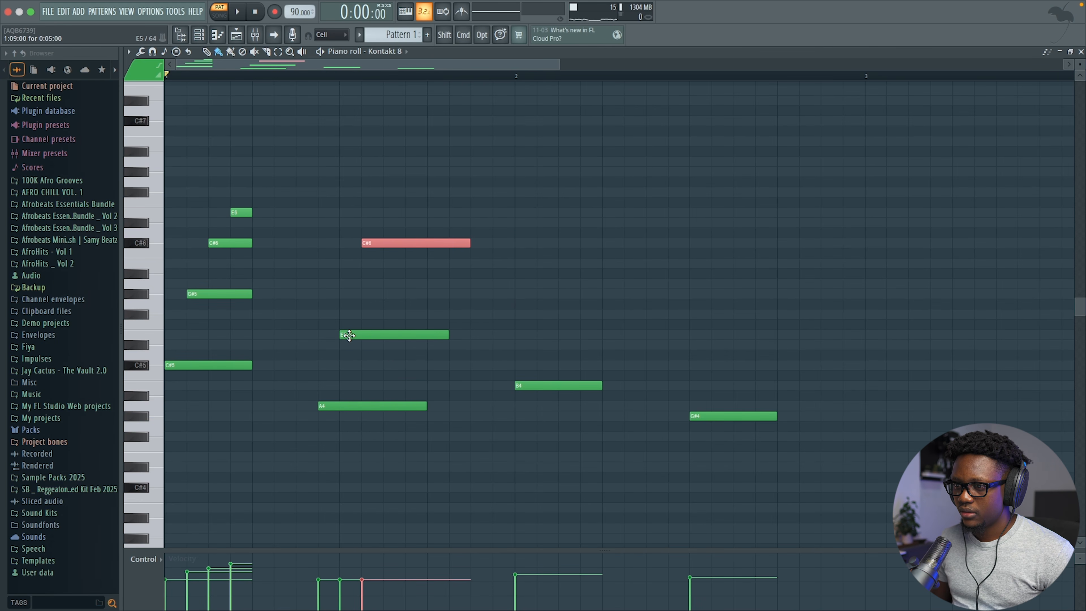
pyautogui.press('space')
# Step: Stagger E5 and C#6 later than A4 and shorten both to end together
pyautogui.moveTo(349, 335); pyautogui.dragTo(371, 335)
pyautogui.press('space')
pyautogui.moveTo(391, 243); pyautogui.dragTo(411, 243)
pyautogui.press('space')
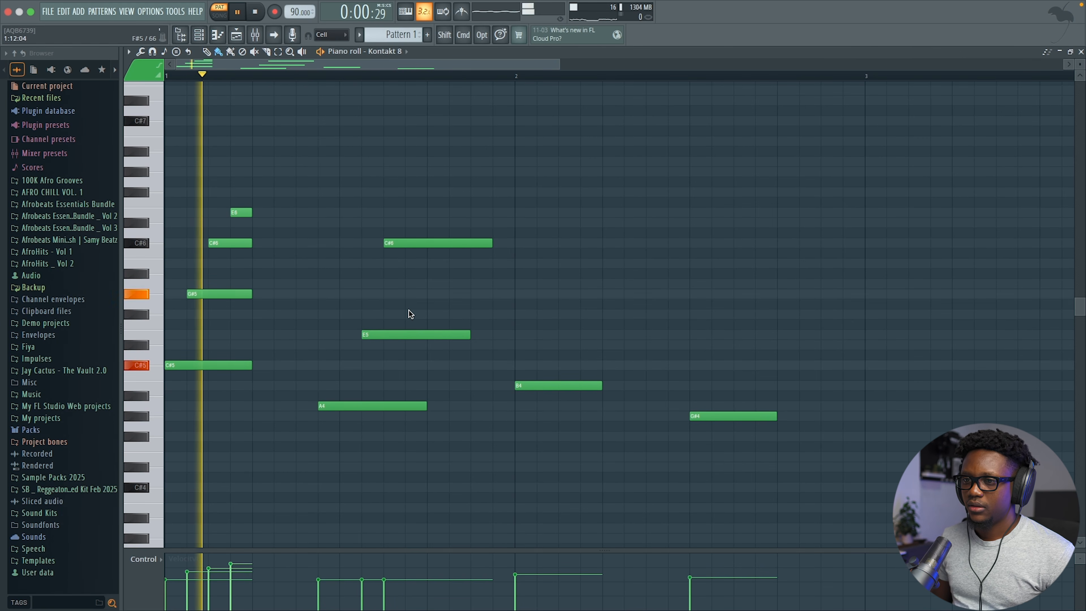
pyautogui.press('space')
pyautogui.press('space')
pyautogui.press('space')
pyautogui.press('space')
pyautogui.moveTo(491, 243); pyautogui.dragTo(426, 243)
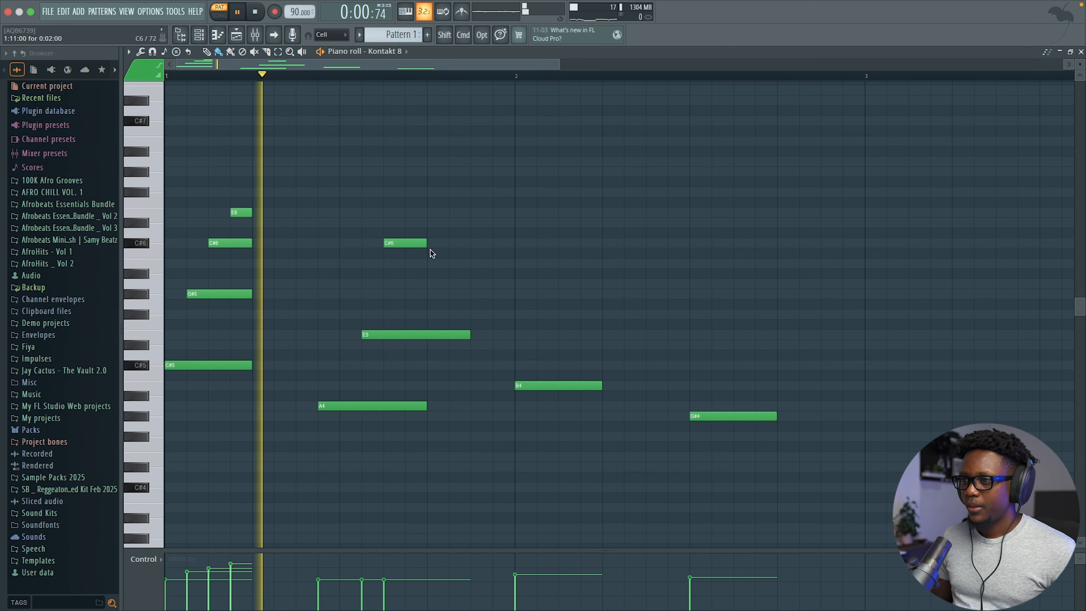
pyautogui.moveTo(470, 334); pyautogui.dragTo(427, 335)
pyautogui.press('space')
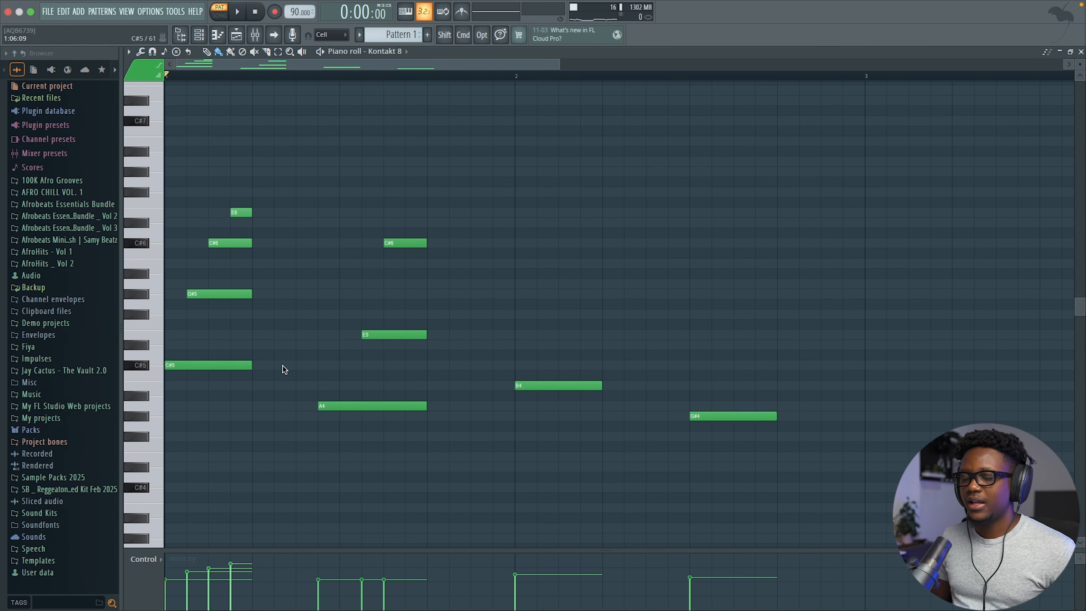
# Step: Copy the four-note bar-1 chord into bar 2, drop the duplicate B4, raise copies a semitone
pyautogui.moveTo(296, 380); pyautogui.dragTo(196, 177)
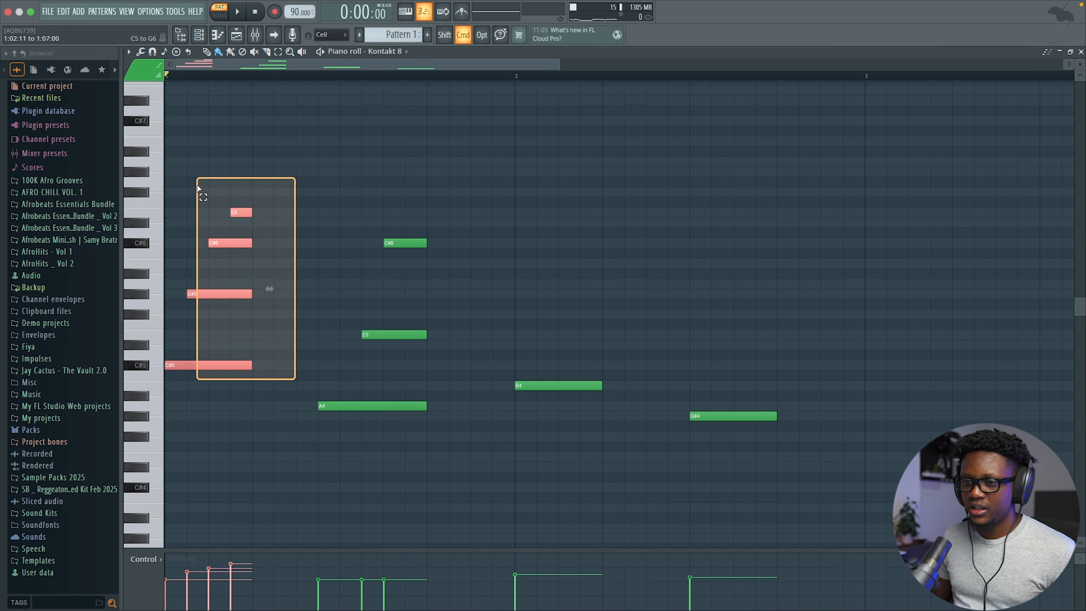
pyautogui.moveTo(202, 364); pyautogui.dragTo(543, 382)
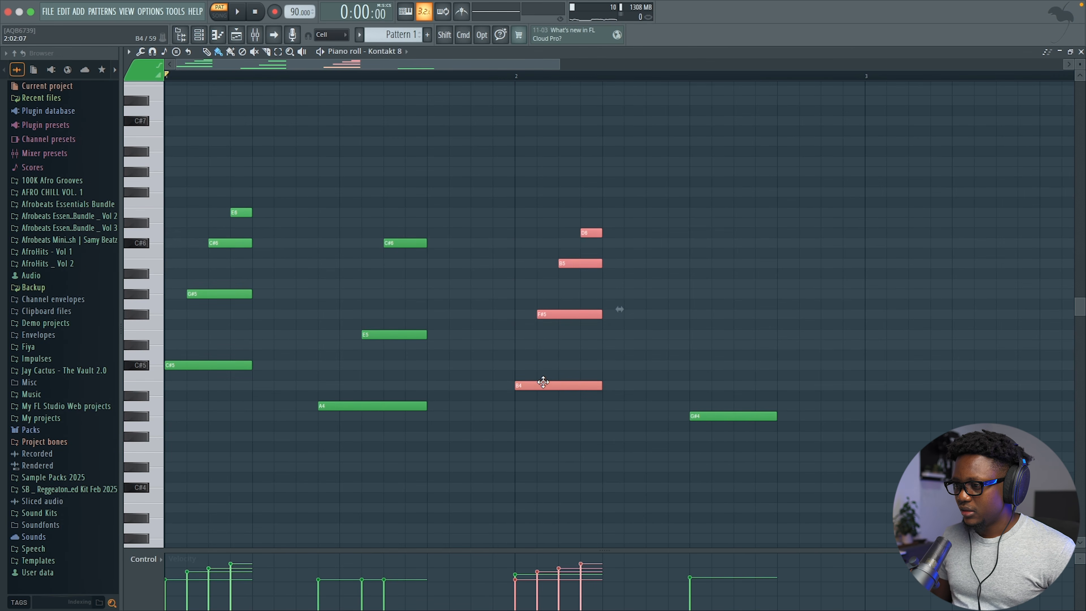
pyautogui.rightClick(566, 384)
pyautogui.press('space')
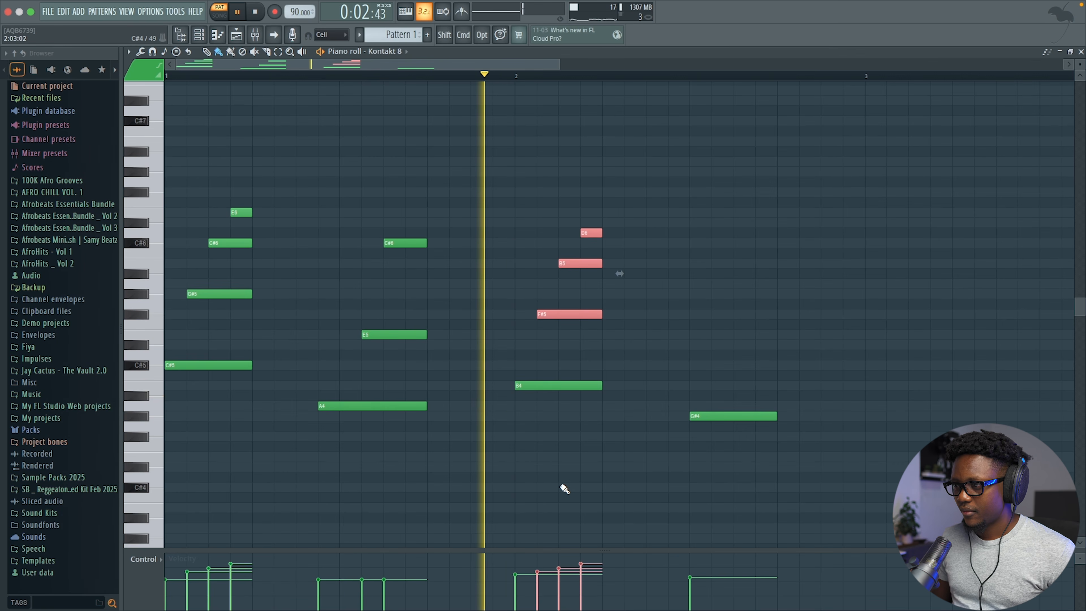
pyautogui.press('space')
pyautogui.moveTo(589, 235); pyautogui.dragTo(590, 214)
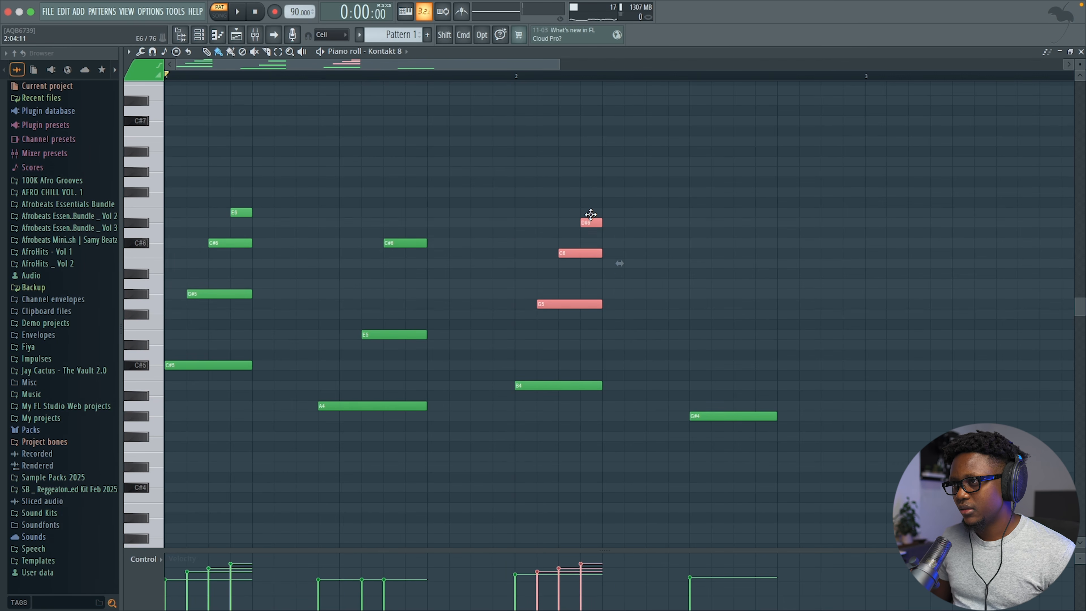
pyautogui.click(519, 75)
pyautogui.press('space')
pyautogui.press('space')
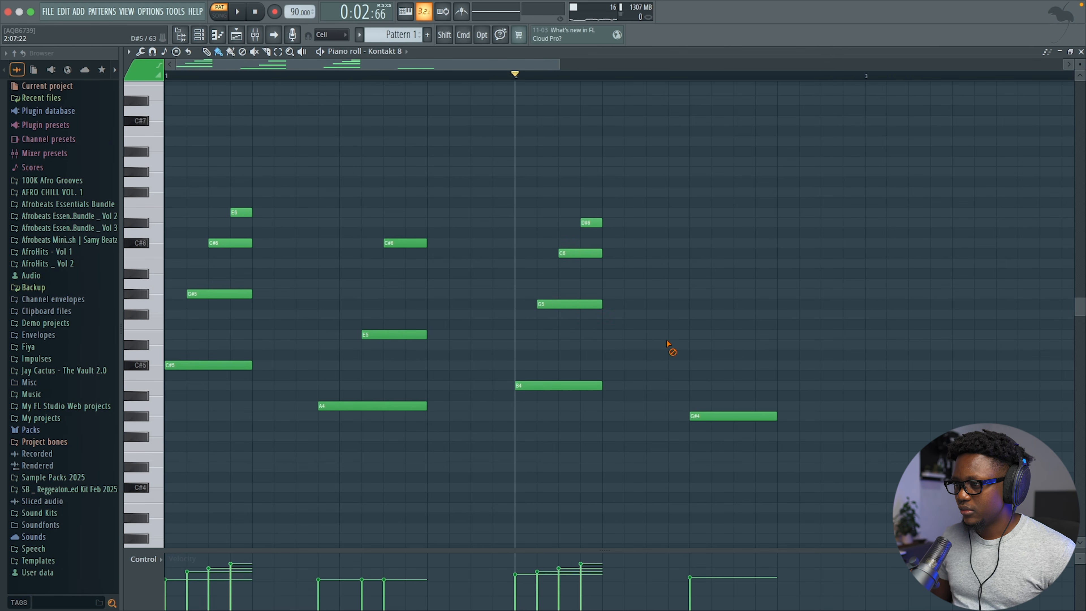
# Step: Lower the copied G5 to F#5 and C6 to B5, and remove the stray G#4
pyautogui.moveTo(549, 303); pyautogui.dragTo(552, 314)
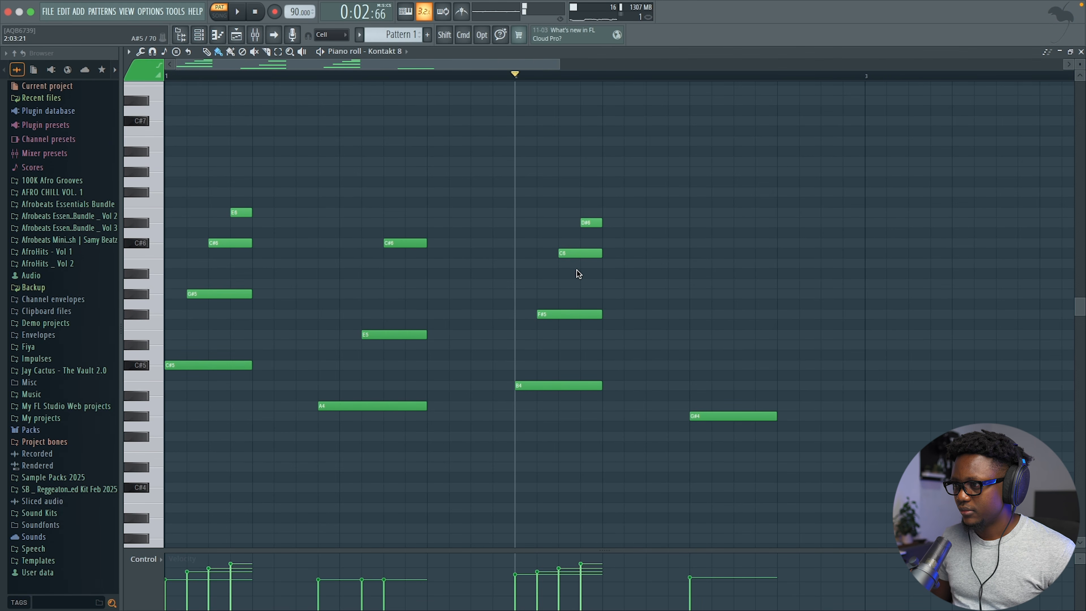
pyautogui.moveTo(573, 263); pyautogui.dragTo(573, 263)
pyautogui.press('space')
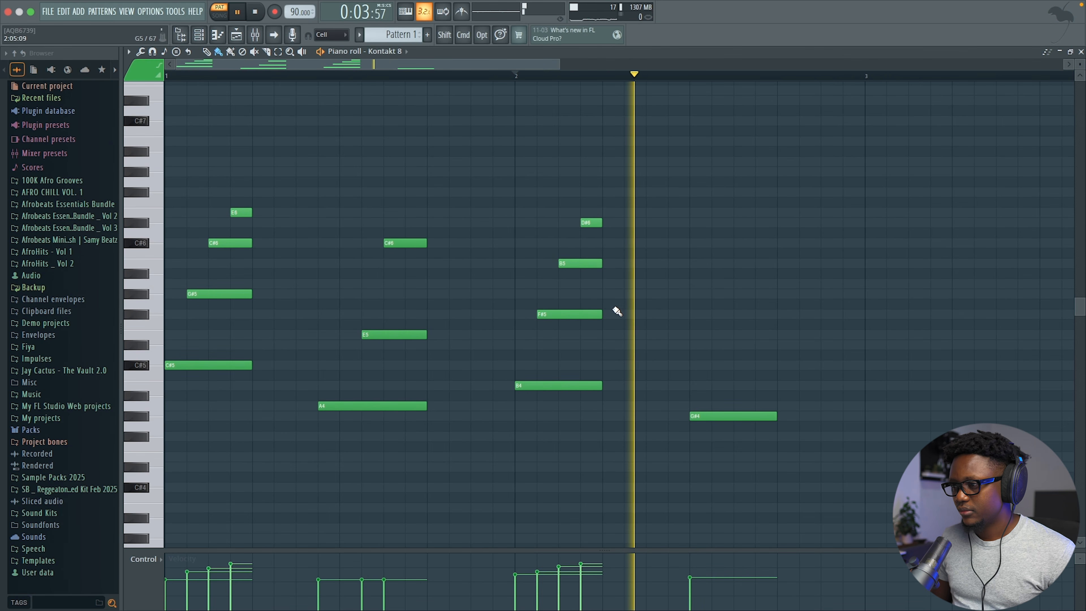
pyautogui.press('space')
pyautogui.press('space')
pyautogui.press('space')
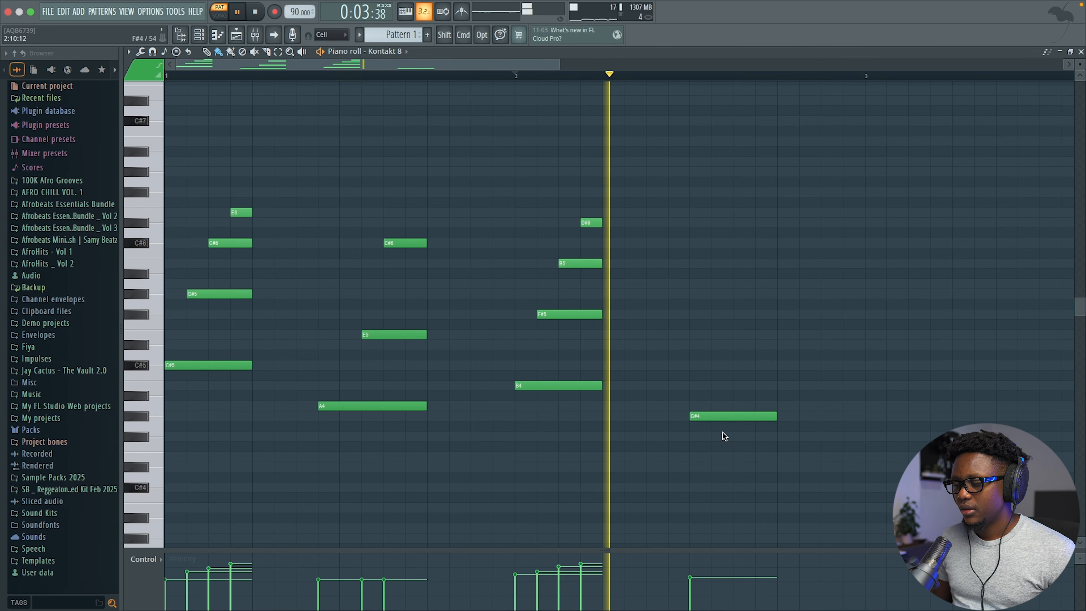
pyautogui.moveTo(723, 421); pyautogui.dragTo(692, 418)
pyautogui.press('space')
pyautogui.press('space')
pyautogui.rightClick(692, 416)
# Step: Copy the A4–E5–C#6 stack later into bar 2 and lower its top note to G#5
pyautogui.keyDown('super'); pyautogui.moveTo(439, 460); pyautogui.dragTo(388, 199); pyautogui.keyUp('super')
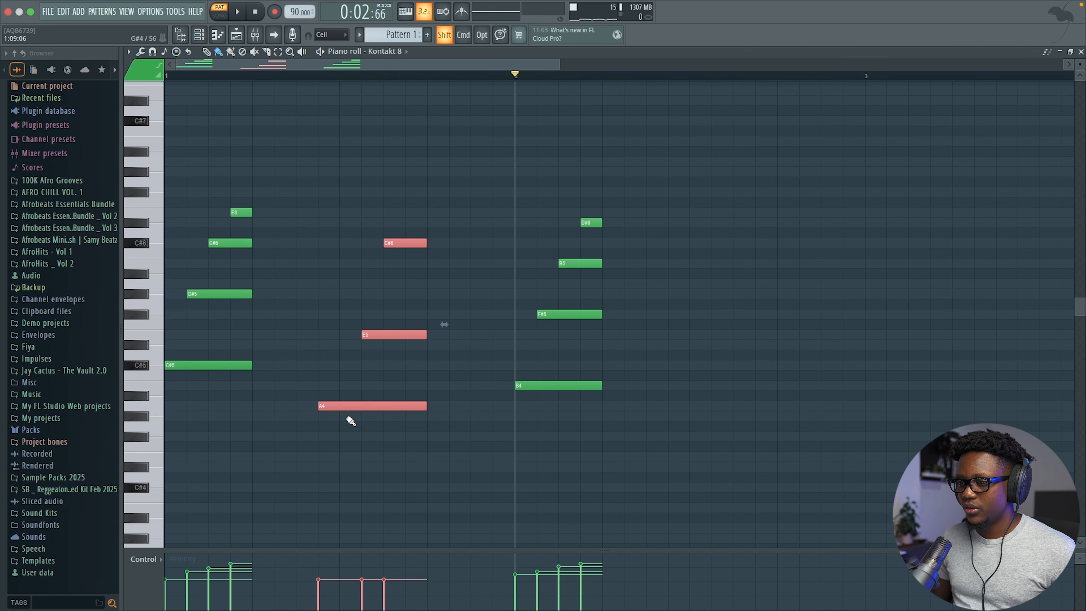
pyautogui.keyDown('shift'); pyautogui.moveTo(347, 410); pyautogui.dragTo(704, 413); pyautogui.keyUp('shift')
pyautogui.press('space')
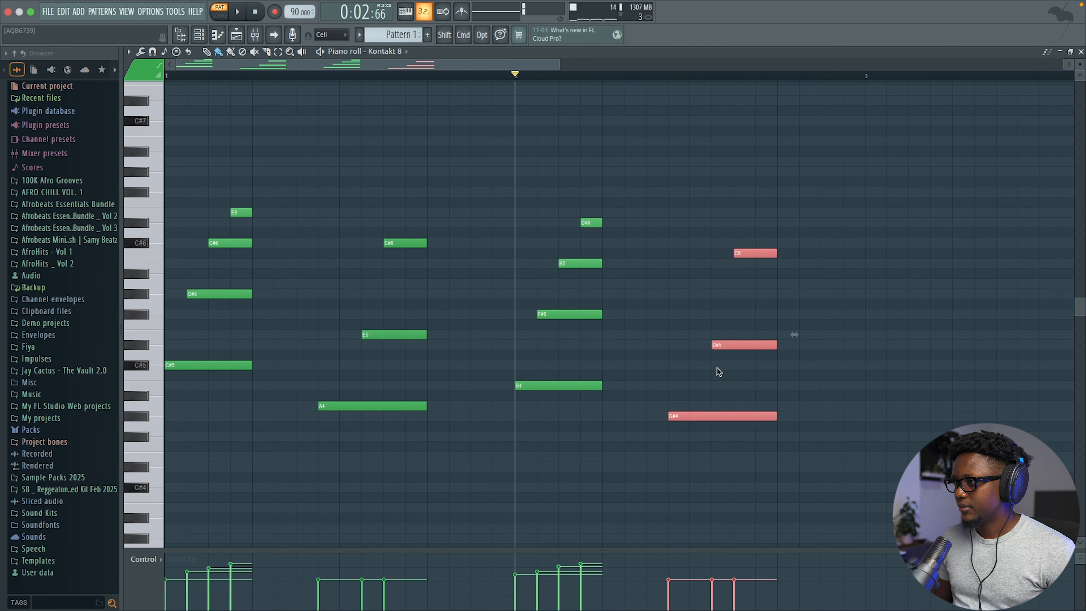
pyautogui.press('space')
pyautogui.click(755, 271)
pyautogui.moveTo(749, 255); pyautogui.dragTo(750, 265)
pyautogui.press('space')
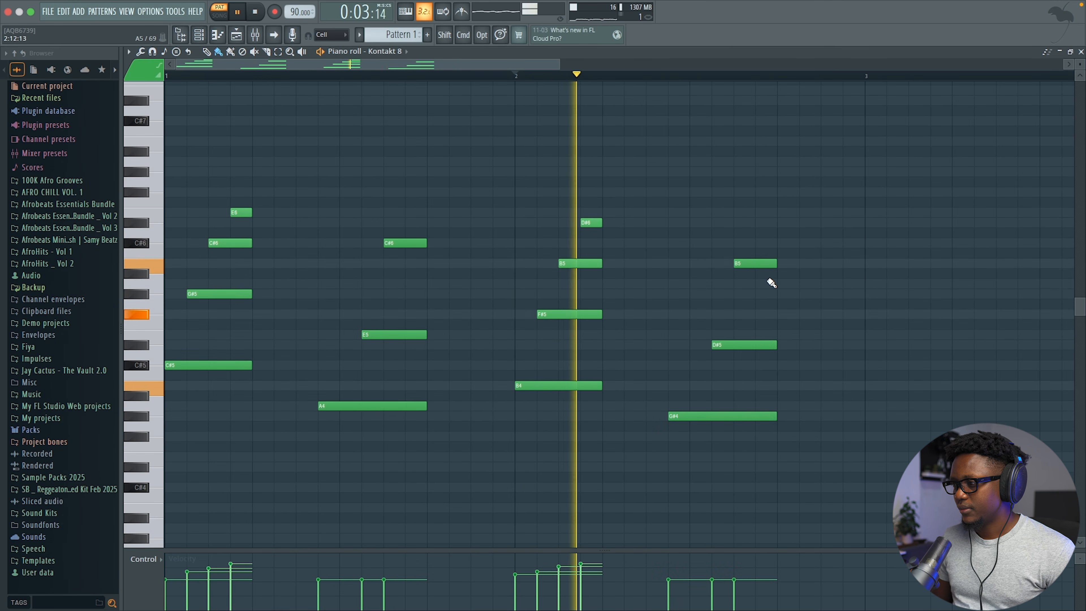
pyautogui.press('space')
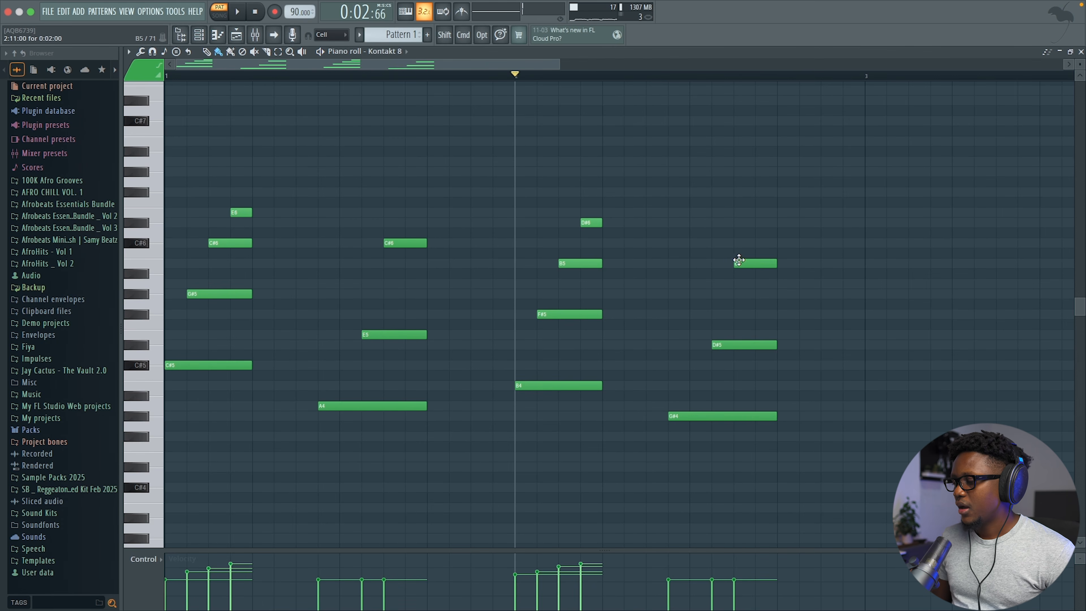
pyautogui.moveTo(748, 263); pyautogui.dragTo(750, 297)
pyautogui.press('space')
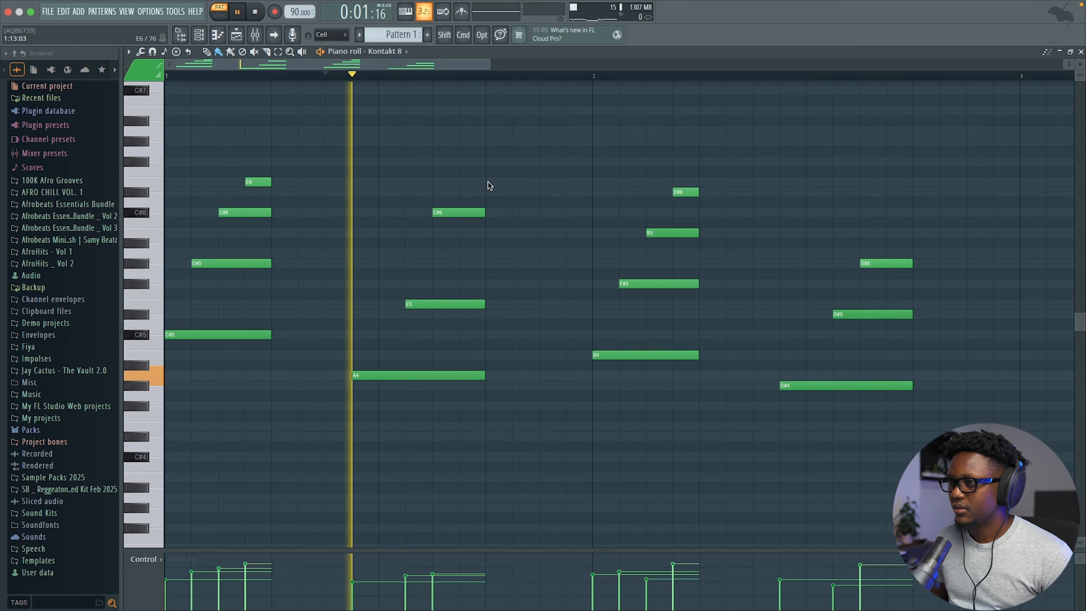
# Step: Add short E6, D#6, C#6 passing notes at bar 1's end with a softer D#6
pyautogui.click(487, 182)
pyautogui.click(515, 192)
pyautogui.click(544, 213)
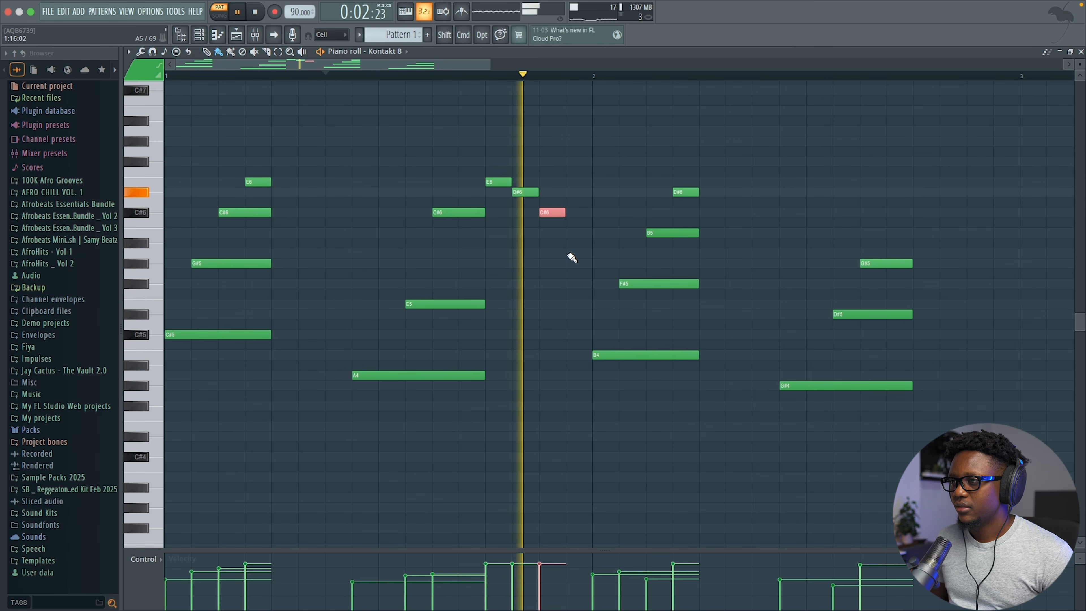
pyautogui.press('space')
pyautogui.click(490, 193)
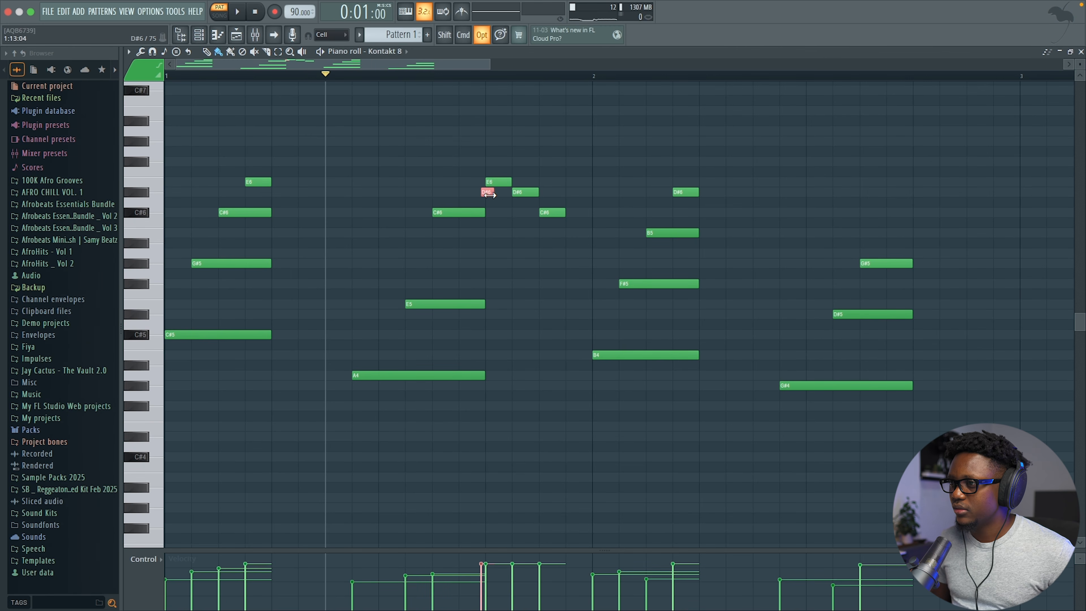
pyautogui.press('space')
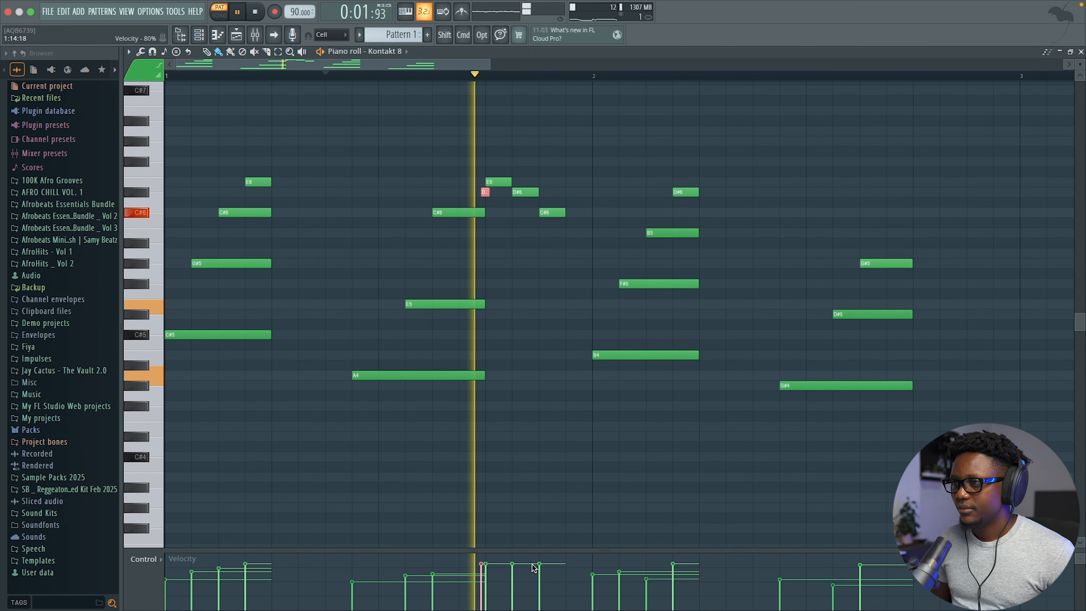
pyautogui.press('space')
pyautogui.scroll(-3, 547, 584)
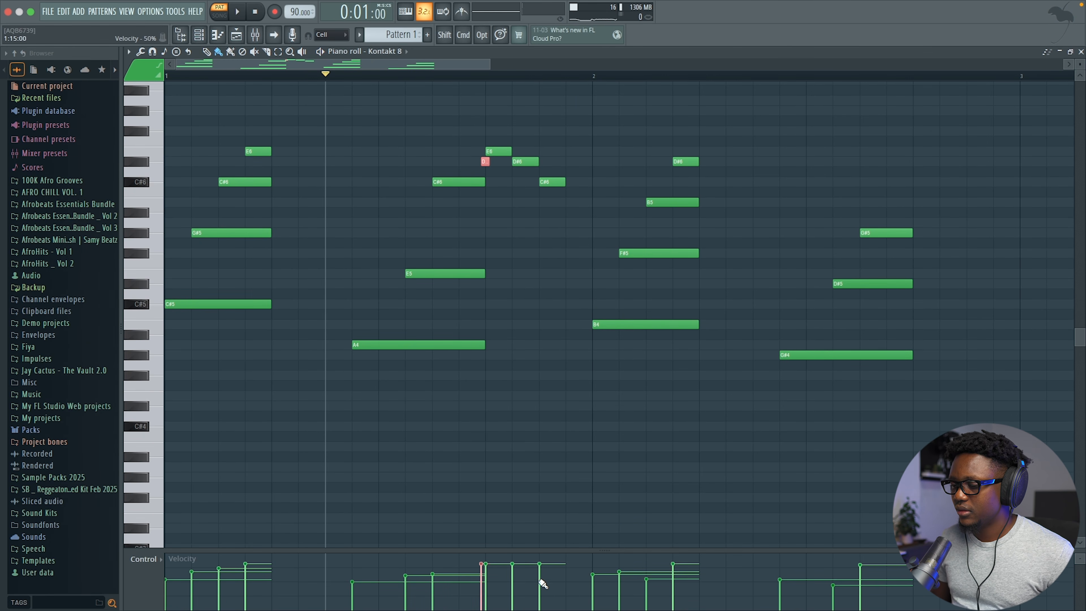
pyautogui.click(490, 571)
pyautogui.press('space')
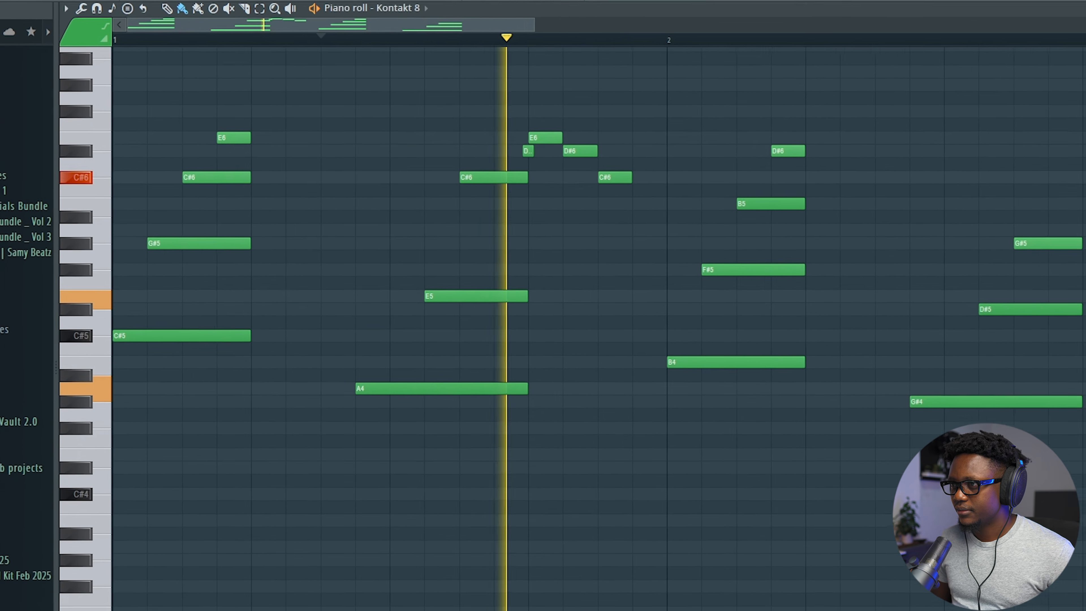
# Step: Add a B5 note late in bar 2 with its velocity set to 85%
pyautogui.click(791, 216)
pyautogui.moveTo(759, 211)
pyautogui.mouseDown()
pyautogui.moveTo(788, 213)
pyautogui.moveTo(817, 235)
pyautogui.mouseUp()
pyautogui.press('space')
pyautogui.press('space')
pyautogui.press('space')
pyautogui.click(812, 575)
pyautogui.press('space')
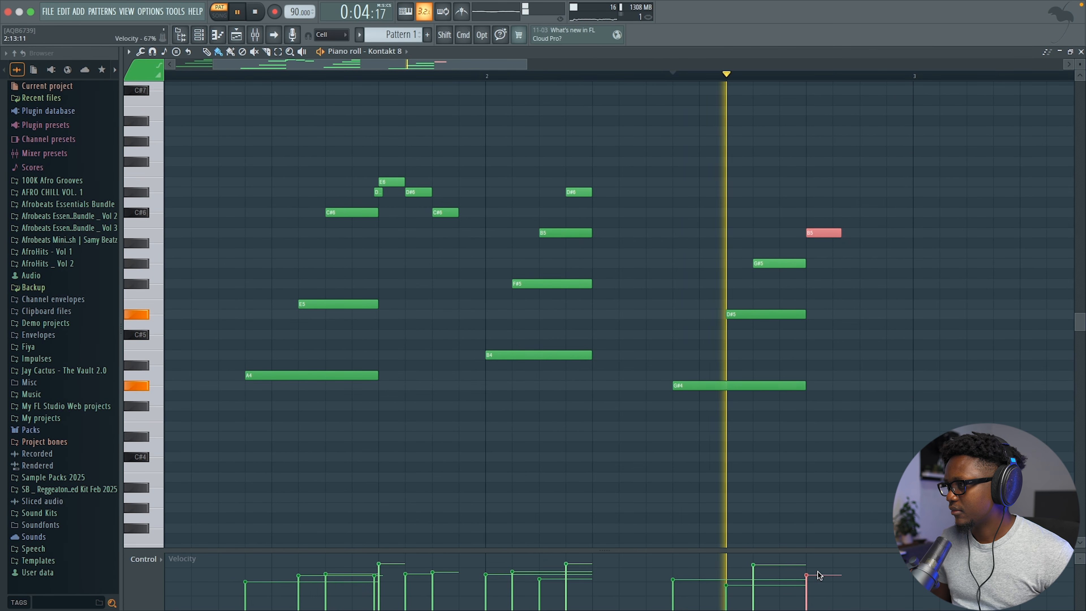
pyautogui.press('space')
pyautogui.press('space')
pyautogui.press('space')
pyautogui.click(817, 565)
pyautogui.scroll(-2, 817, 567)
pyautogui.press('space')
# Step: Add a repeated G#5 note after the existing G#5 in bar 2
pyautogui.press('space')
pyautogui.scroll(-2, 863, 197)
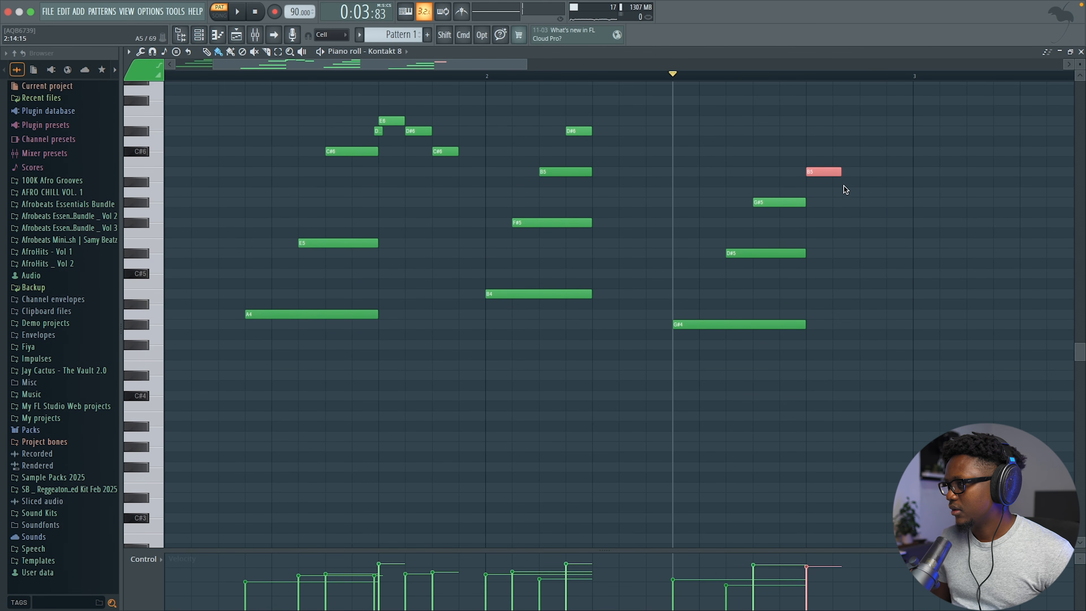
pyautogui.click(863, 204)
pyautogui.press('space')
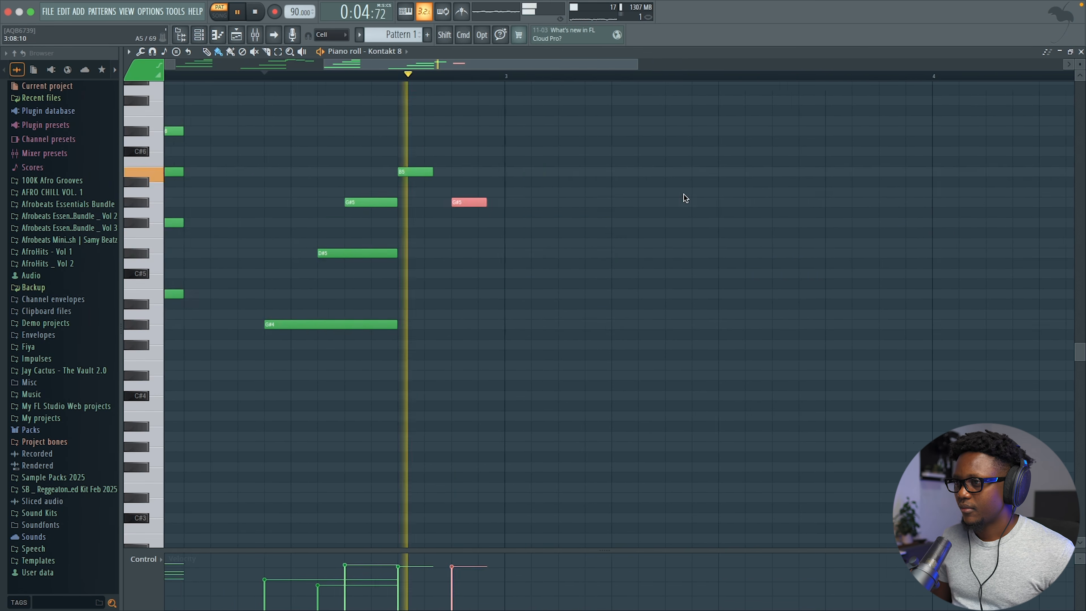
pyautogui.press('space')
pyautogui.press('space')
pyautogui.press('space')
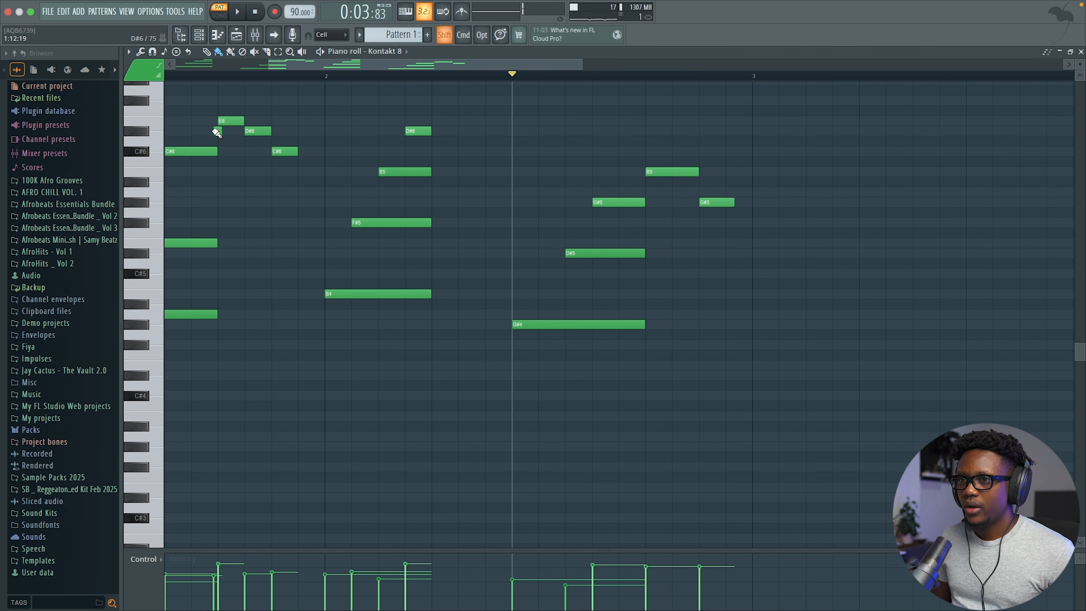
# Step: Move the small D note down to A5, then cut the EQ's 250 Hz band about 3 dB
pyautogui.moveTo(611, 163); pyautogui.dragTo(645, 192)
pyautogui.press('space')
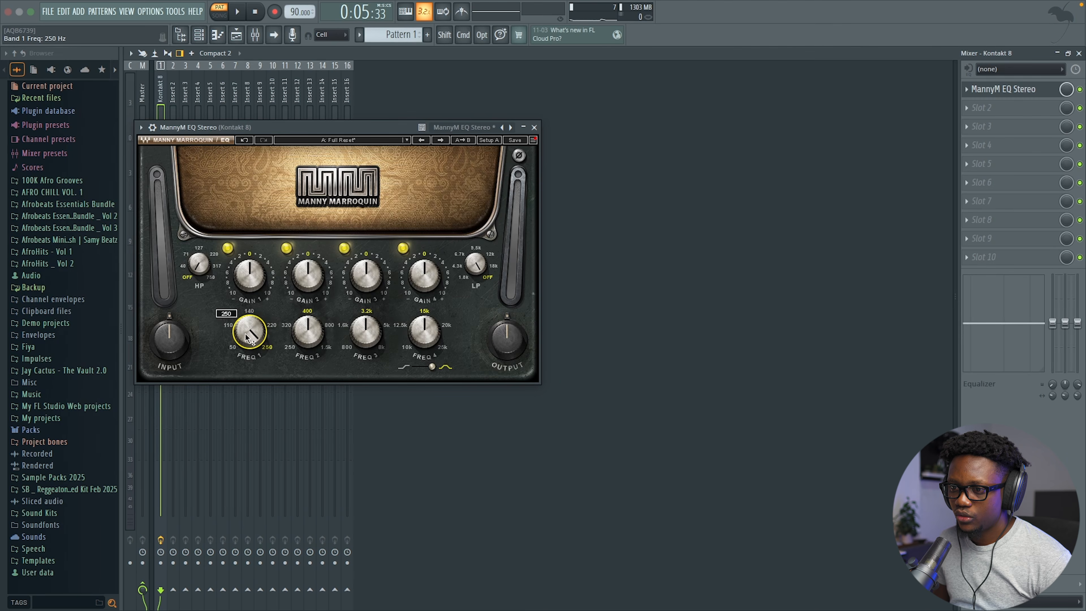
pyautogui.press('space')
pyautogui.moveTo(249, 275); pyautogui.dragTo(249, 288)
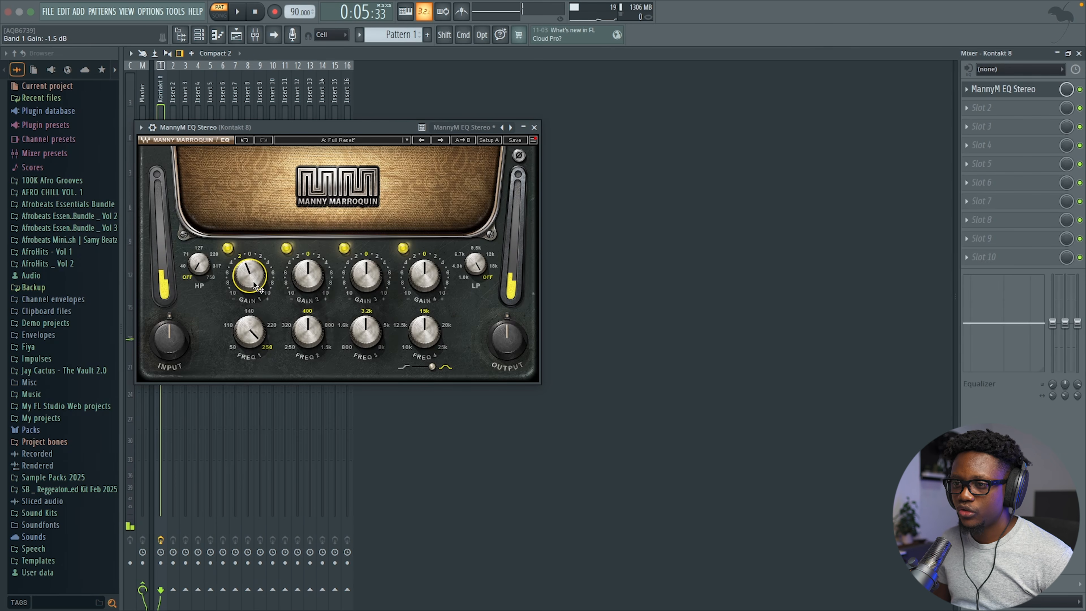
pyautogui.press('space')
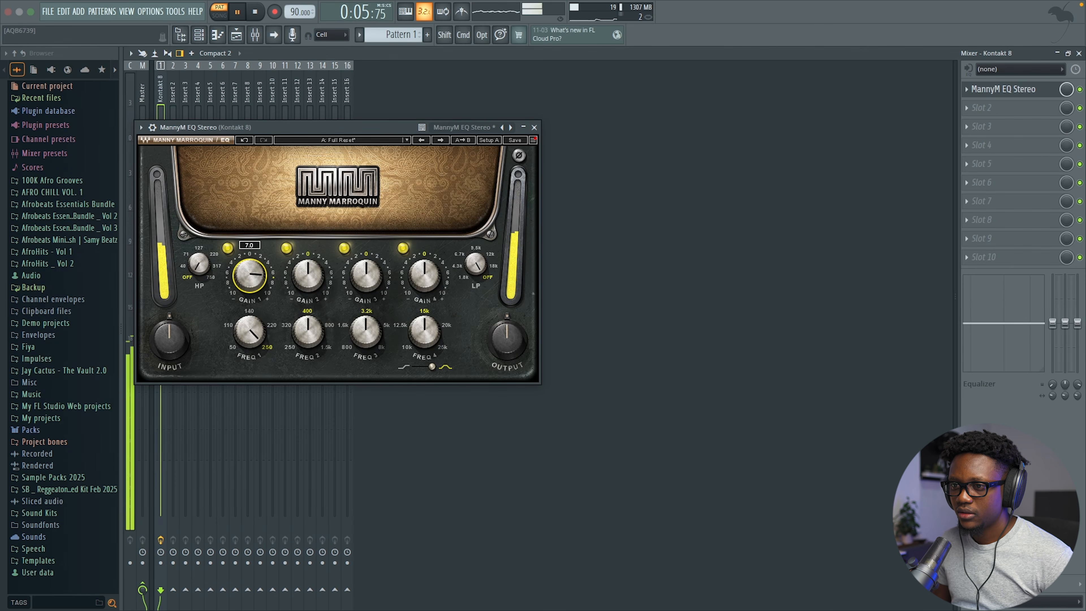
pyautogui.moveTo(255, 278); pyautogui.dragTo(255, 284)
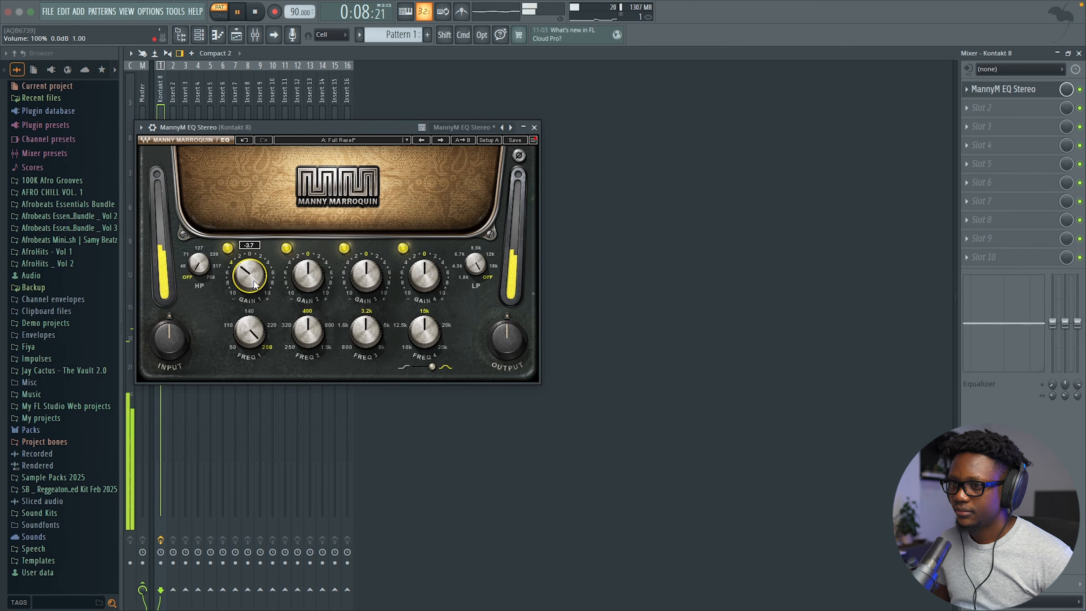
pyautogui.click(535, 127)
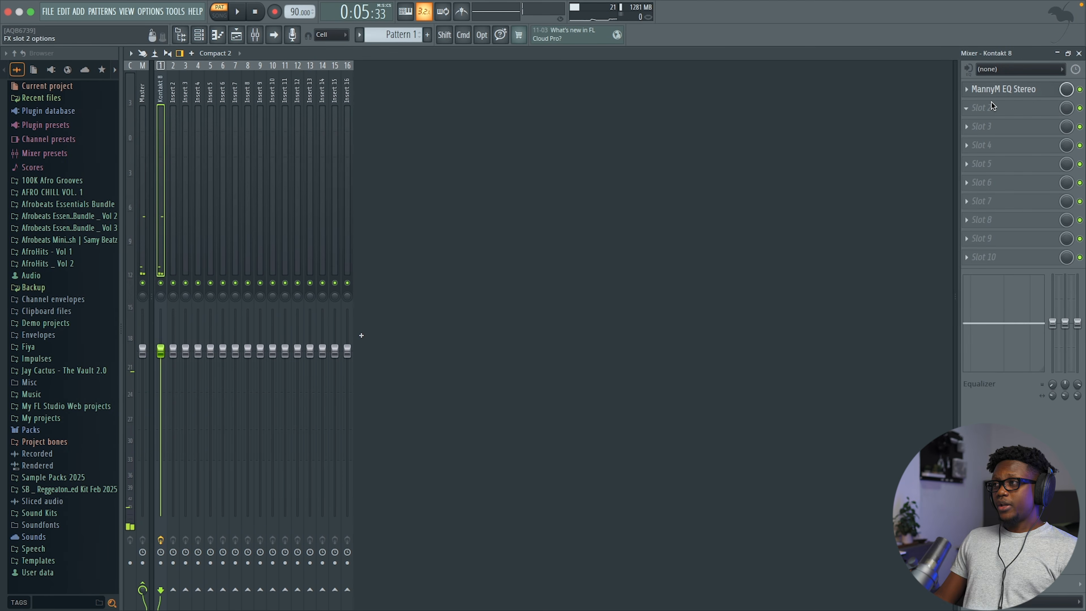
# Step: Load RC-20 Retro Color into mixer slot 2, turn Noise off and set Wobble to 26%
pyautogui.click(981, 109)
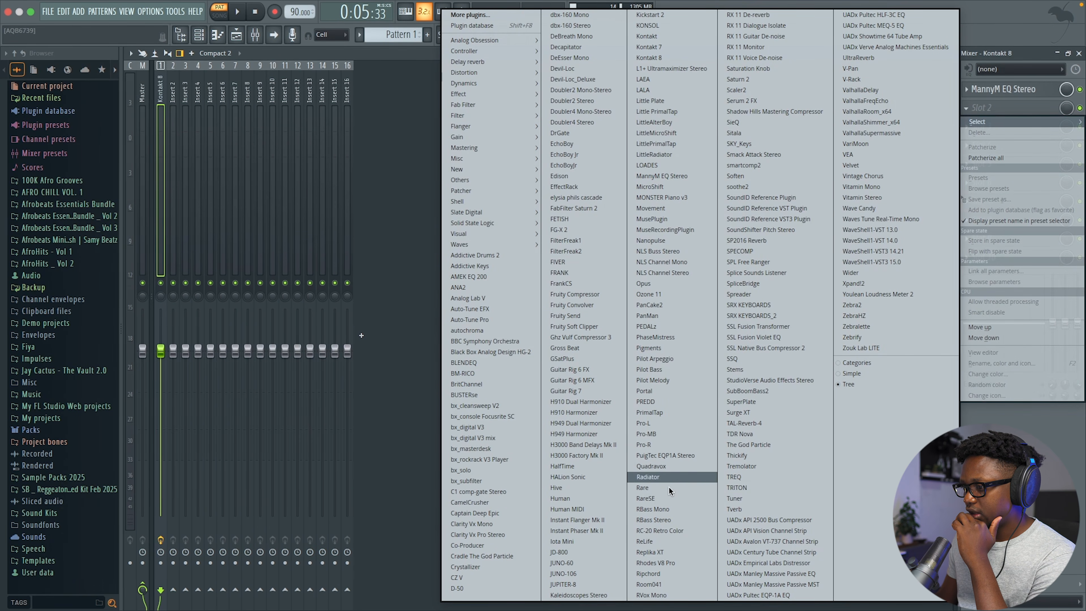
pyautogui.click(673, 531)
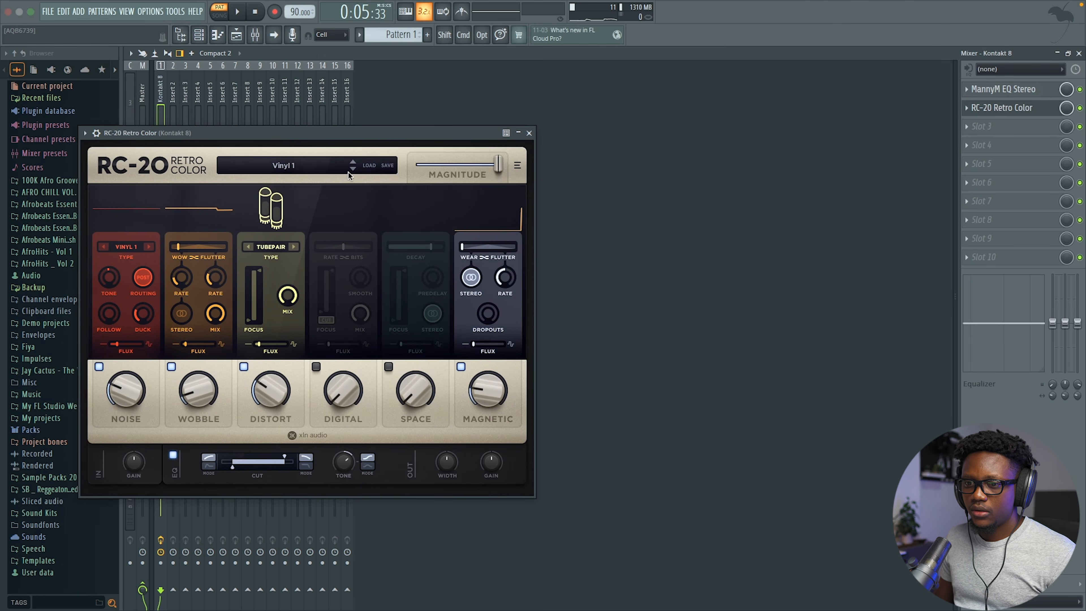
pyautogui.click(100, 366)
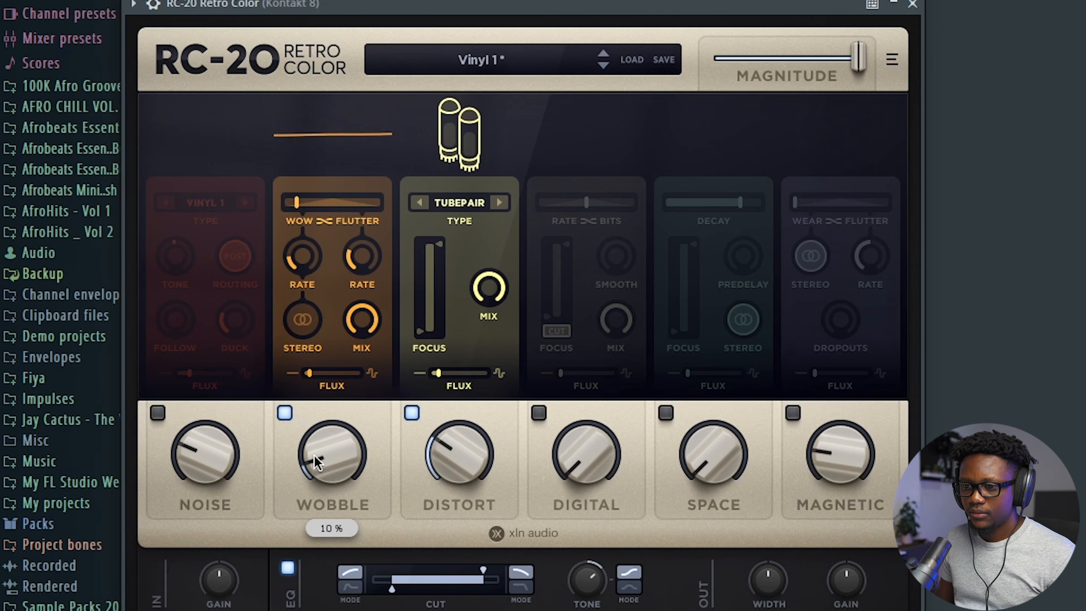
pyautogui.moveTo(314, 461)
pyautogui.mouseDown()
pyautogui.moveTo(328, 409)
pyautogui.moveTo(327, 454)
pyautogui.mouseUp()
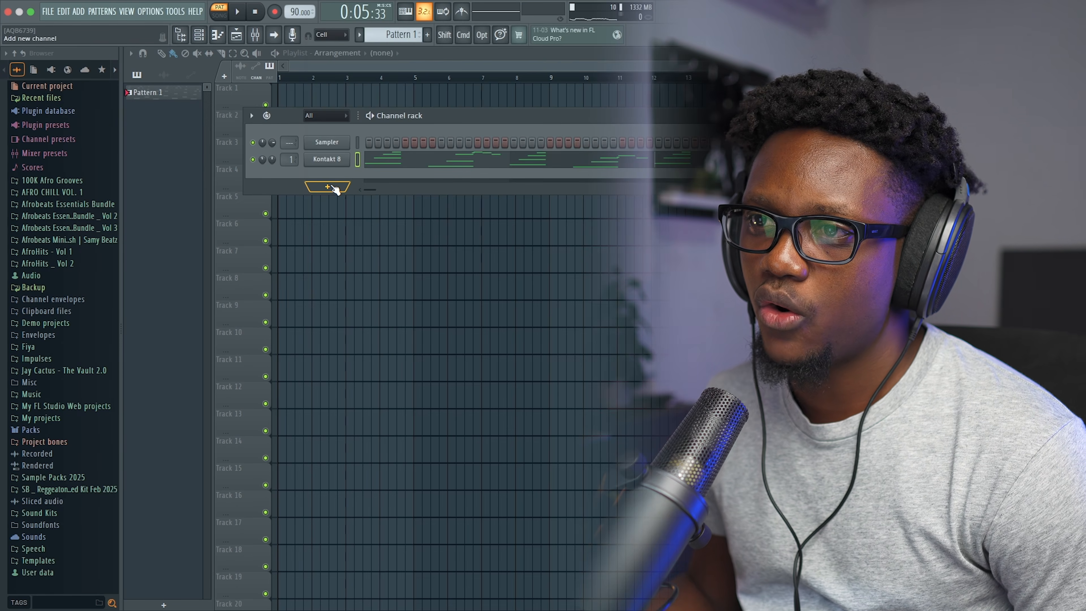
# Step: Add Ample China Erhu as a new instrument channel in the channel rack
pyautogui.click(335, 189)
pyautogui.moveTo(325, 121)
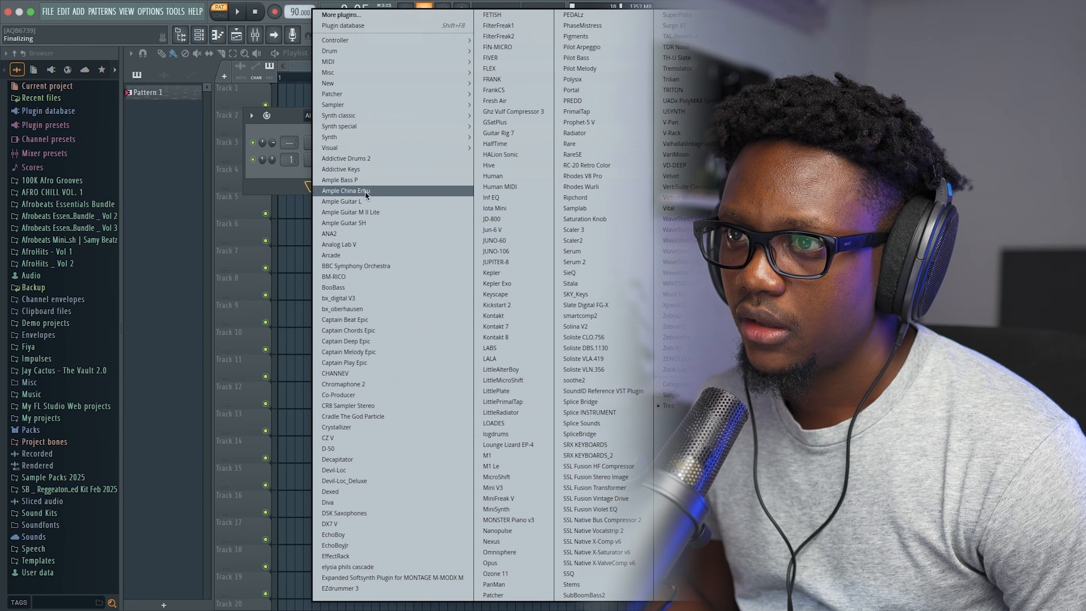
pyautogui.click(357, 192)
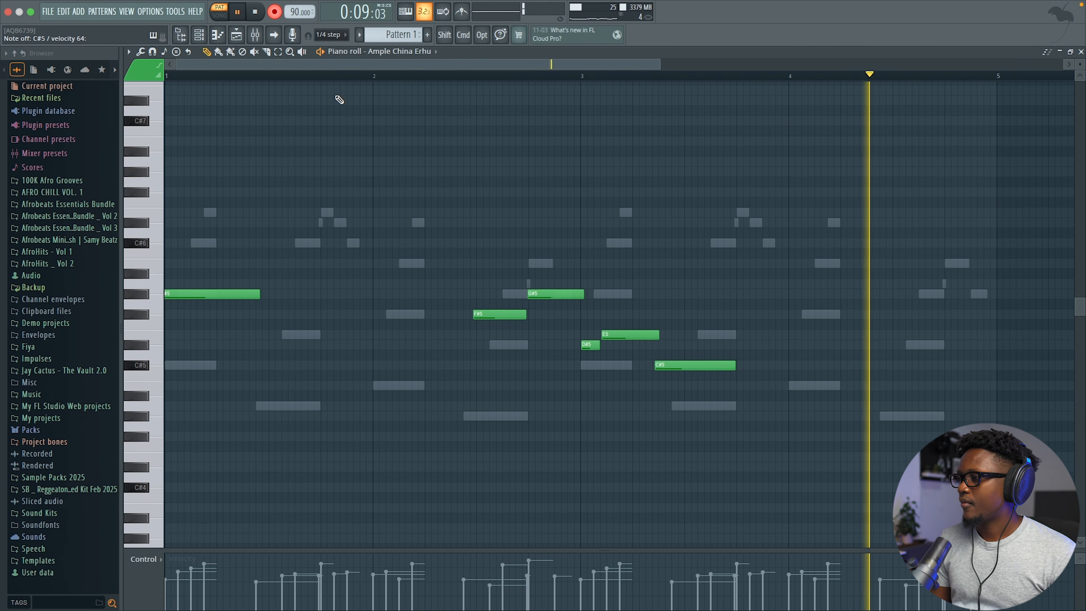
# Step: Stop the erhu recording after the final B4 and set piano-roll snapping to Cell
pyautogui.press('space')
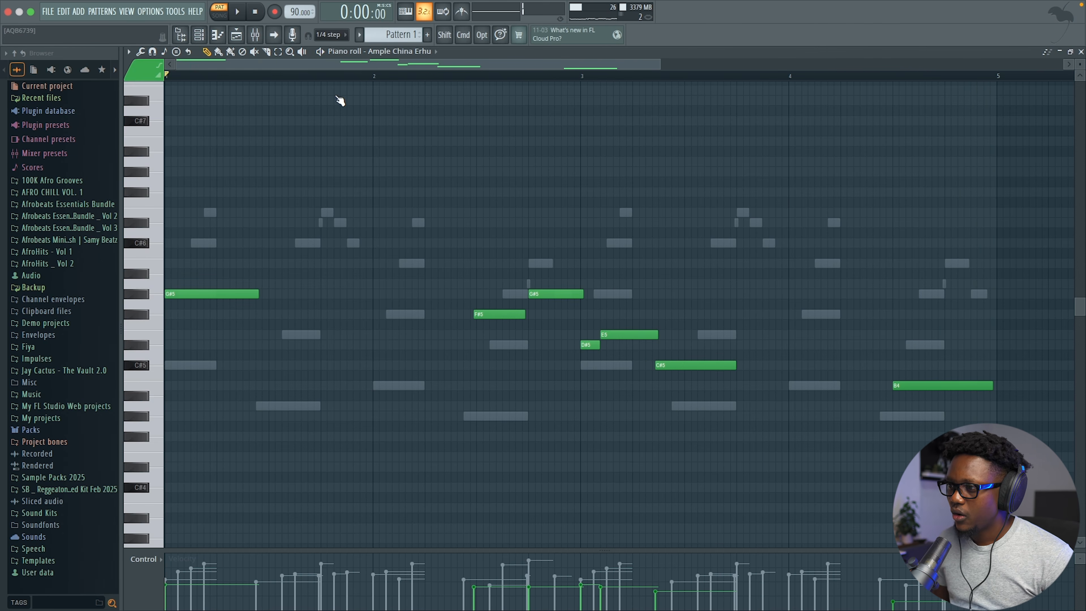
pyautogui.click(350, 36)
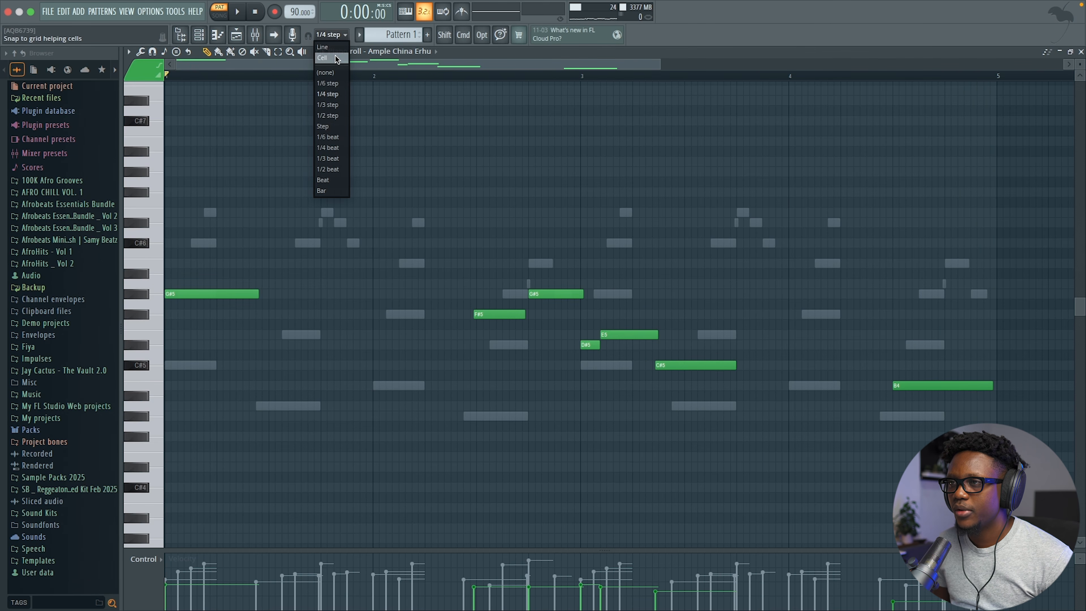
pyautogui.click(334, 59)
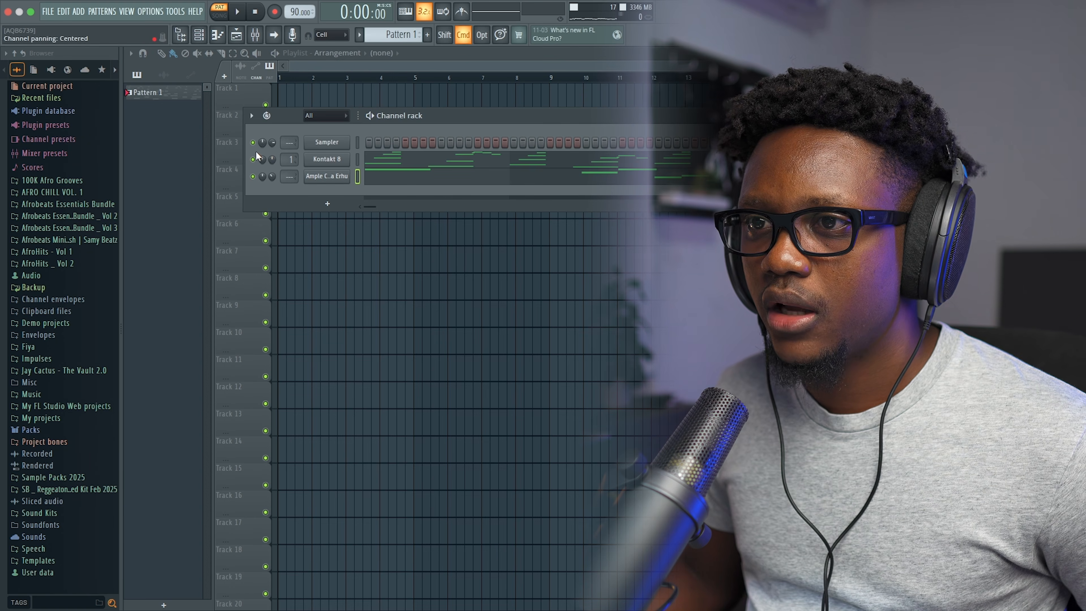
# Step: Play back the Kontakt 8 melody's notes, then bring up the erhu melody's notes
pyautogui.click(432, 160)
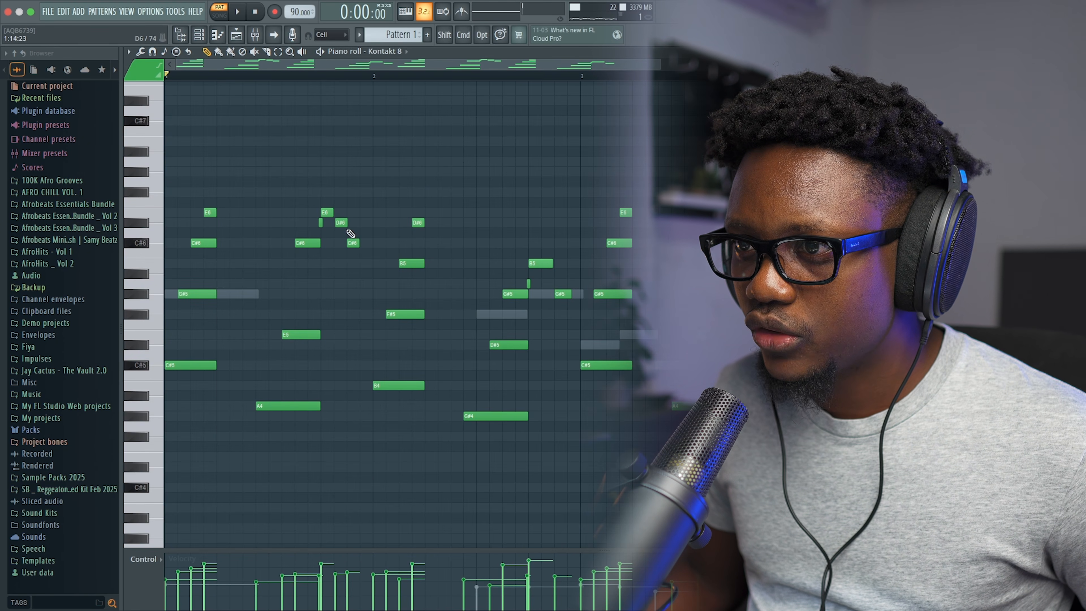
pyautogui.press('space')
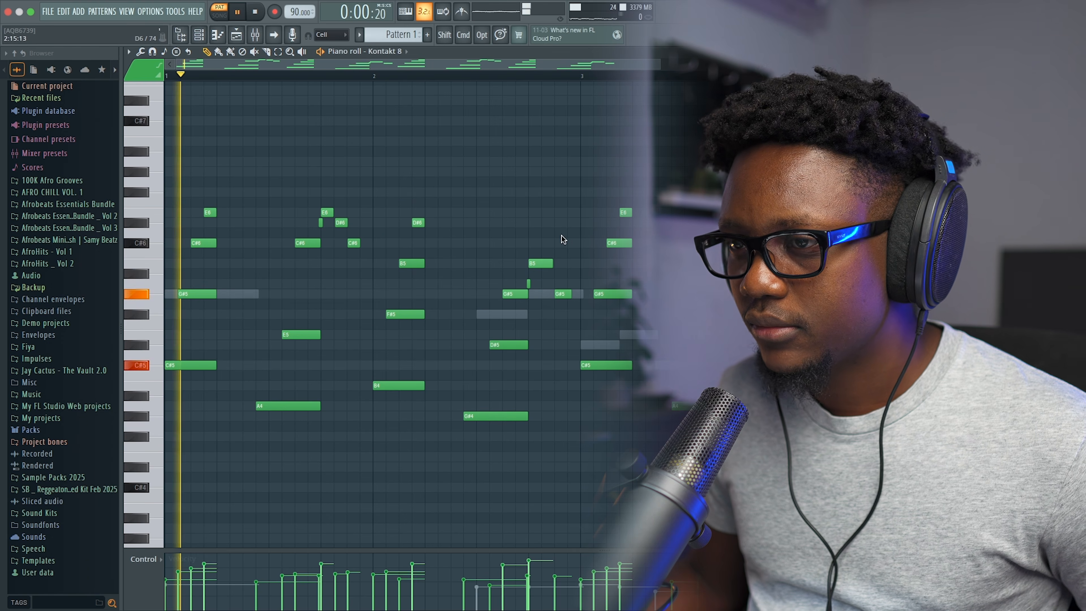
pyautogui.scroll(-1, 560, 239)
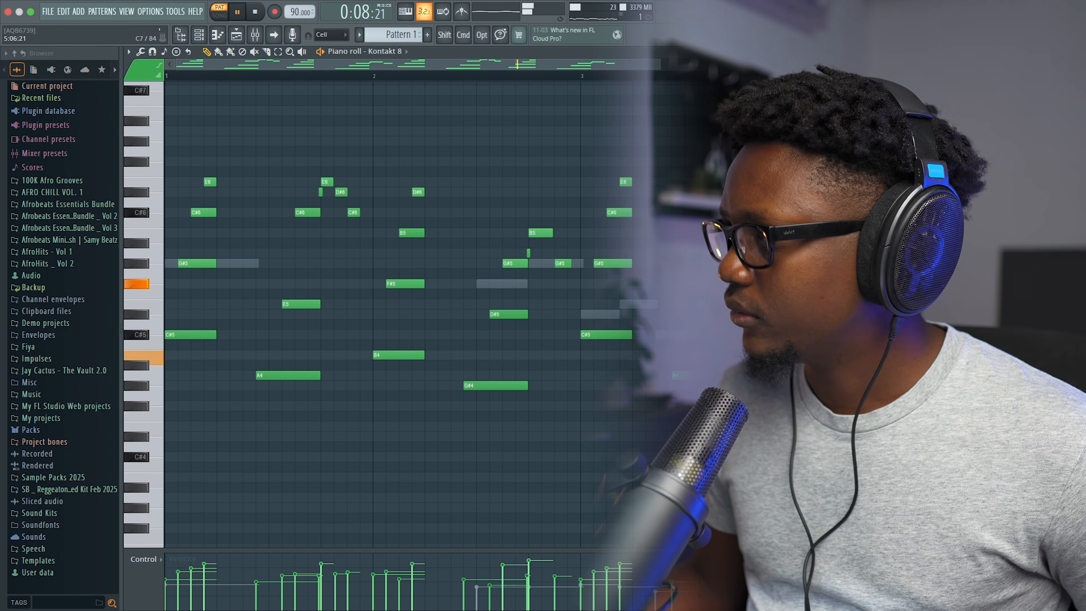
pyautogui.press('Escape')
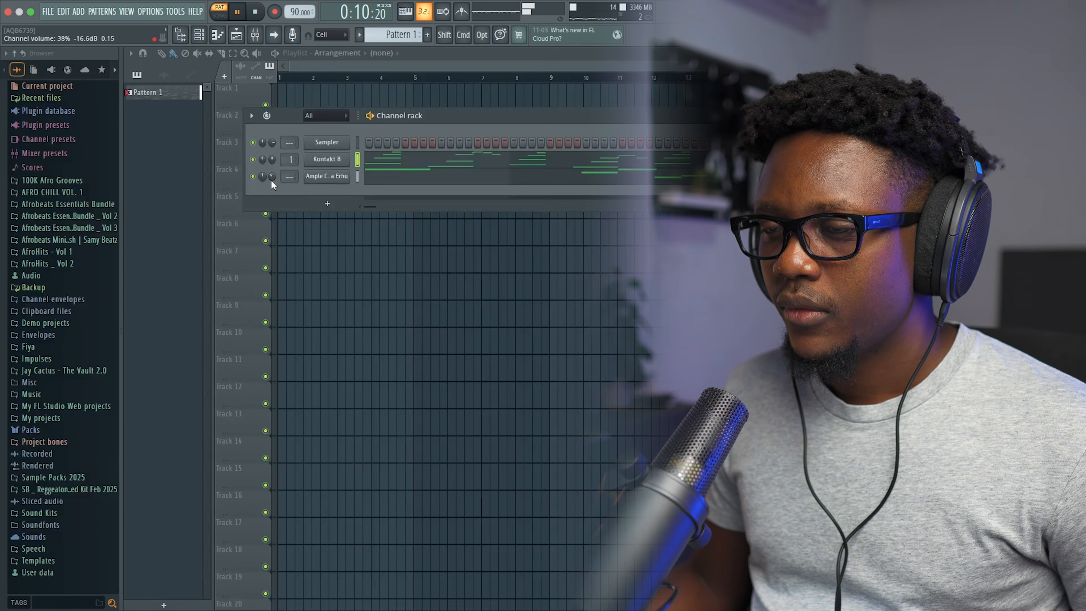
pyautogui.press('space')
pyautogui.click(383, 177)
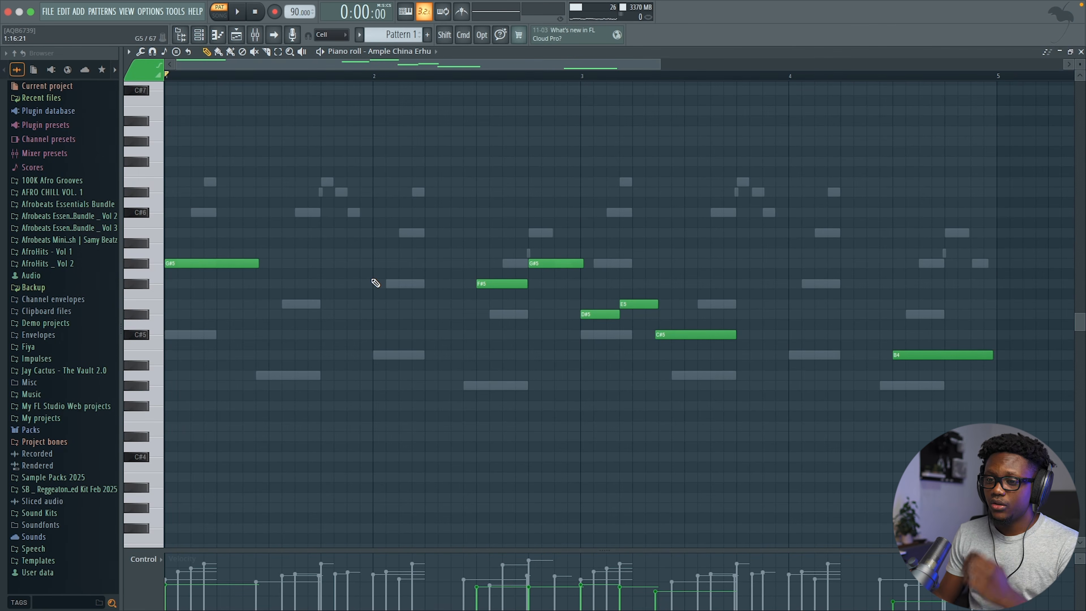
pyautogui.press('Escape')
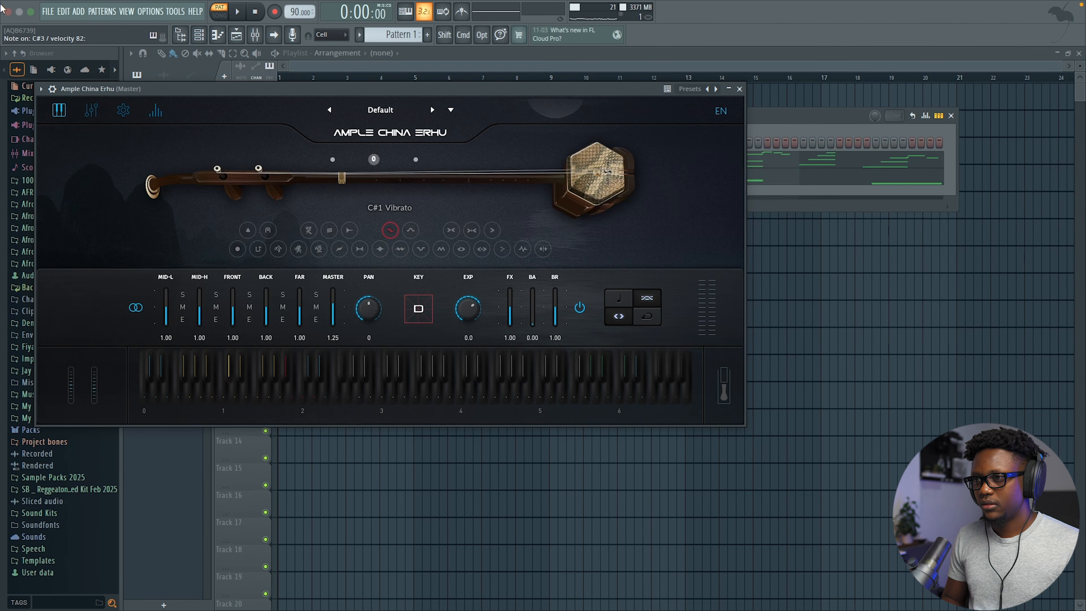
# Step: Audition the erhu, close its instrument window, and open the Ample China Erhu piano roll
pyautogui.press('space')
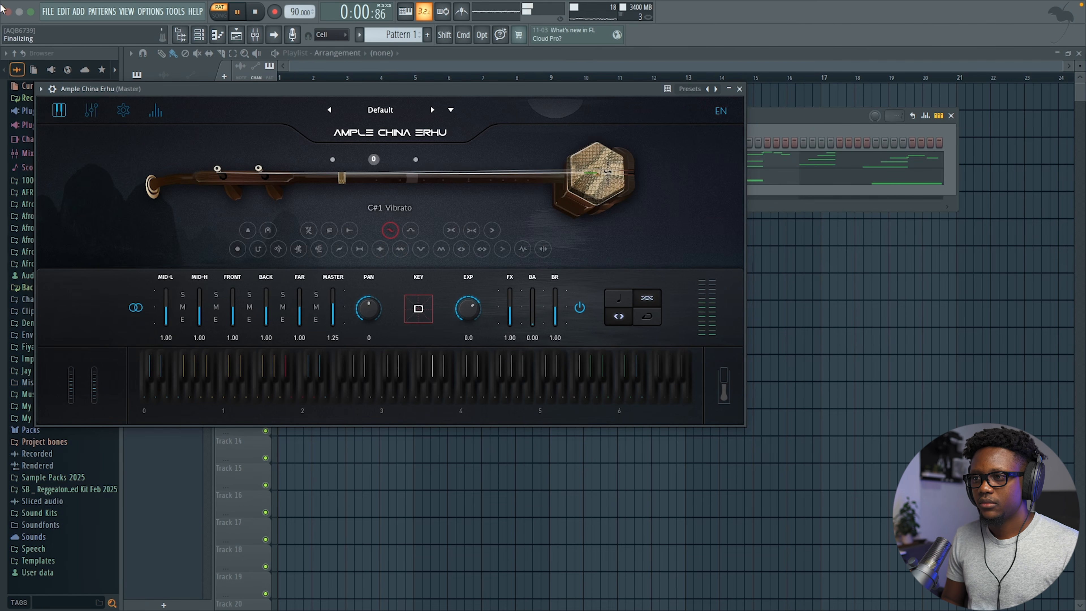
pyautogui.press('space')
pyautogui.press('space')
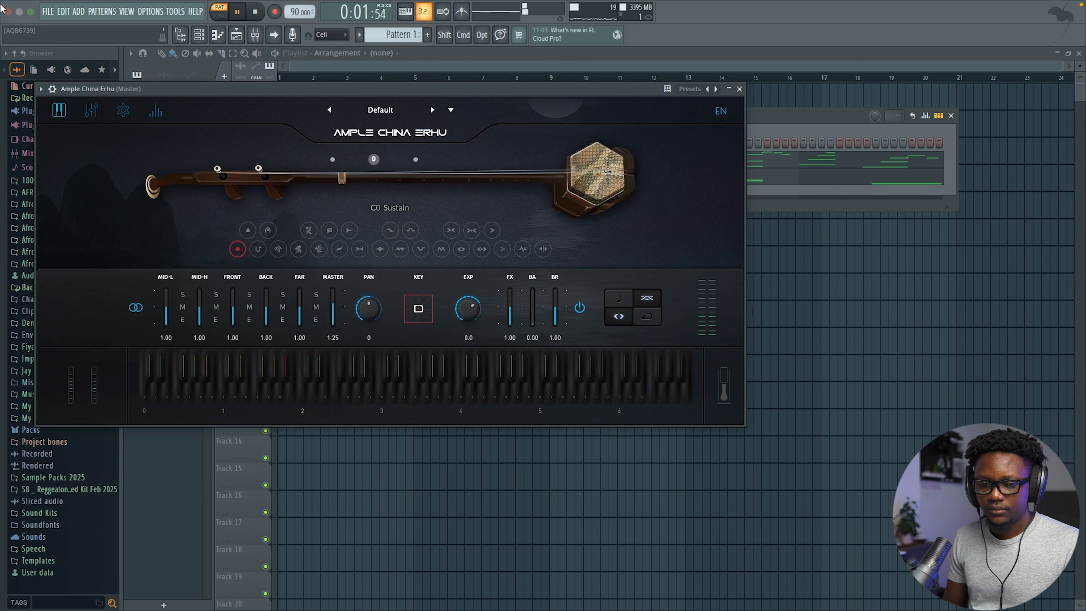
pyautogui.press('space')
pyautogui.press('space')
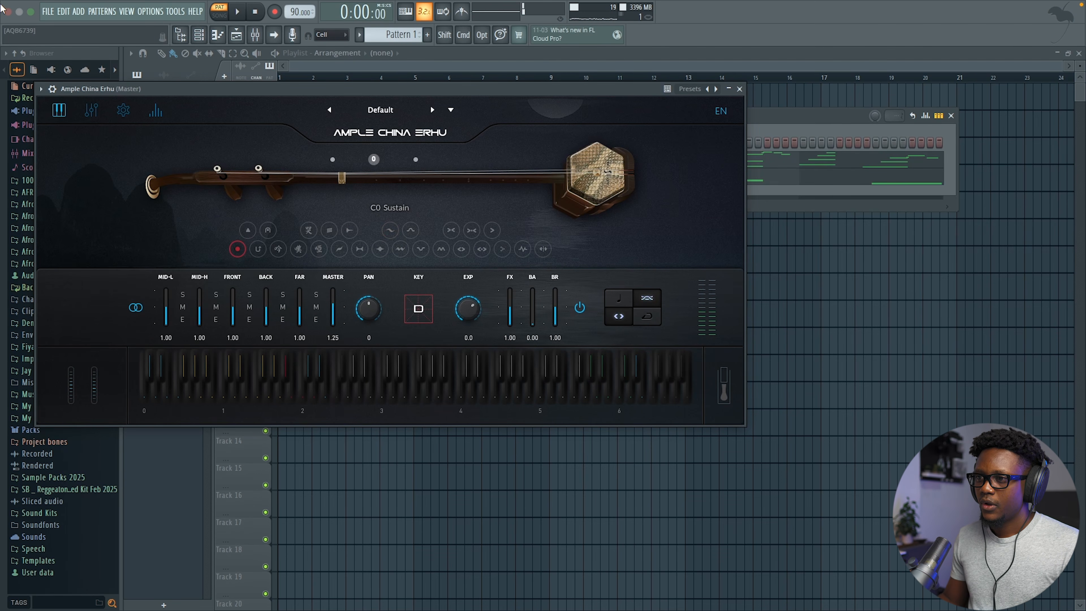
pyautogui.click(739, 89)
pyautogui.rightClick(319, 183)
pyautogui.click(361, 177)
pyautogui.scroll(-5, 315, 291)
pyautogui.scroll(3, 316, 290)
# Step: Add a short C#3 note at the start and shorten the second G#5 note
pyautogui.click(191, 379)
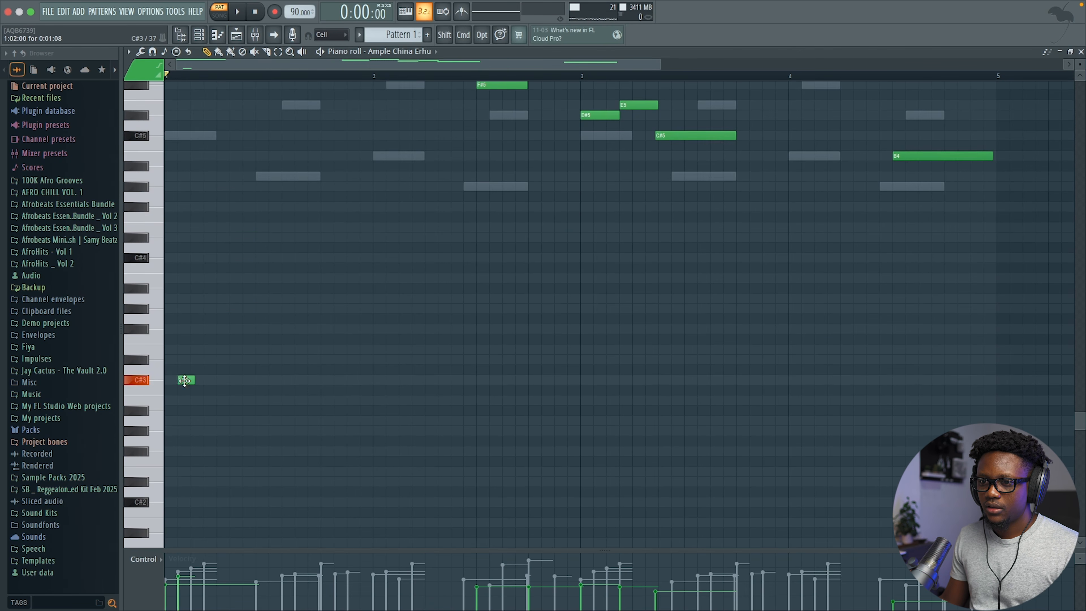
pyautogui.press('space')
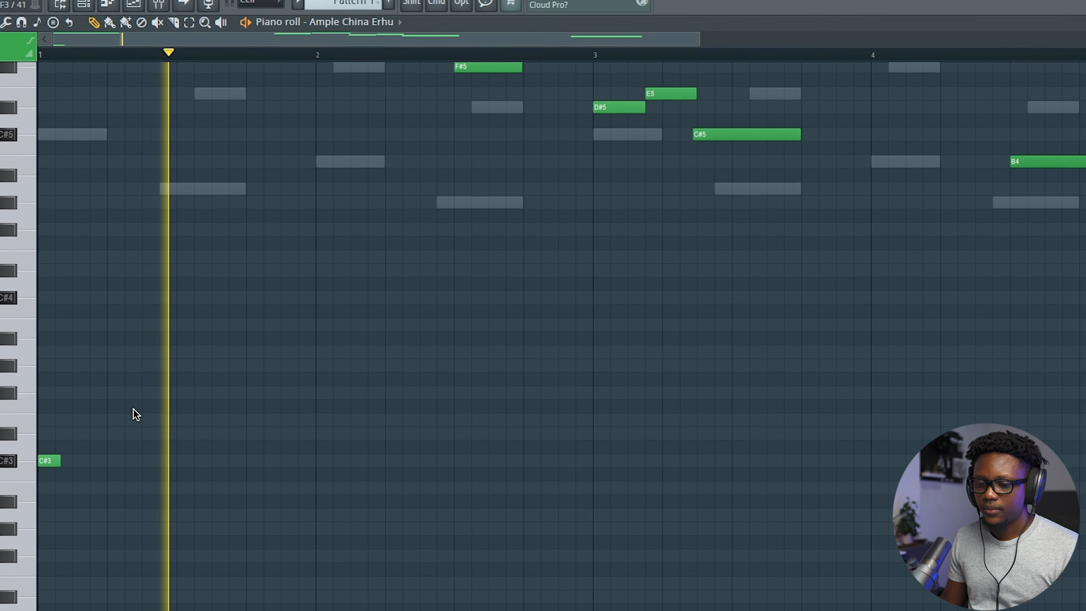
pyautogui.scroll(3, 287, 376)
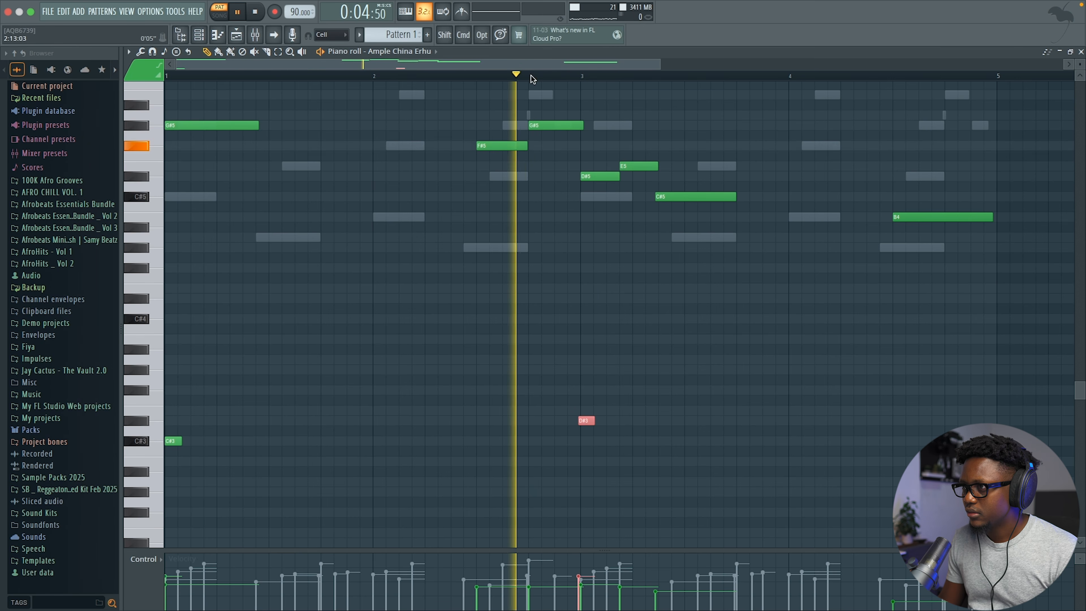
pyautogui.moveTo(582, 127); pyautogui.dragTo(577, 129)
pyautogui.press('space')
pyautogui.press('space')
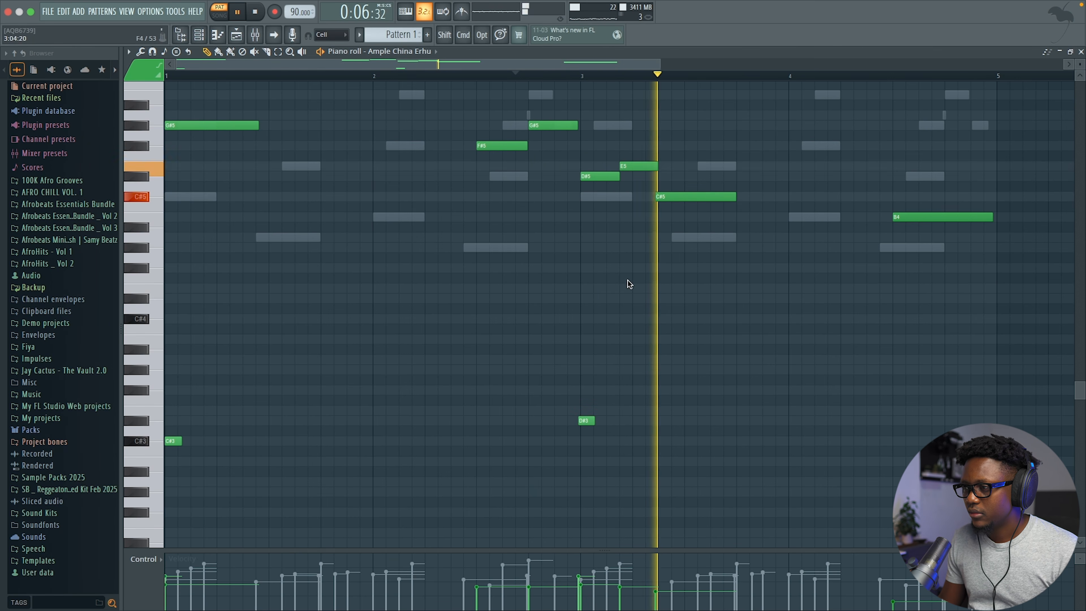
pyautogui.press('space')
pyautogui.press('space')
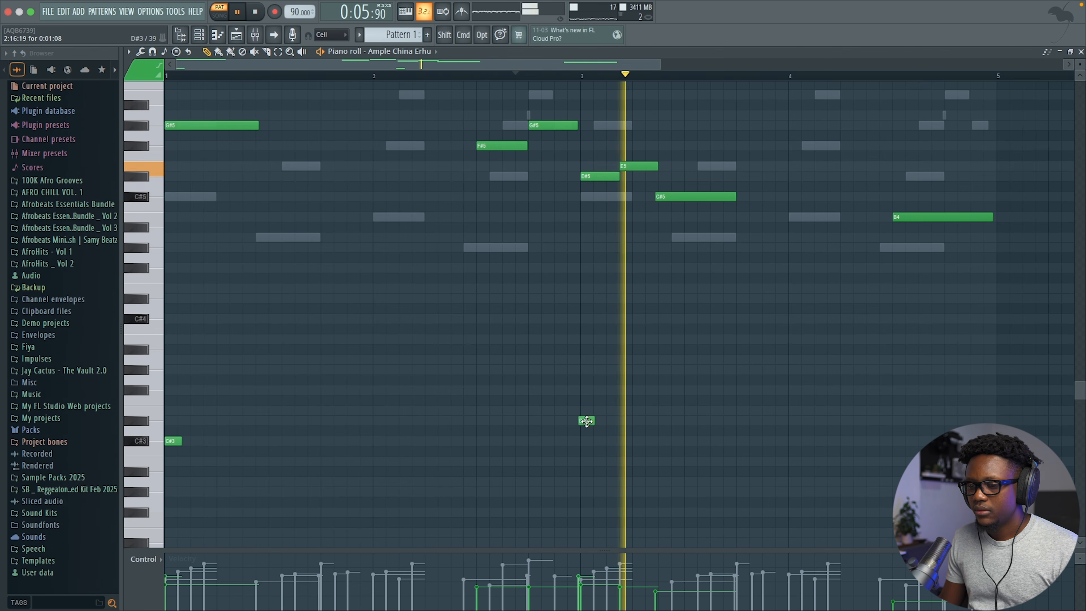
# Step: Lengthen the D#3 note and listen to the change
pyautogui.moveTo(594, 421); pyautogui.dragTo(623, 421)
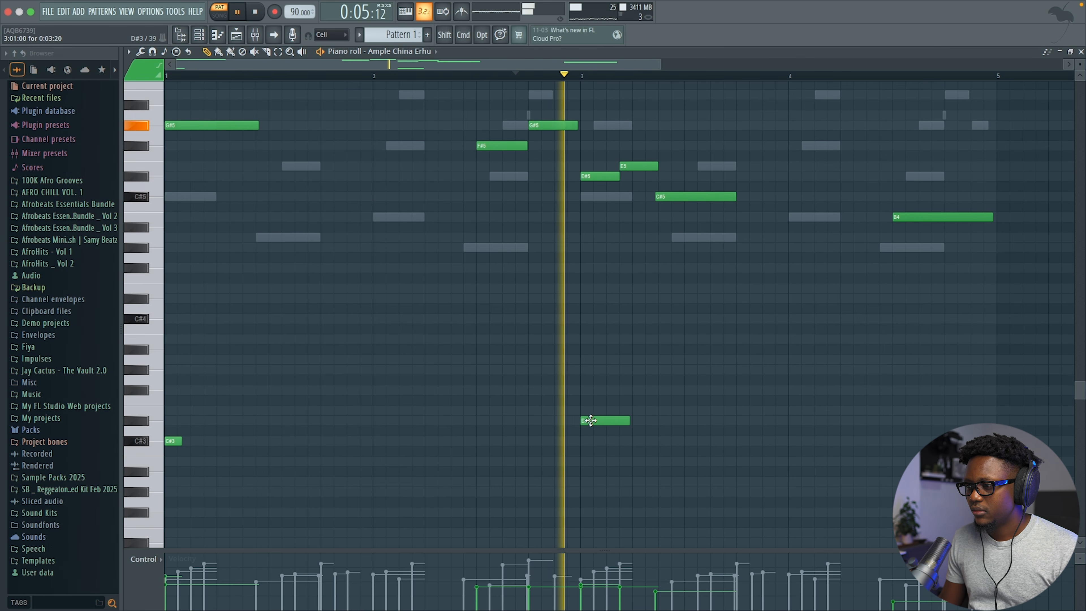
pyautogui.press('space')
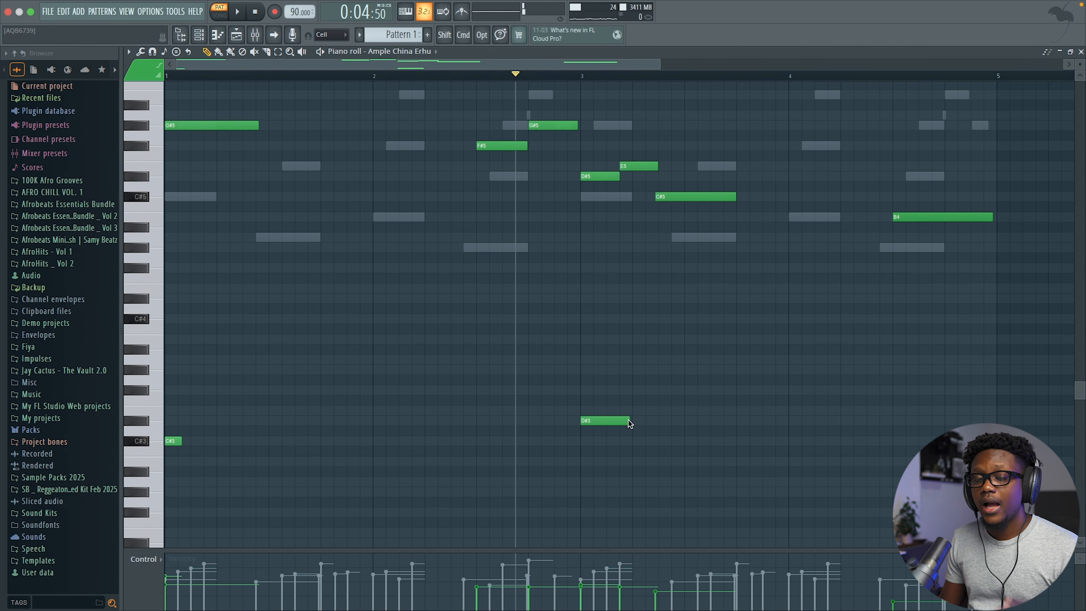
pyautogui.press('space')
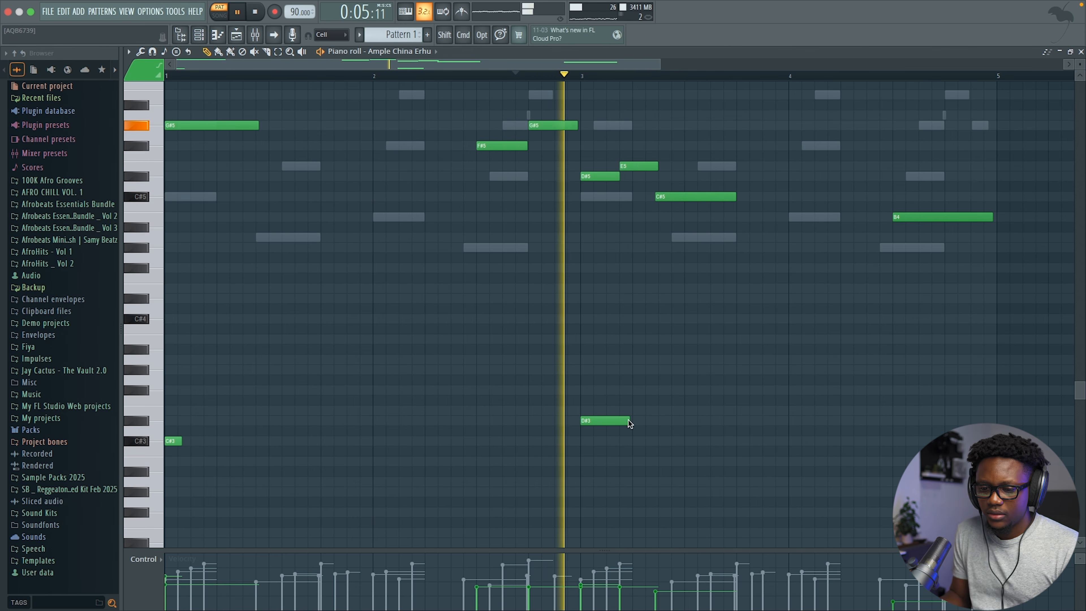
pyautogui.press('space')
pyautogui.scroll(-2, 152, 421)
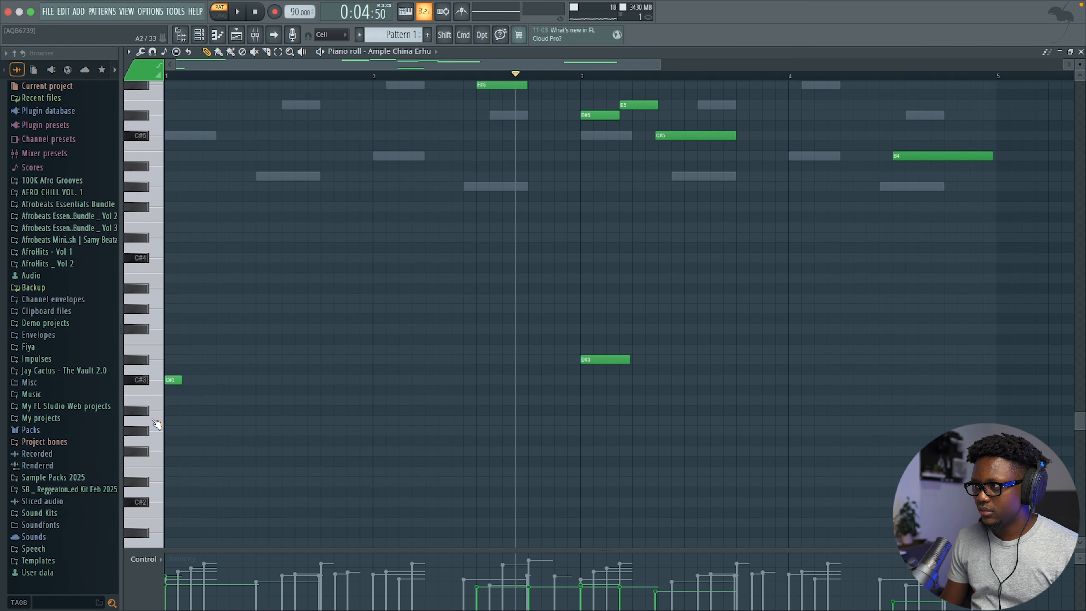
pyautogui.scroll(5, 339, 446)
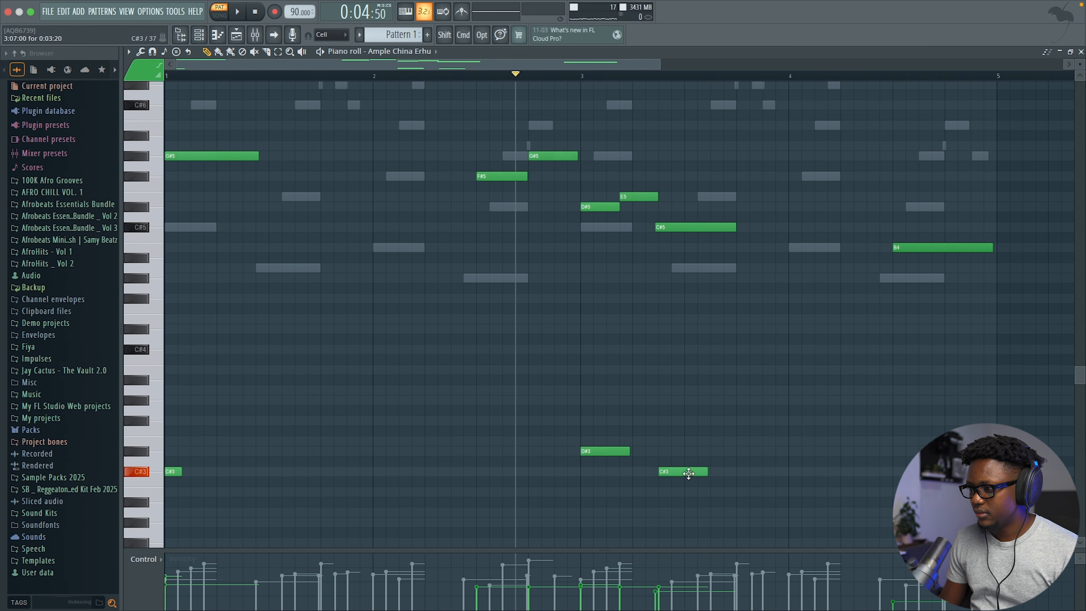
# Step: Move the second low note down to A#2, then one more semitone to A2
pyautogui.moveTo(689, 474); pyautogui.dragTo(690, 503)
pyautogui.press('space')
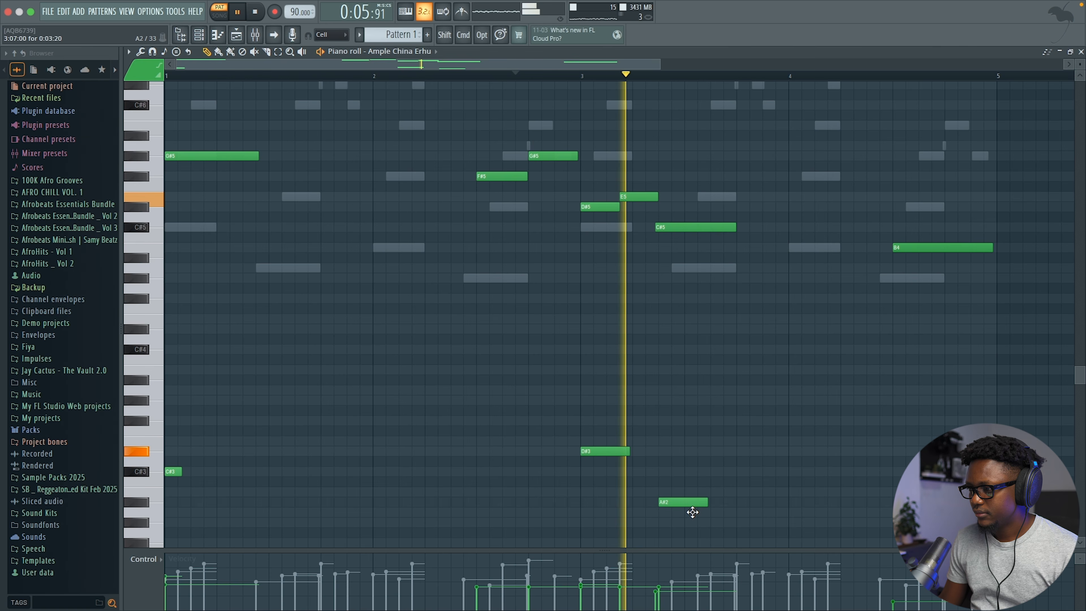
pyautogui.press('space')
pyautogui.moveTo(687, 504)
pyautogui.mouseDown()
pyautogui.moveTo(684, 520)
pyautogui.moveTo(757, 509)
pyautogui.mouseUp()
pyautogui.press('space')
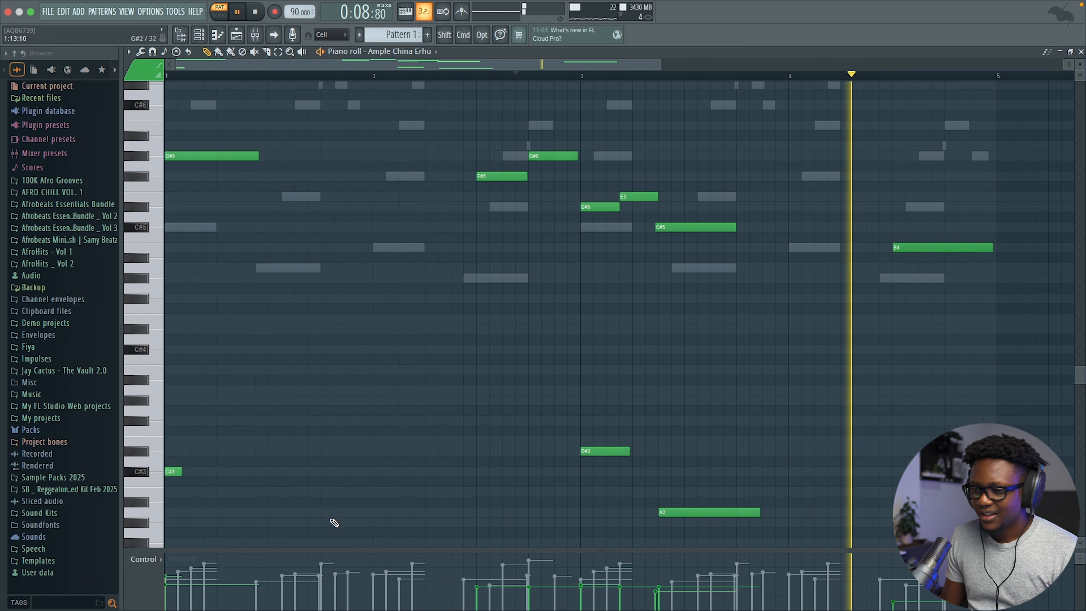
pyautogui.press('space')
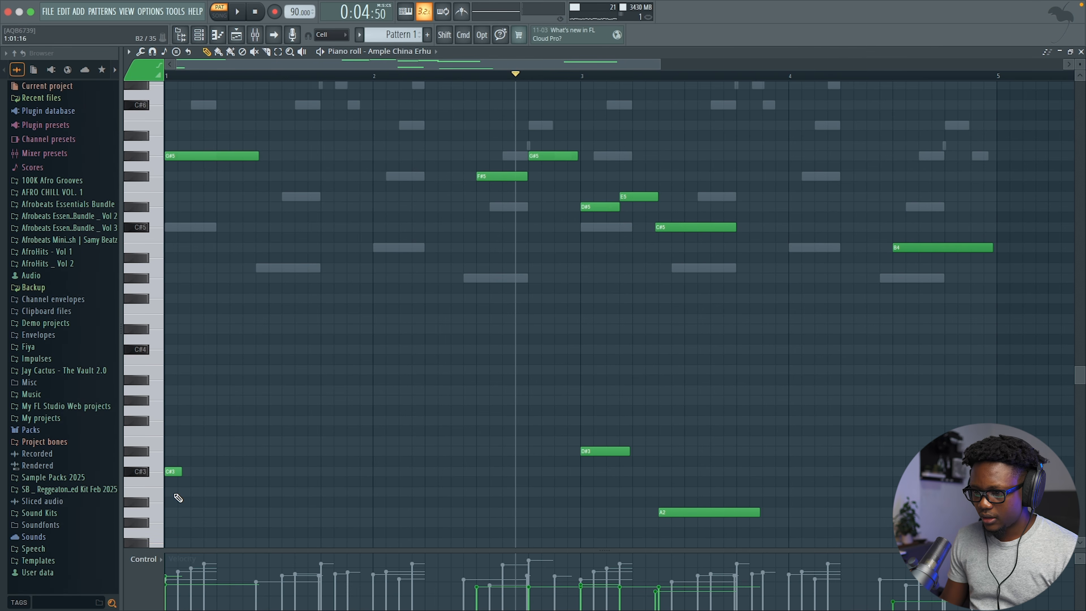
# Step: Replay the erhu melody and select the long B4 note
pyautogui.scroll(-4, 147, 512)
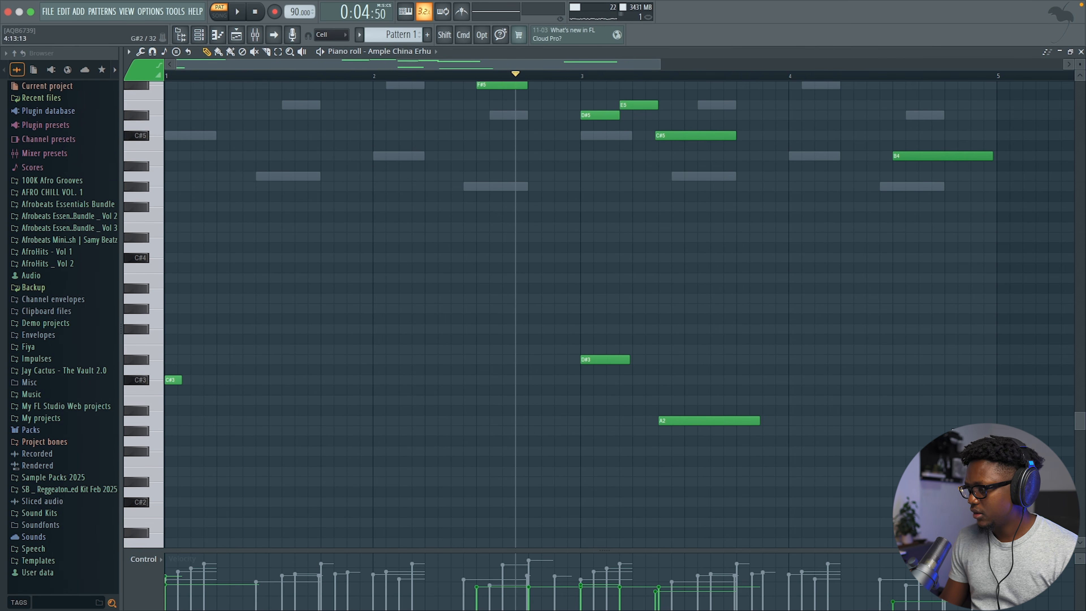
pyautogui.press('space')
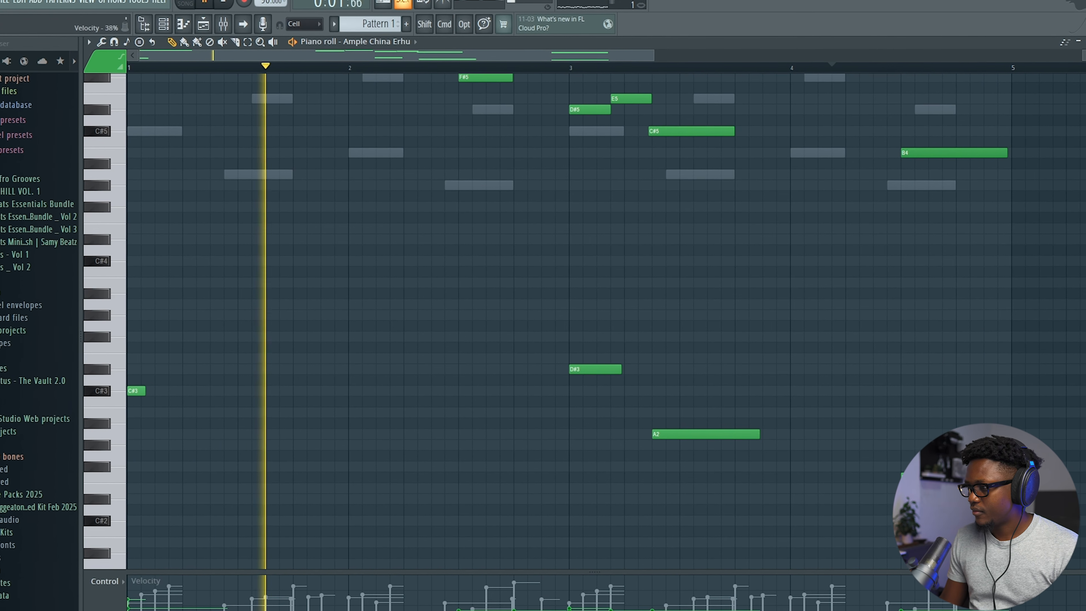
pyautogui.keyDown('super'); pyautogui.click(944, 151); pyautogui.keyUp('super')
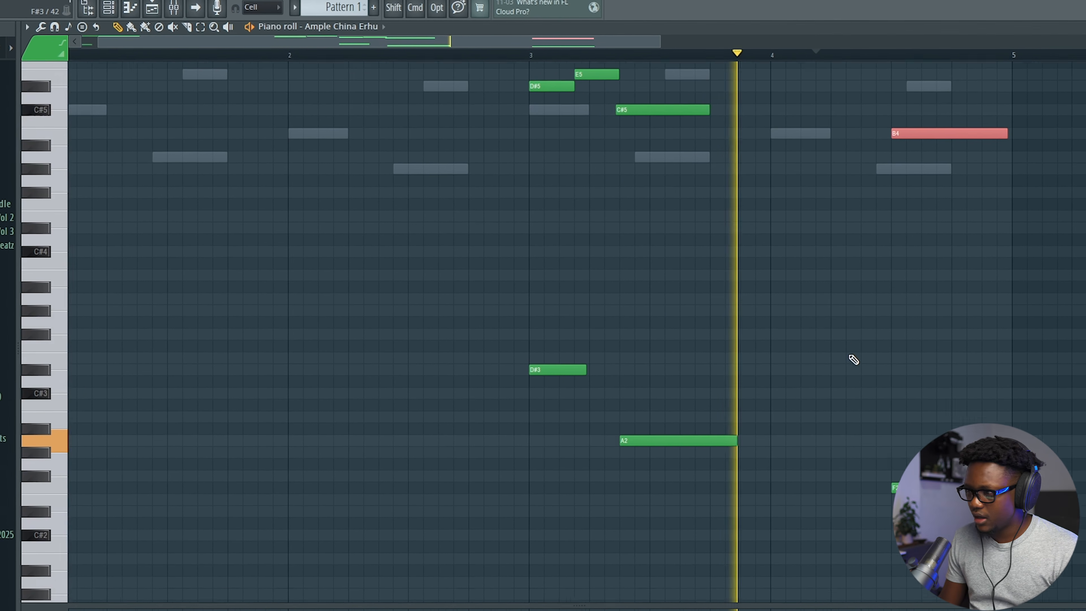
pyautogui.scroll(-5, 853, 359)
pyautogui.scroll(-2, 770, 383)
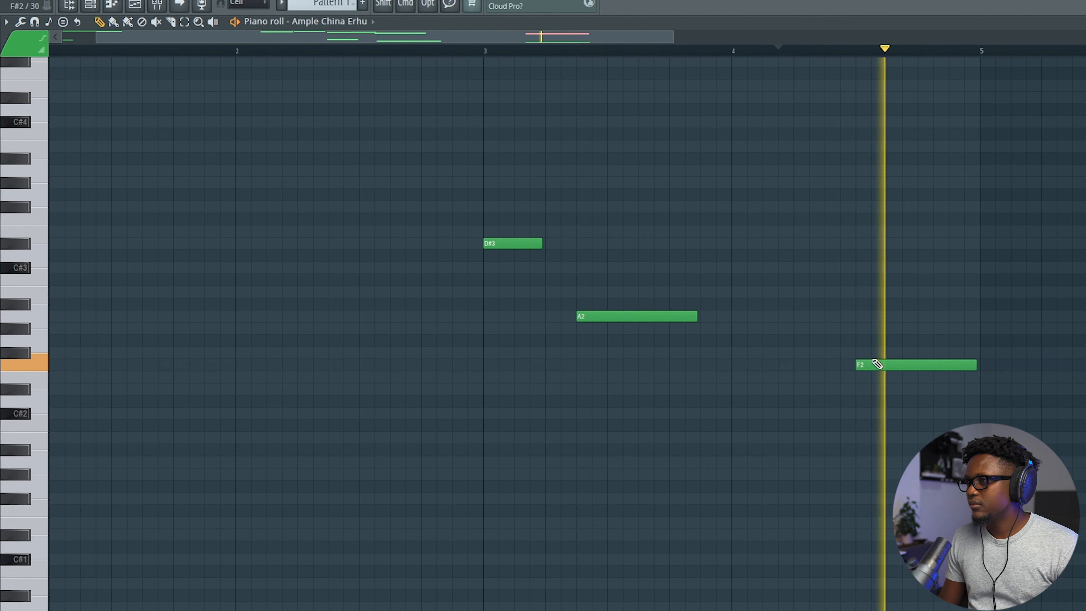
pyautogui.scroll(-2, 876, 320)
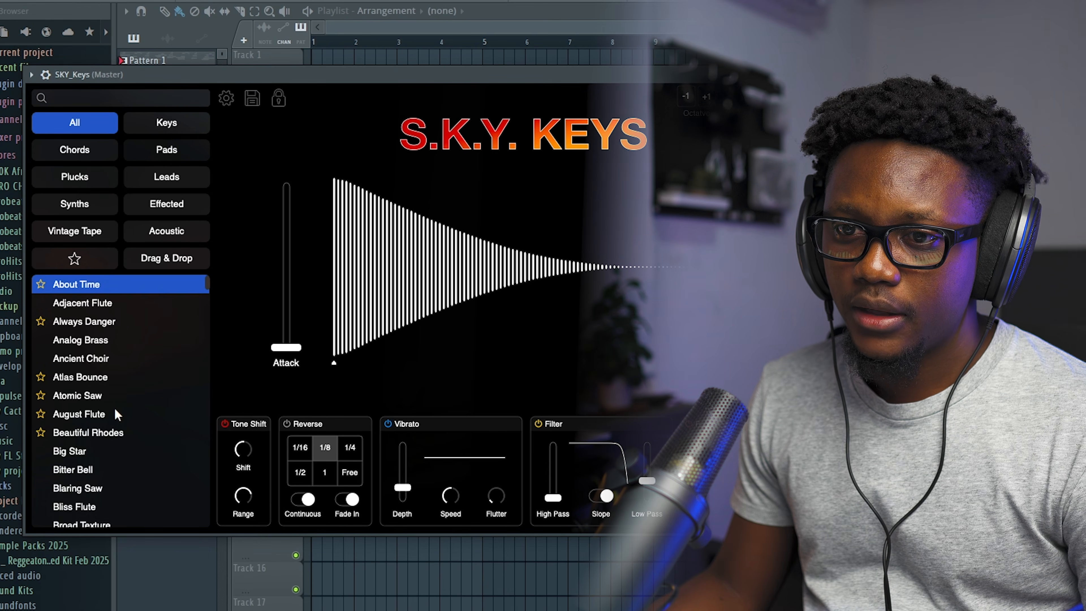
# Step: Load the Burden Vocal Chop preset on SKY_Keys and check its piano roll
pyautogui.scroll(-5, 115, 409)
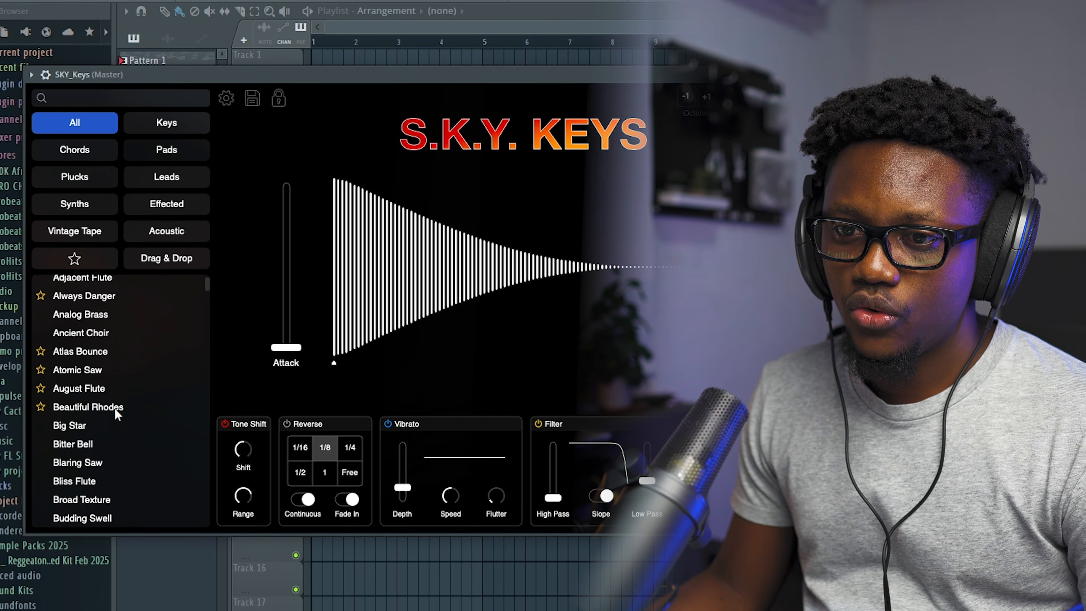
pyautogui.click(110, 442)
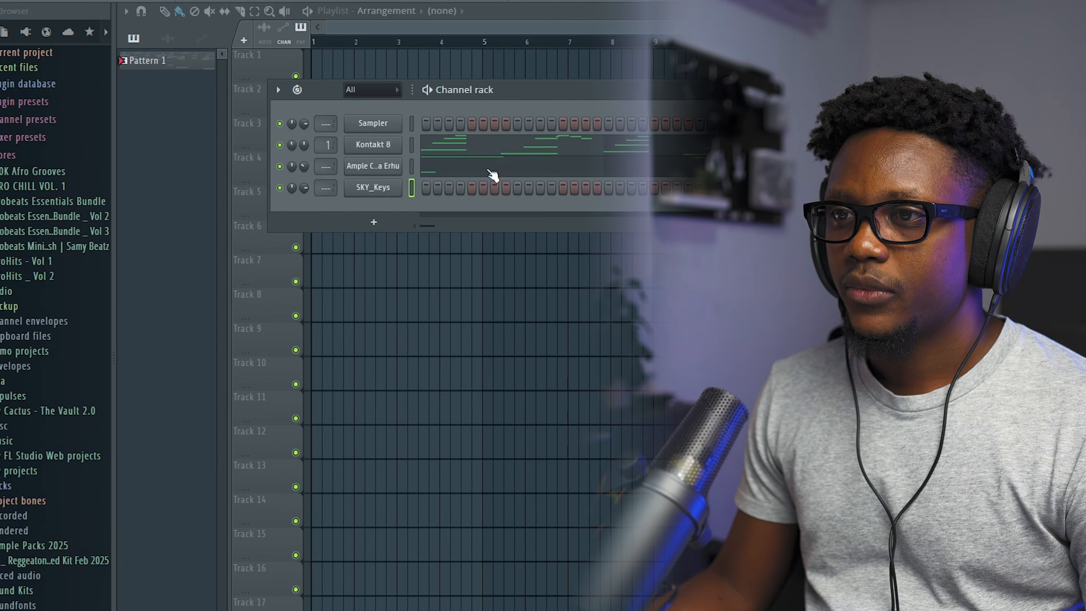
pyautogui.click(438, 189)
pyautogui.scroll(10, 188, 311)
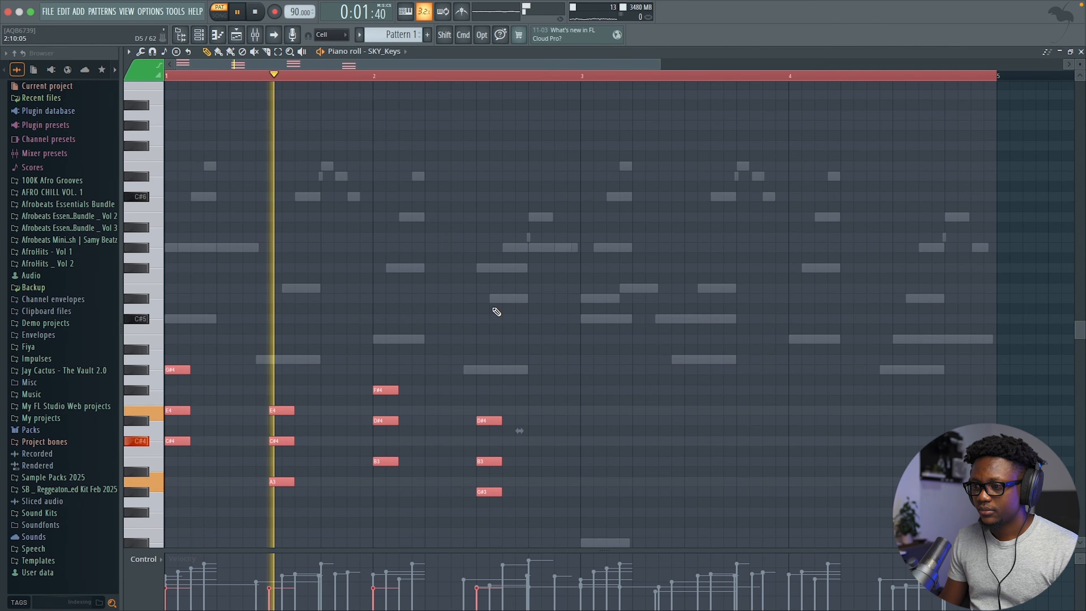
pyautogui.click(1081, 52)
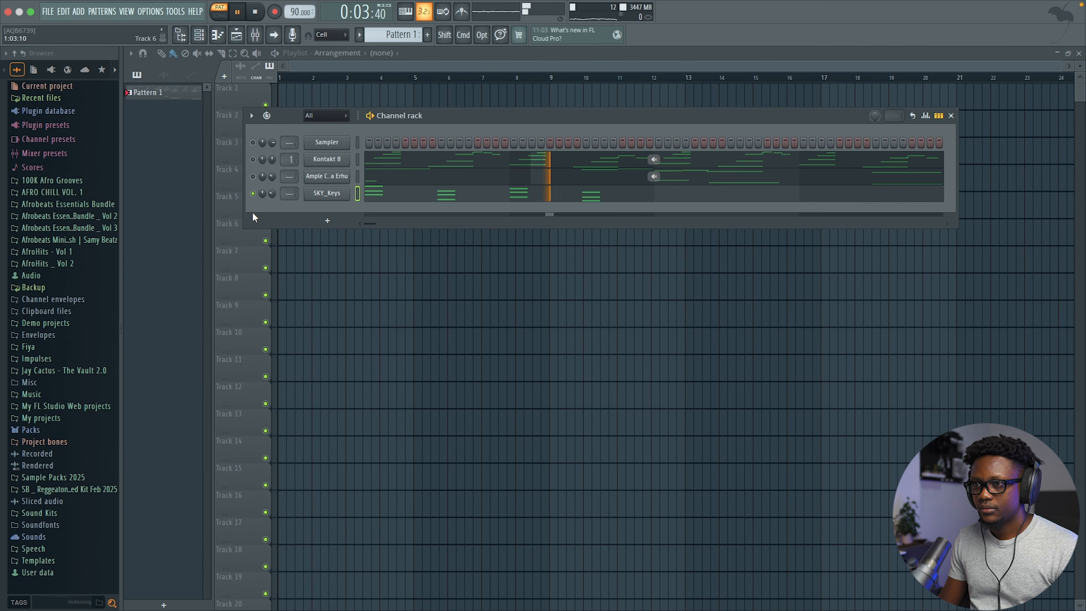
pyautogui.press('space')
# Step: Unmute the other channels and duplicate the SKY_Keys chords into bars 3–4
pyautogui.keyDown('super'); pyautogui.click(254, 193); pyautogui.keyUp('super')
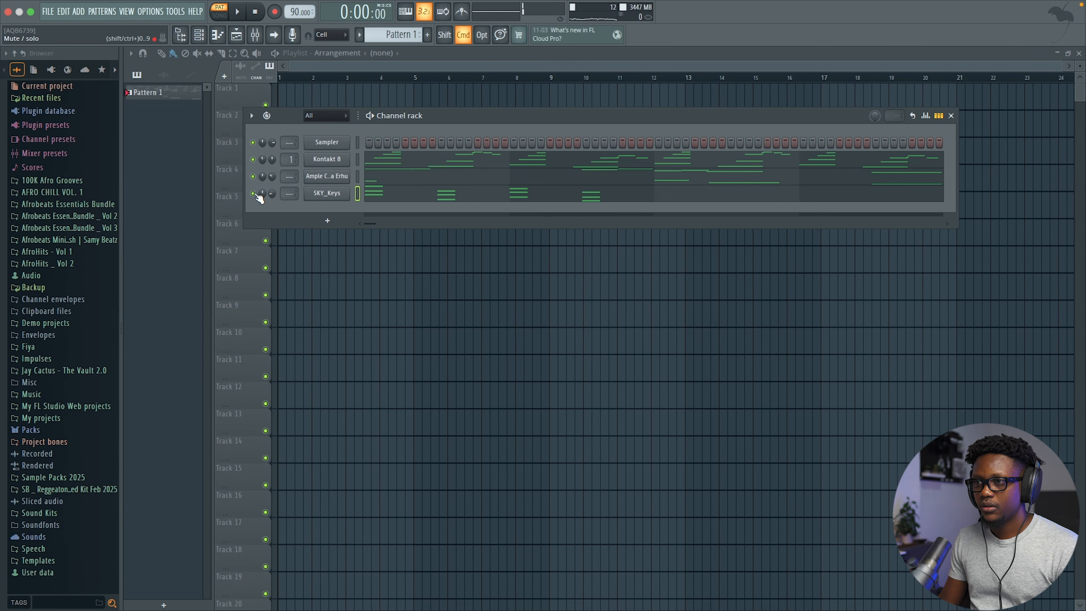
pyautogui.click(394, 191)
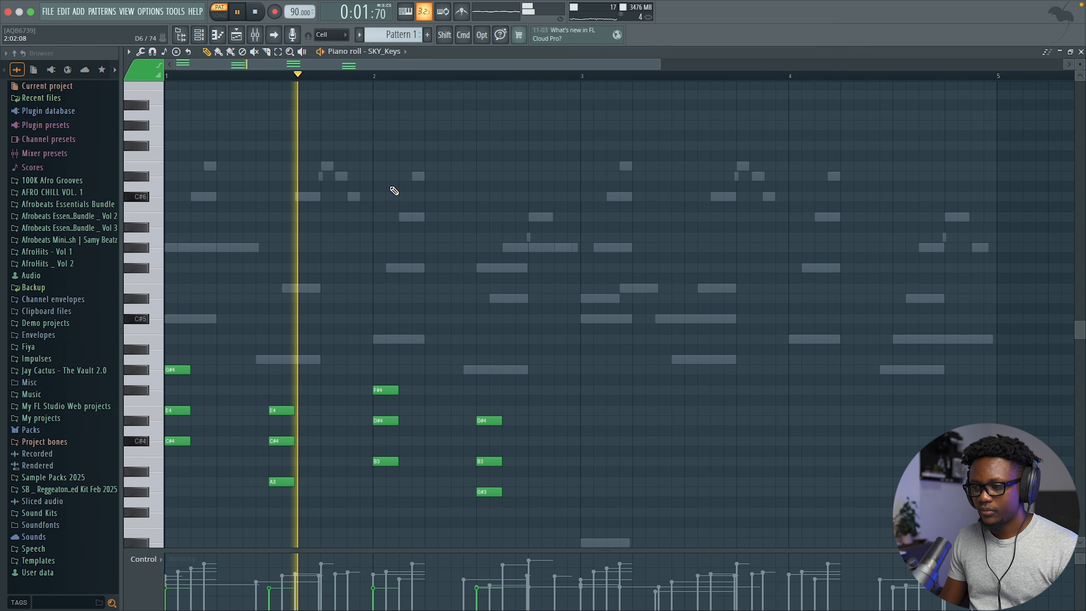
pyautogui.hotkey('ctrl', 'a')
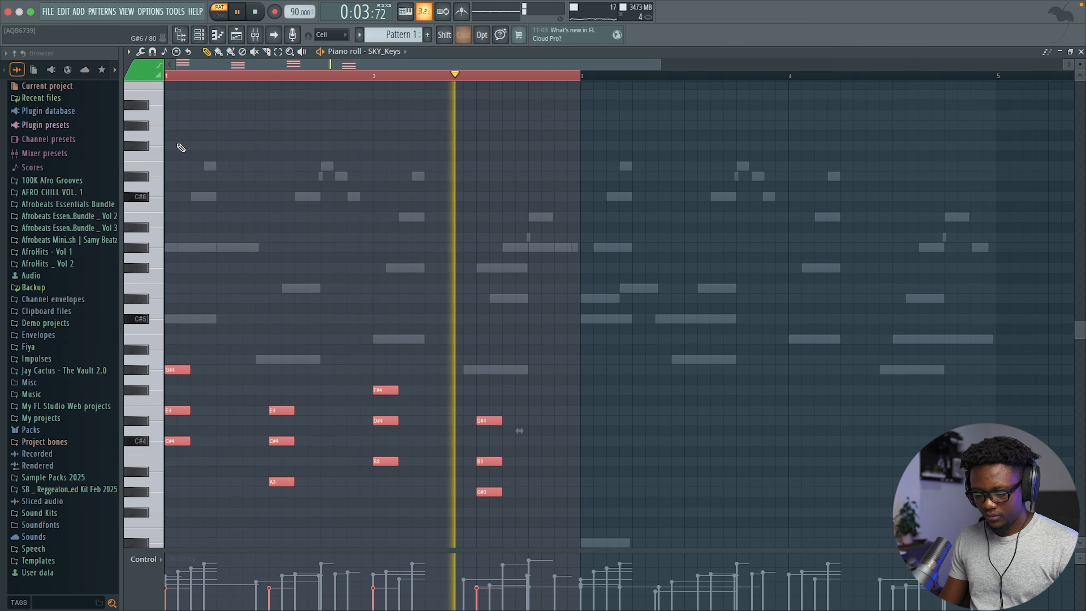
pyautogui.hotkey('ctrl', 'b')
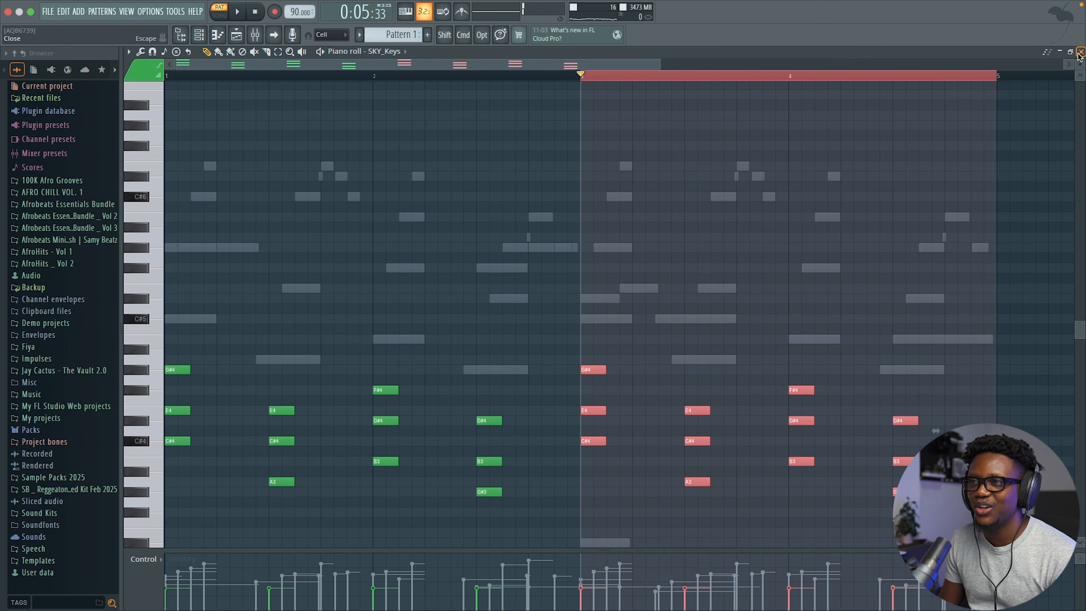
pyautogui.click(1082, 53)
# Step: Add the Shaker _ BPM 107 loop from Afrobeats Essentials Bundle _ Vol 3 > Afrobeats
pyautogui.click(300, 96)
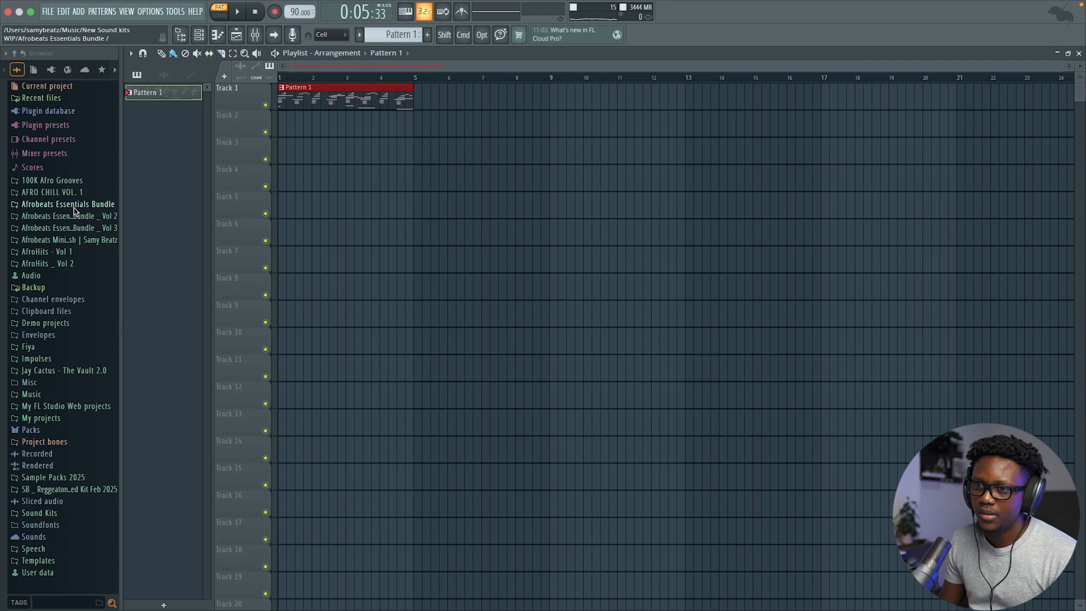
pyautogui.click(87, 228)
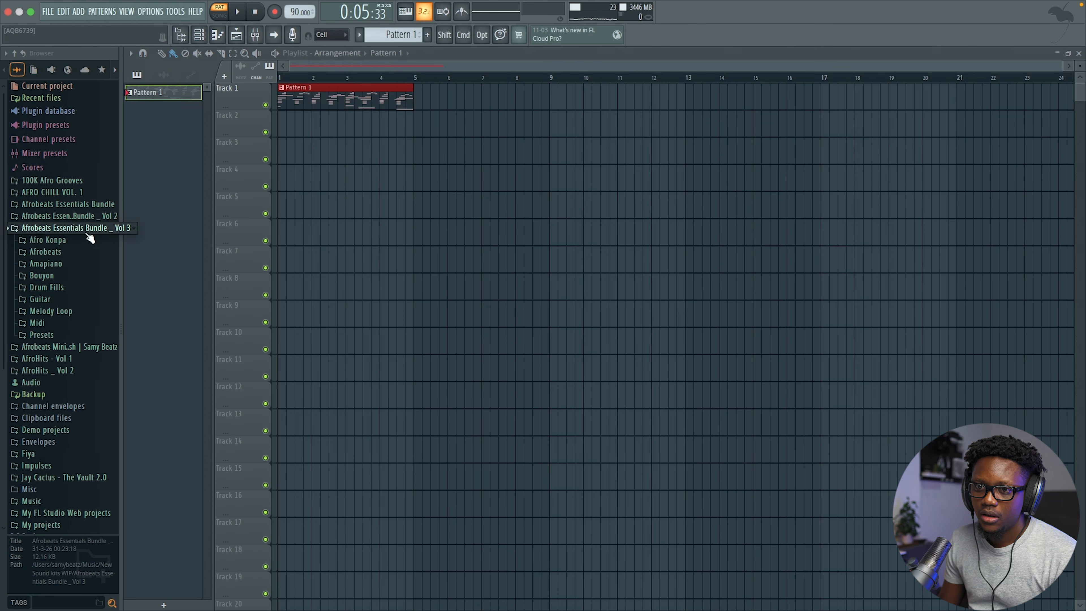
pyautogui.click(49, 253)
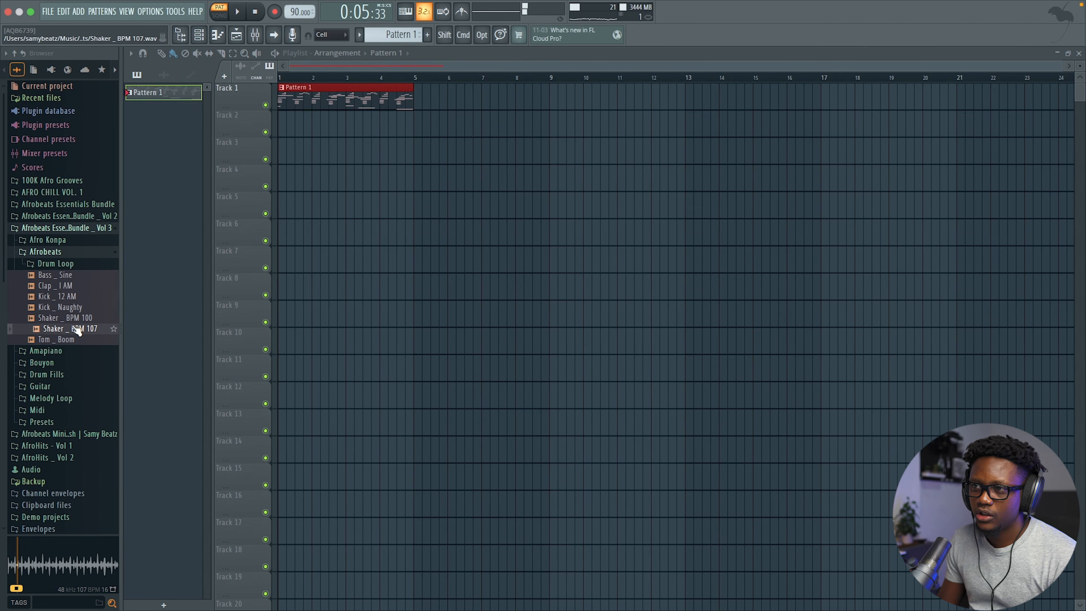
pyautogui.moveTo(394, 144); pyautogui.dragTo(395, 145)
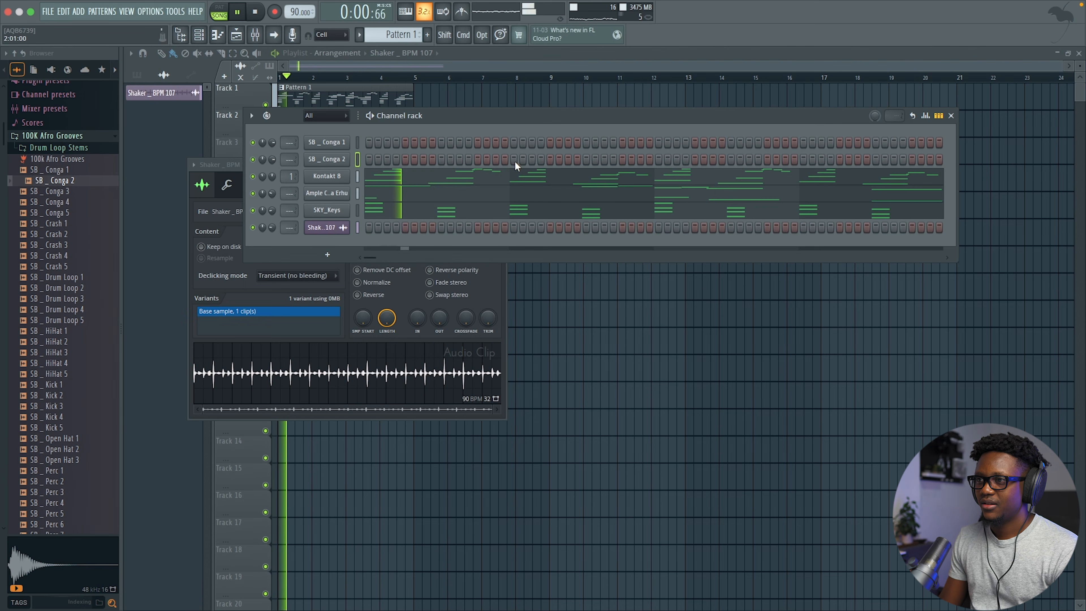
# Step: Turn on a step in SB _ Conga 2 and open SB _ Conga 1's piano roll
pyautogui.click(496, 159)
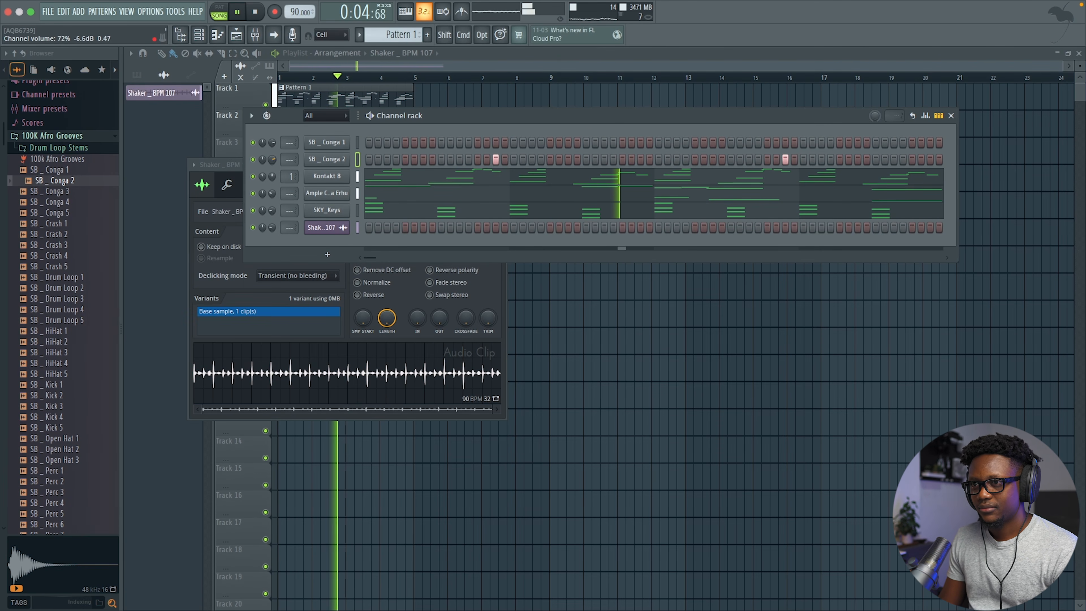
pyautogui.rightClick(333, 147)
pyautogui.click(398, 143)
pyautogui.press('space')
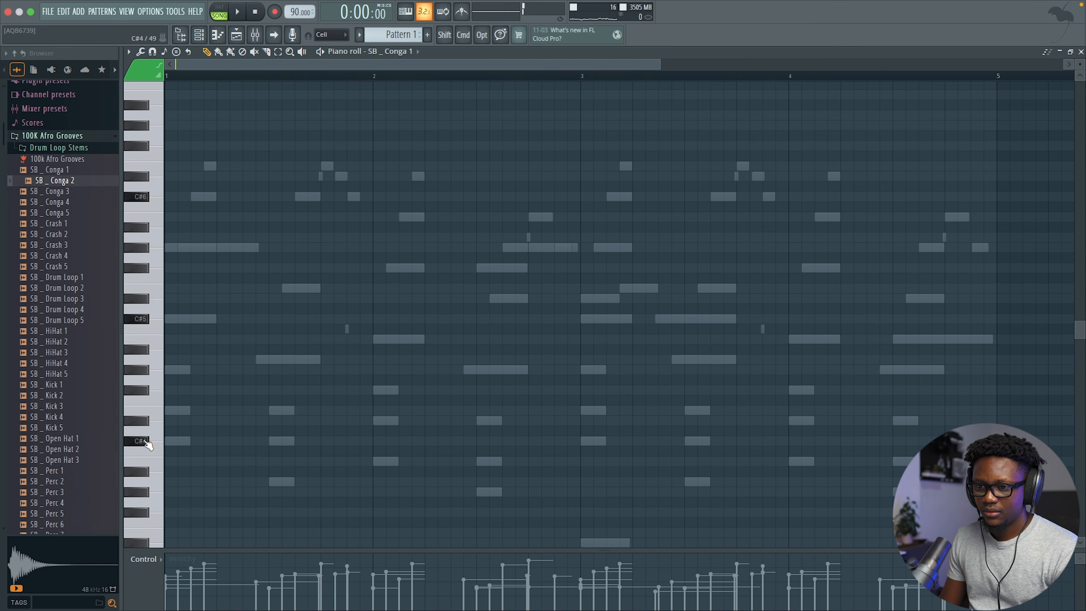
# Step: Place a C#4 conga note near the start and audition the pattern
pyautogui.press('space')
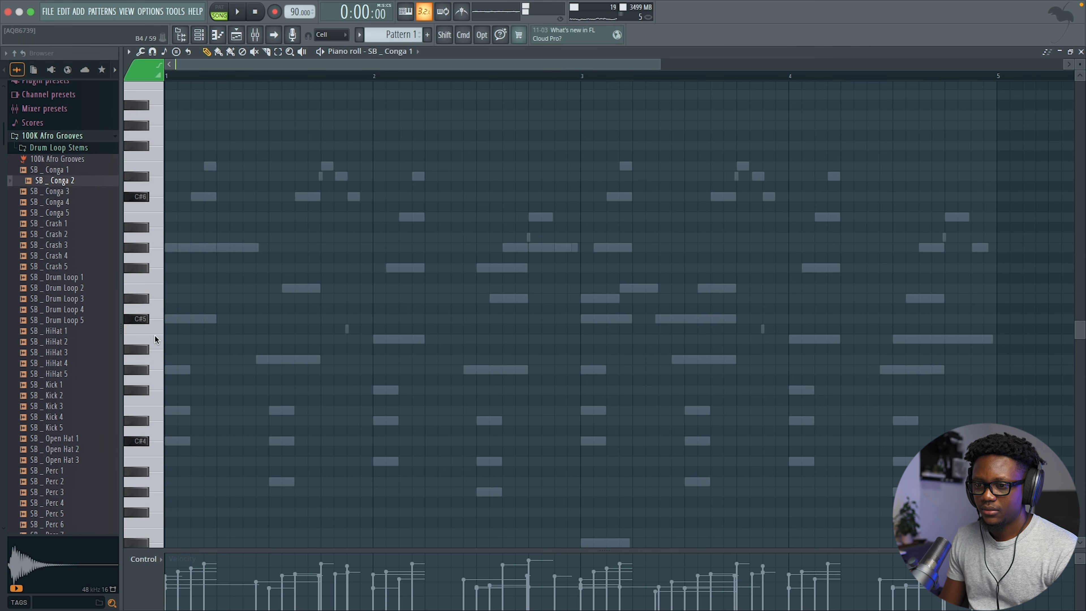
pyautogui.press('space')
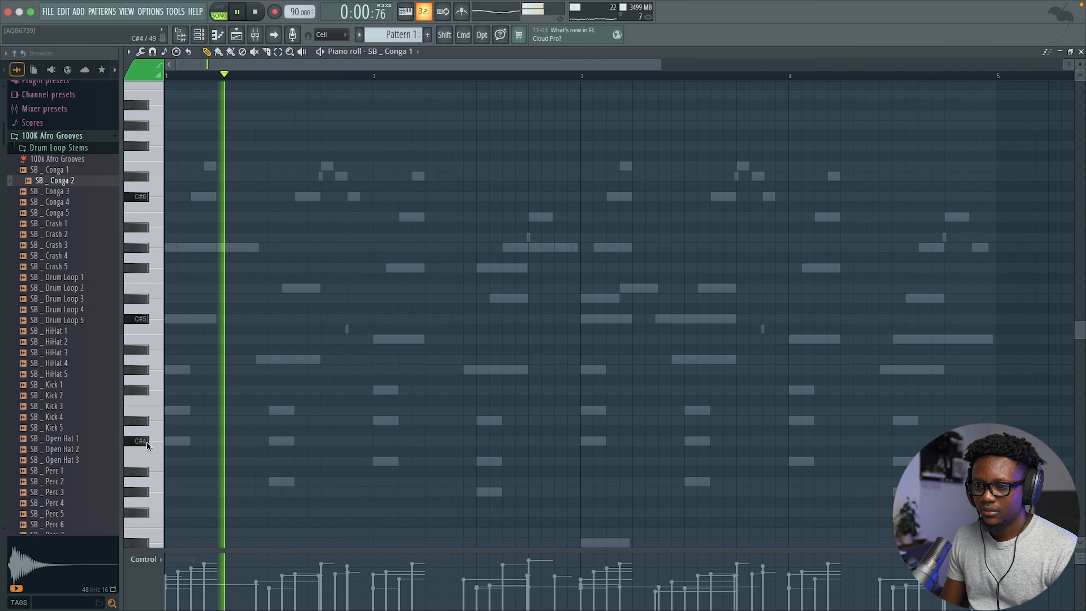
pyautogui.click(206, 440)
pyautogui.moveTo(230, 442); pyautogui.dragTo(268, 441)
pyautogui.scroll(-3, 330, 417)
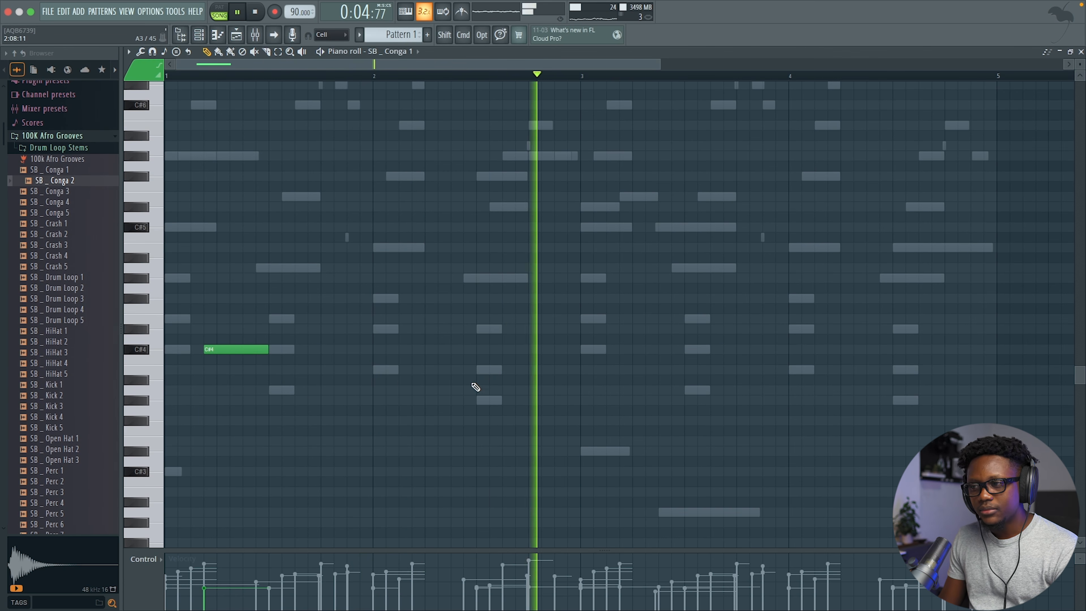
pyautogui.press('space')
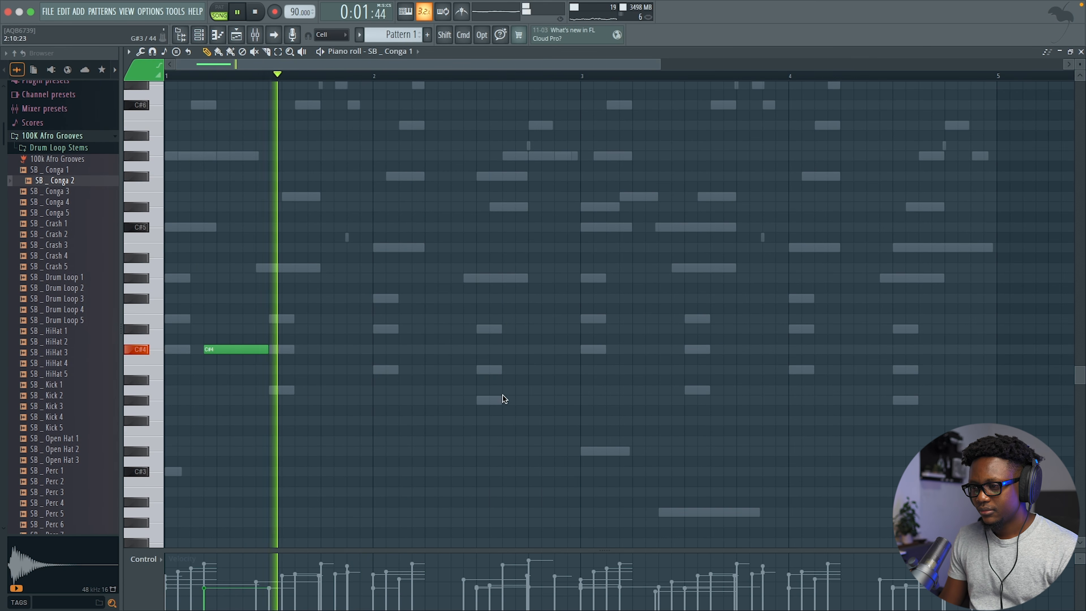
# Step: Add two short G#3 conga notes later in bar 2
pyautogui.click(481, 403)
pyautogui.moveTo(515, 401); pyautogui.dragTo(537, 401)
pyautogui.press('space')
pyautogui.click(517, 402)
pyautogui.moveTo(541, 404); pyautogui.dragTo(519, 399)
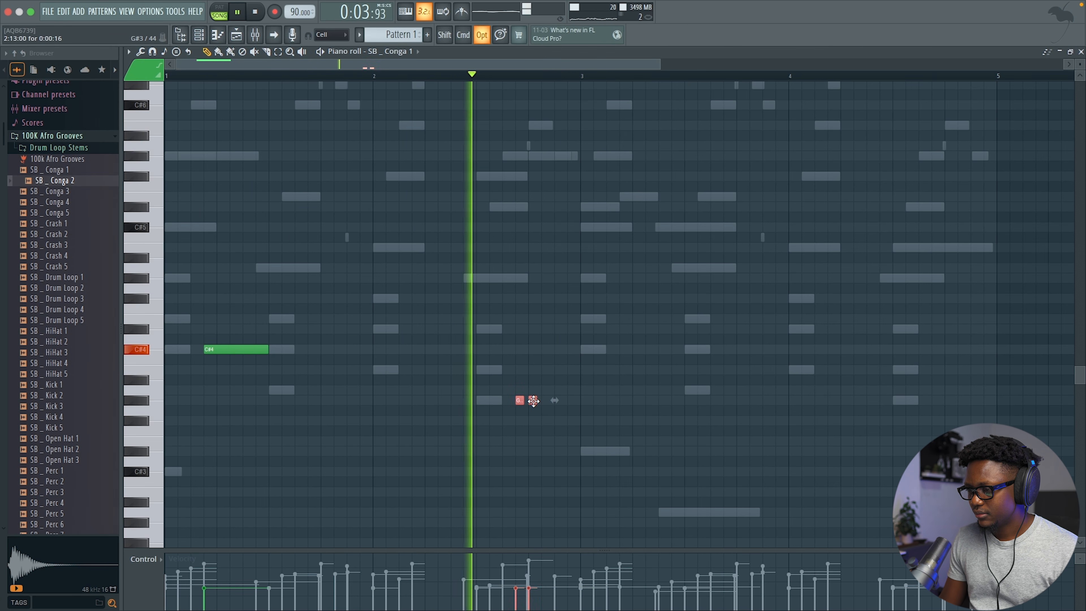
pyautogui.press('space')
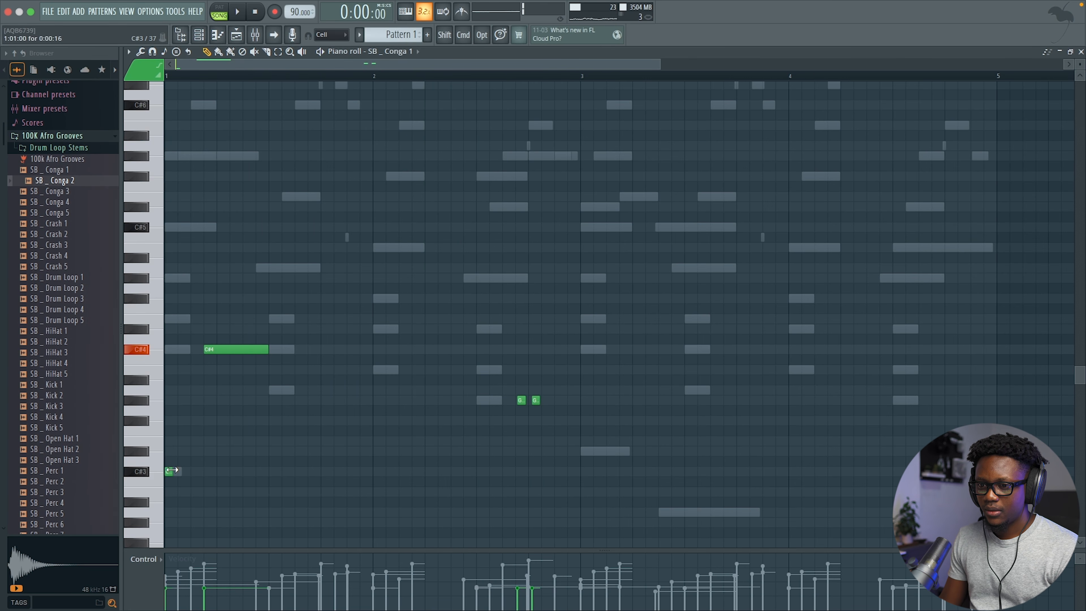
pyautogui.press('space')
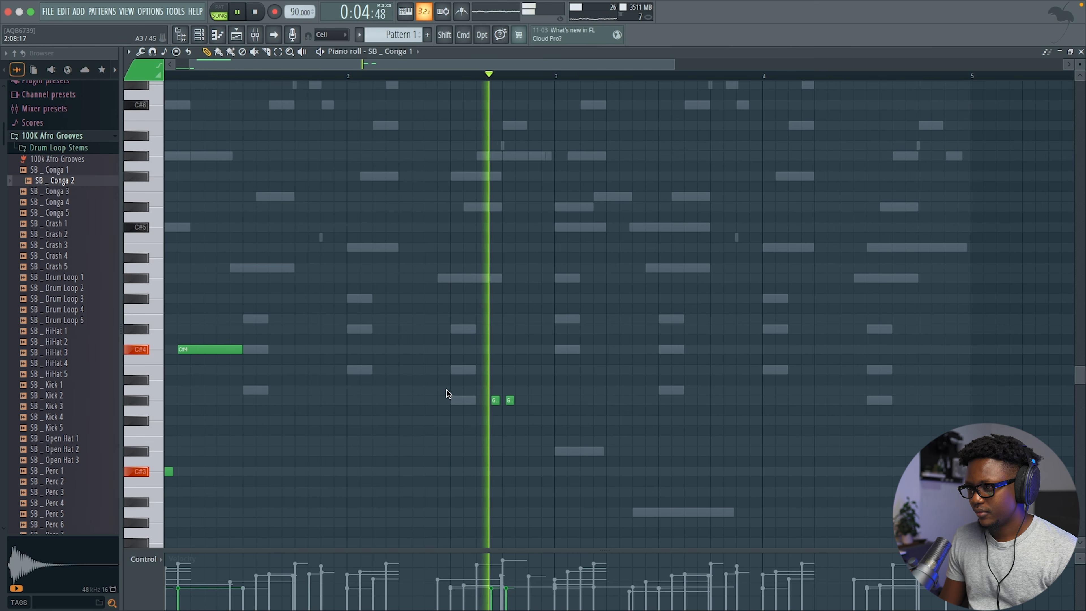
# Step: Add another G note and shift the selected G notes up an octave
pyautogui.click(532, 401)
pyautogui.hscroll(-2, 558, 414)
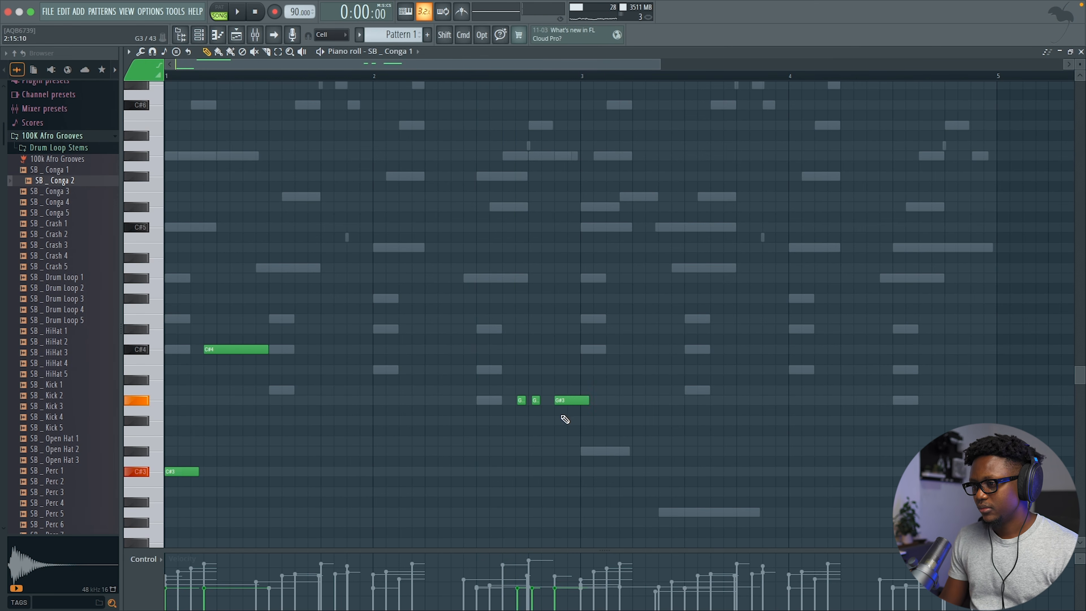
pyautogui.moveTo(575, 409); pyautogui.dragTo(566, 388)
pyautogui.press('space')
pyautogui.press('super+Up')
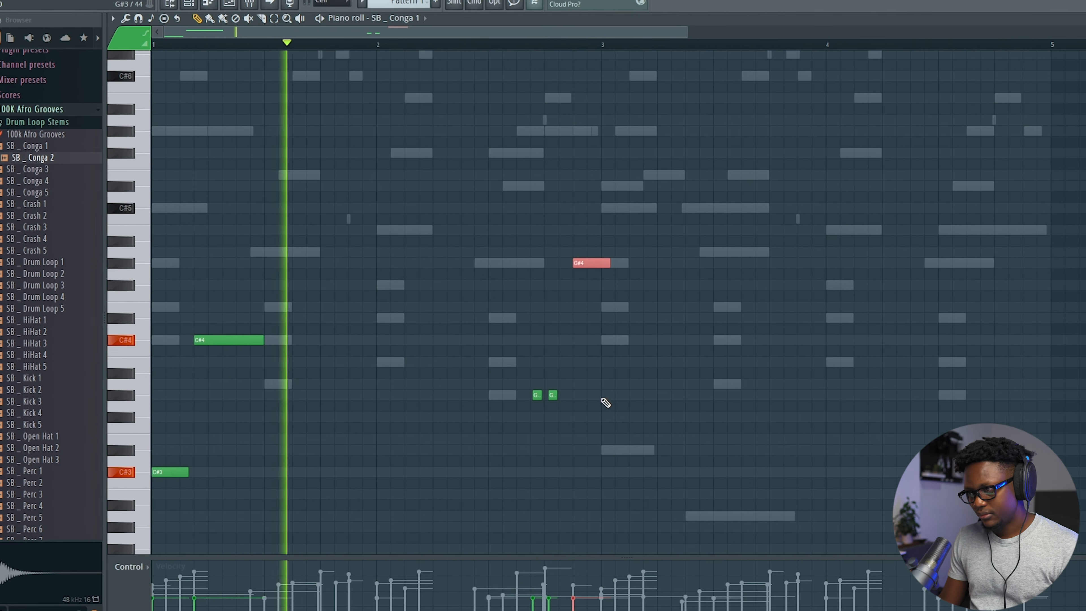
pyautogui.press('super+Down')
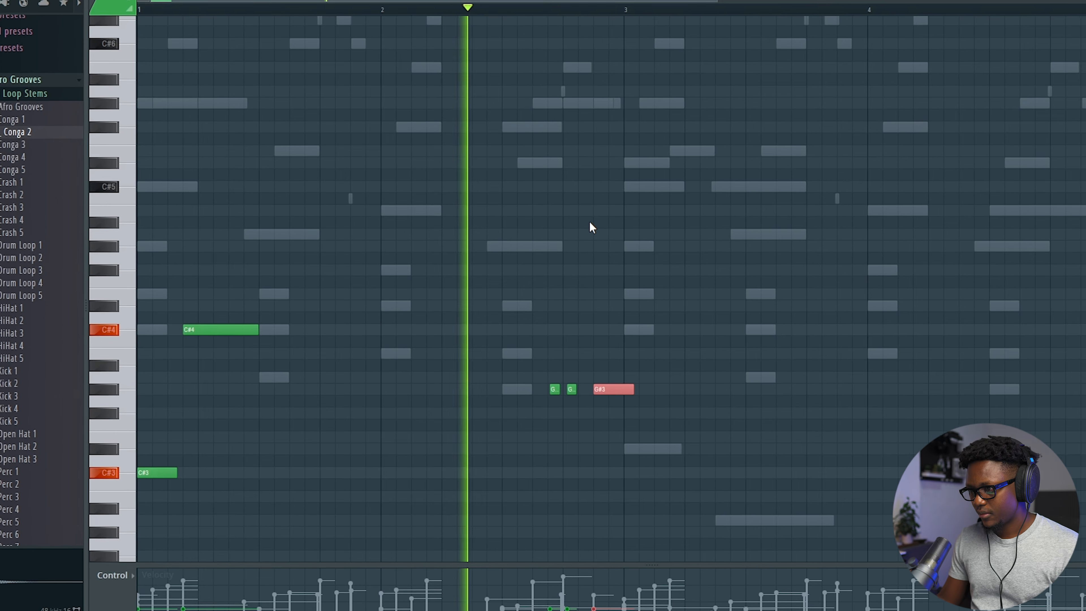
pyautogui.press('super+Up')
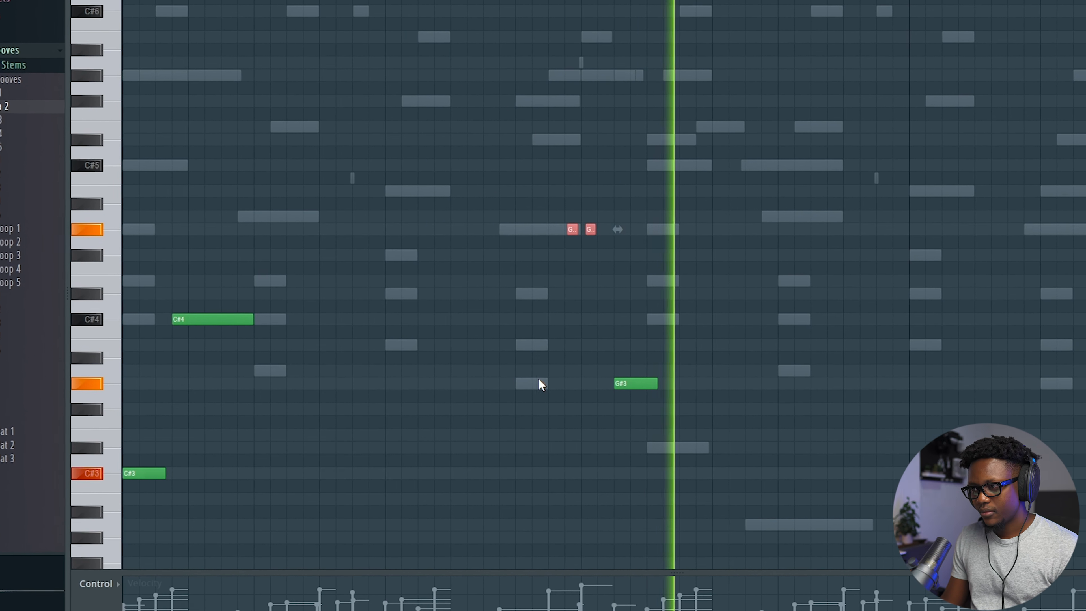
# Step: Shorten the G#3 note to end at the bar line and select all notes
pyautogui.moveTo(668, 383); pyautogui.dragTo(658, 383)
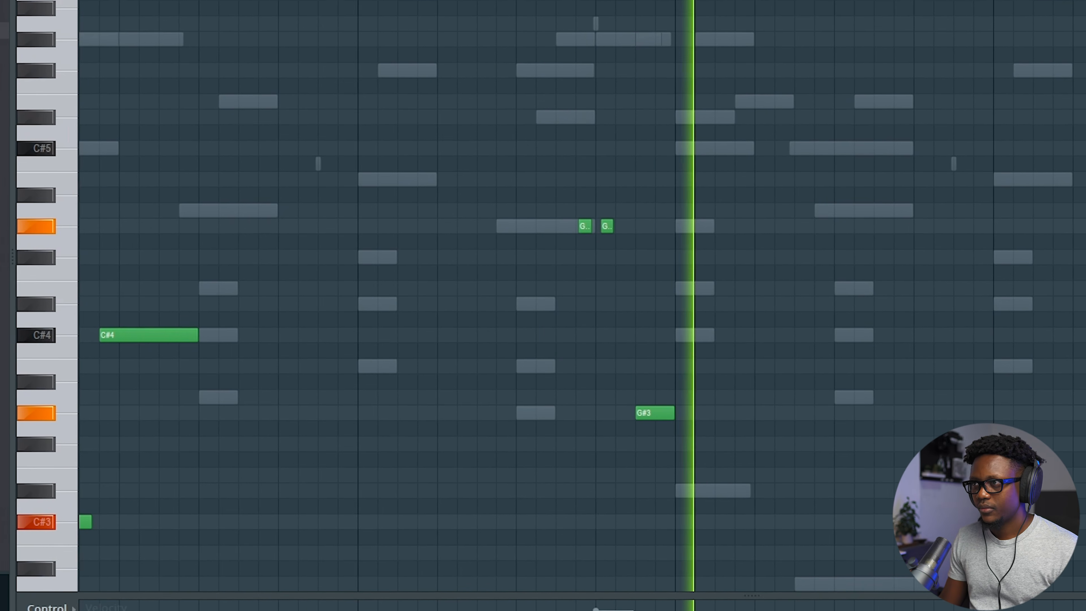
pyautogui.press('space')
pyautogui.hotkey('ctrl', 'a')
# Step: Duplicate the selected notes into the next bars and add a high note in bar 4
pyautogui.press('super+b')
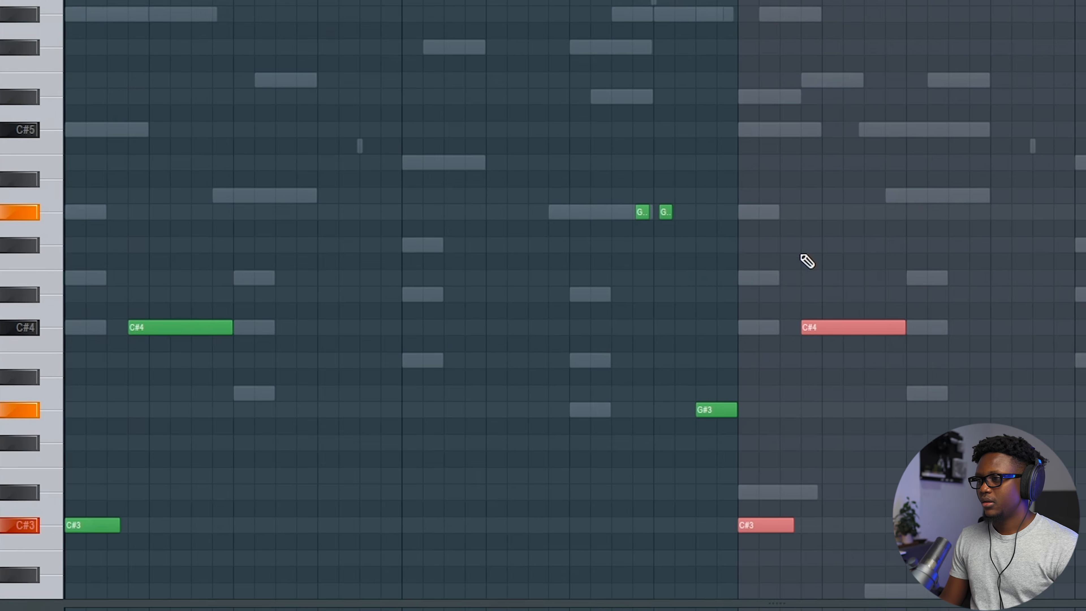
pyautogui.click(815, 186)
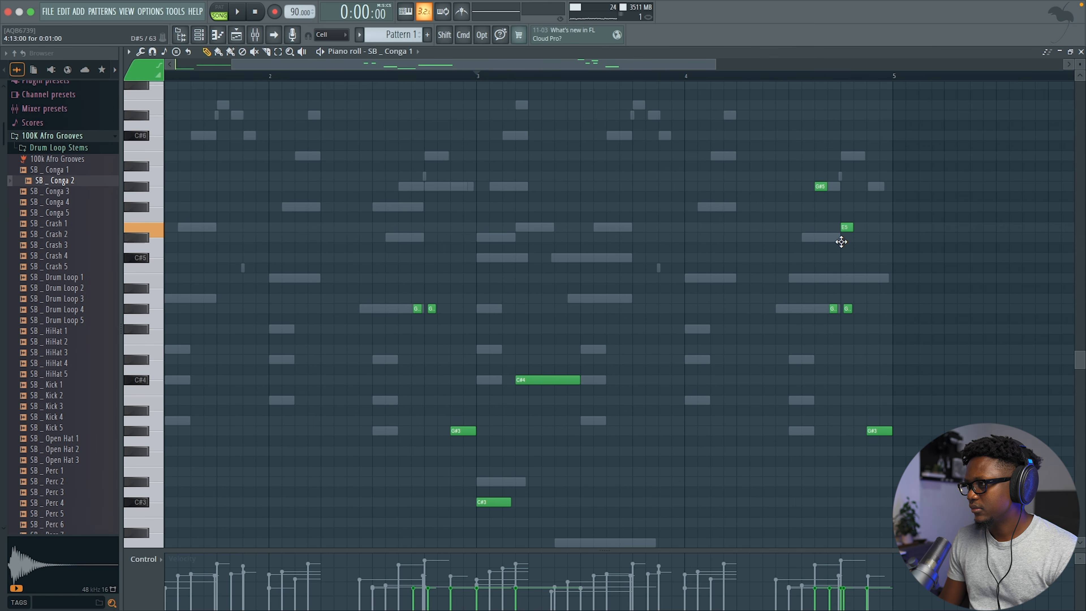
pyautogui.click(788, 85)
pyautogui.press('space')
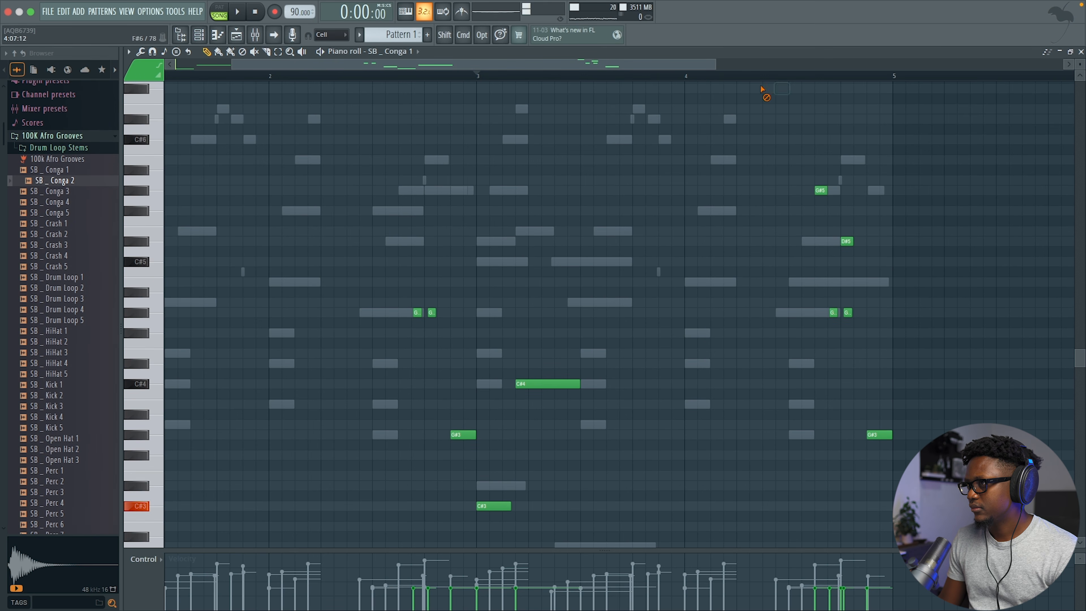
pyautogui.press('space')
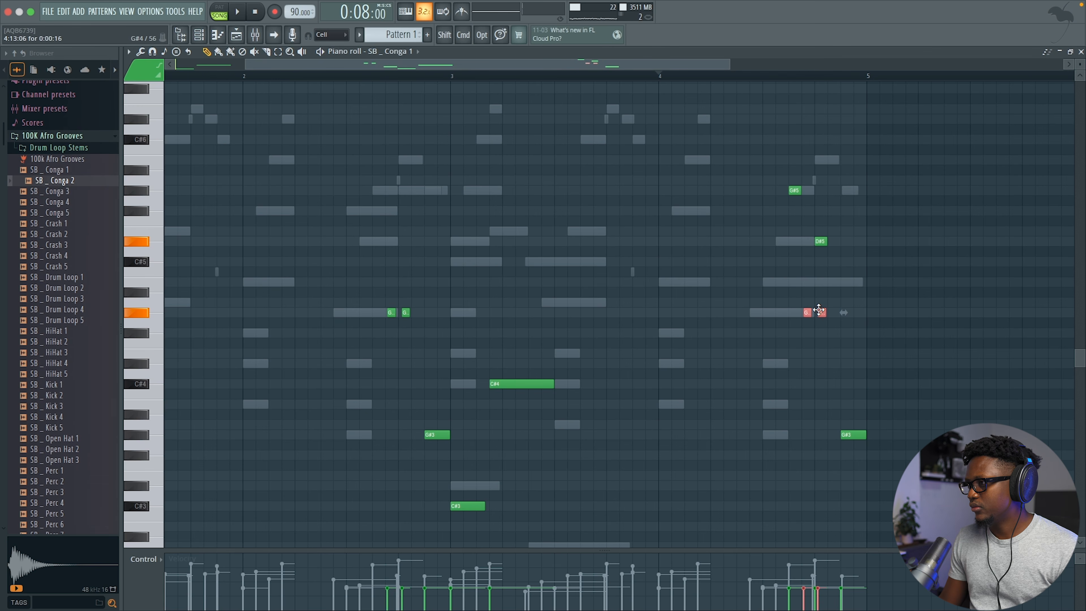
pyautogui.press('space')
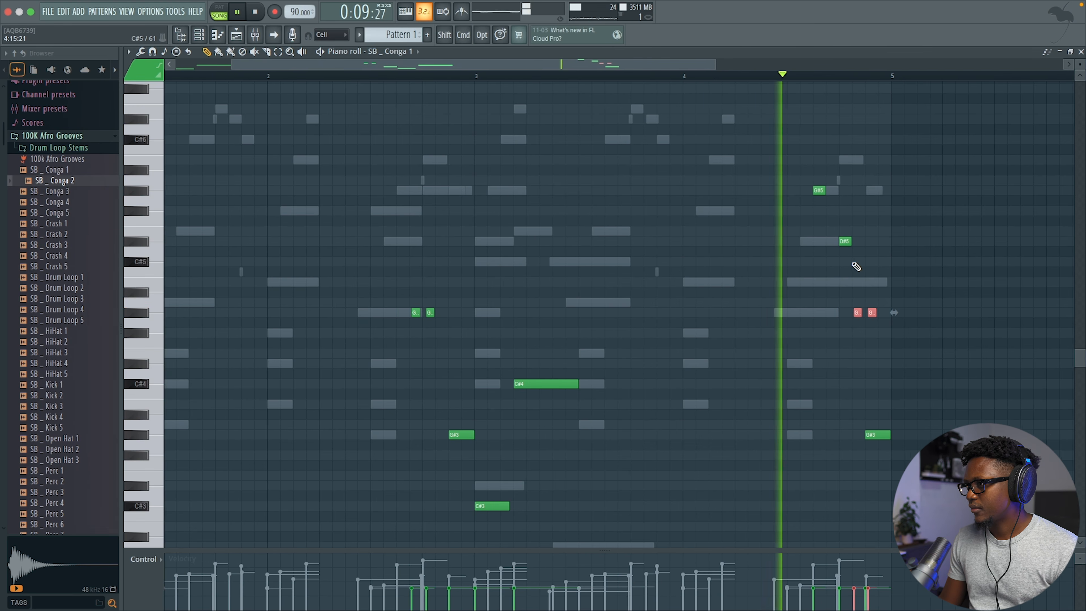
pyautogui.press('space')
# Step: Move the D#5 note one step left and raise the last G#3 note to B3
pyautogui.moveTo(846, 242); pyautogui.dragTo(835, 244)
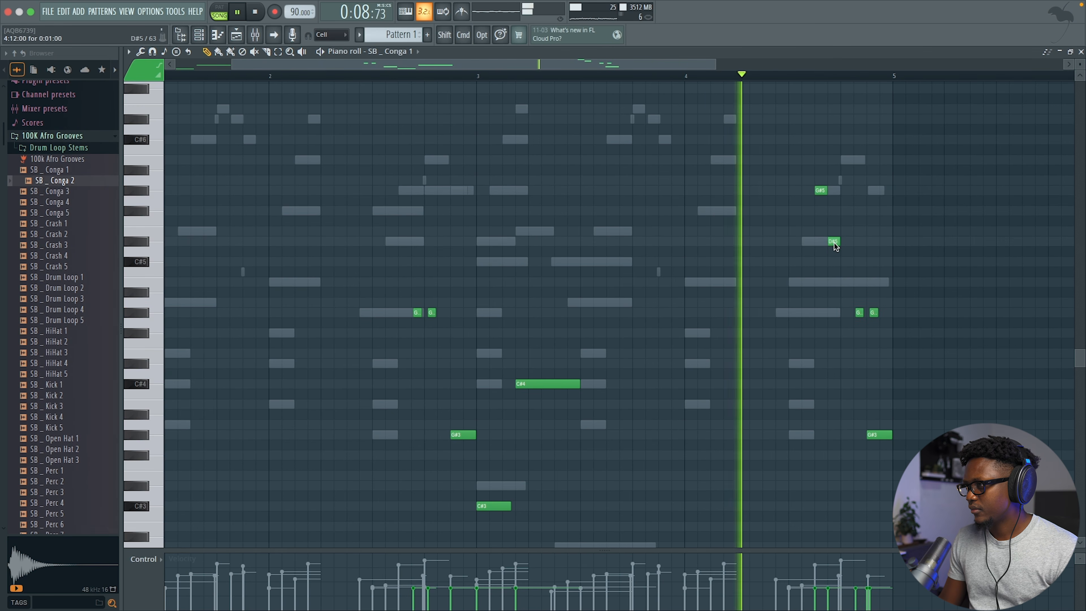
pyautogui.hscroll(-3, 868, 271)
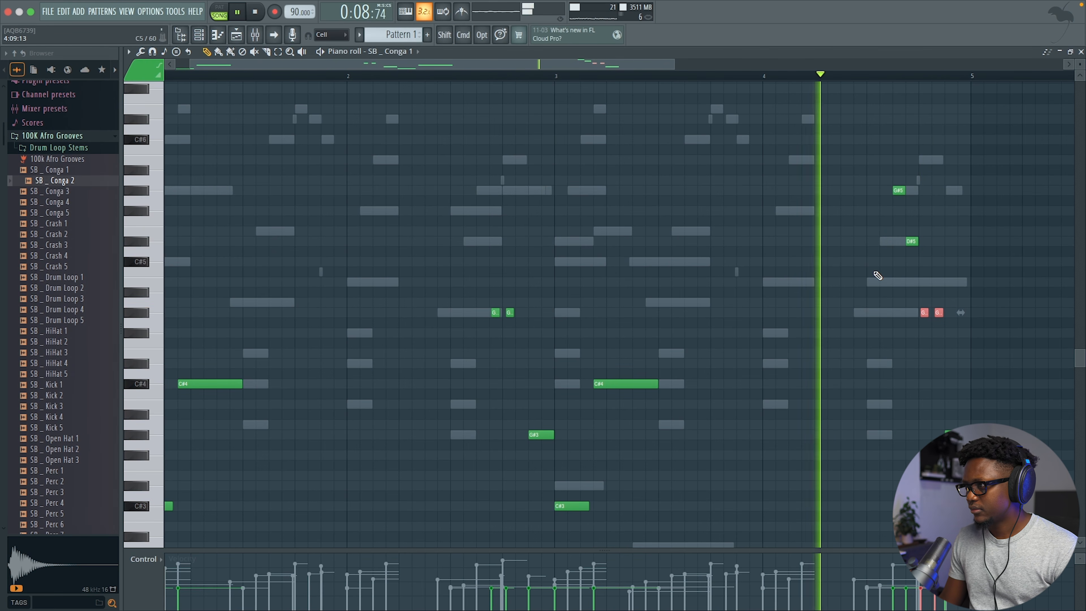
pyautogui.hscroll(4, 876, 276)
pyautogui.scroll(6, 875, 278)
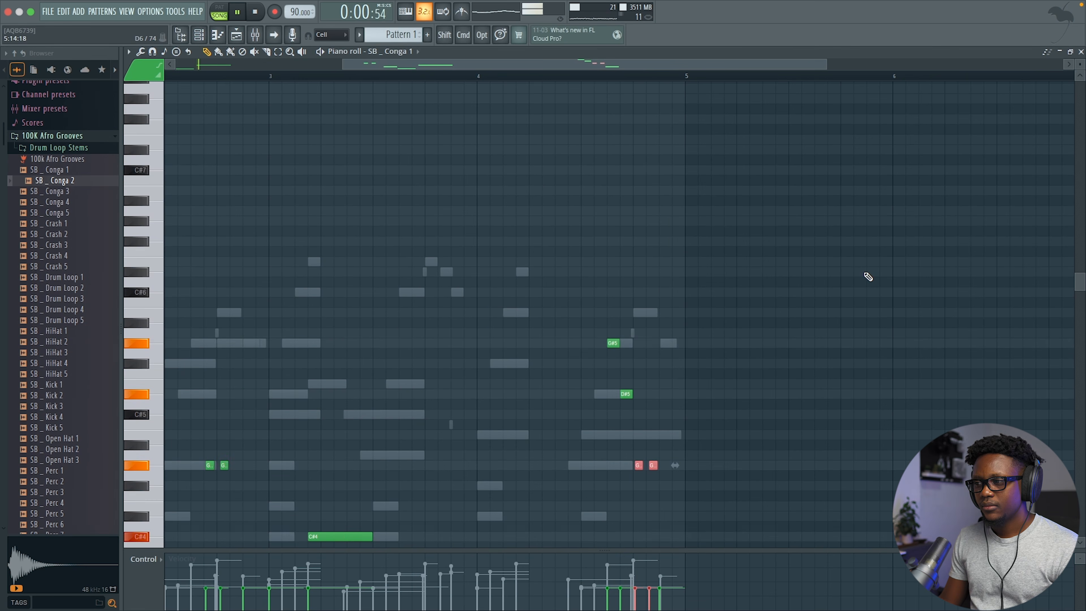
pyautogui.scroll(-6, 874, 278)
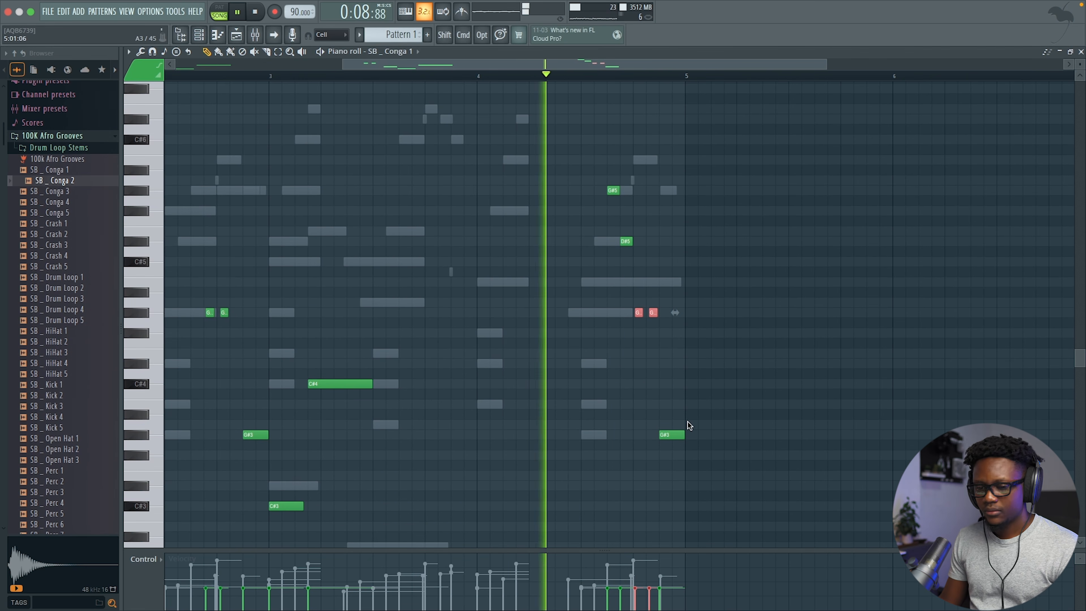
pyautogui.scroll(2, 689, 417)
pyautogui.hscroll(-2, 689, 417)
pyautogui.press('space')
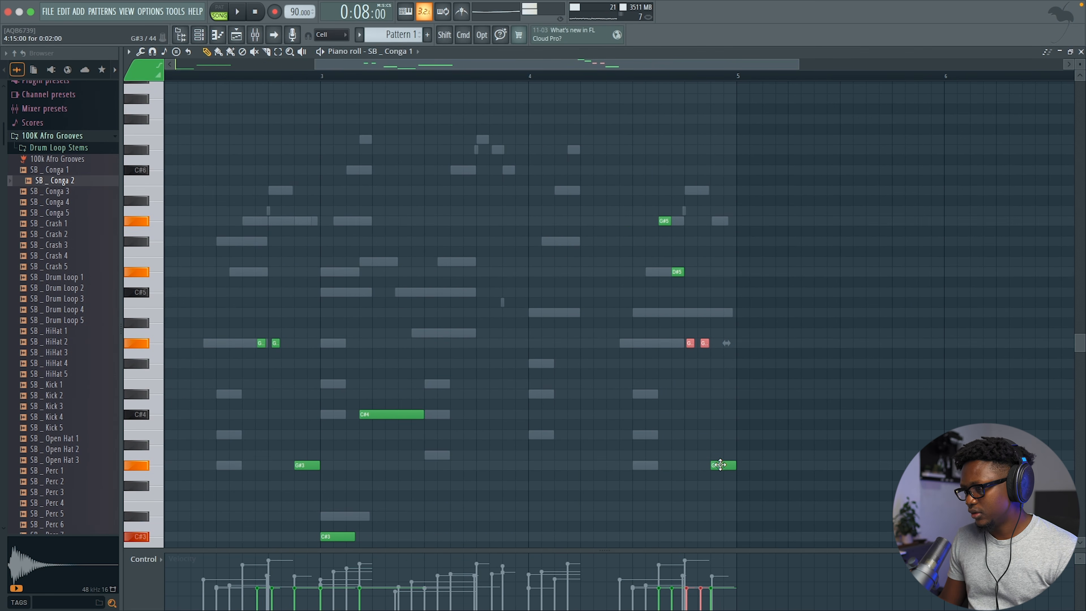
pyautogui.moveTo(720, 465); pyautogui.dragTo(720, 434)
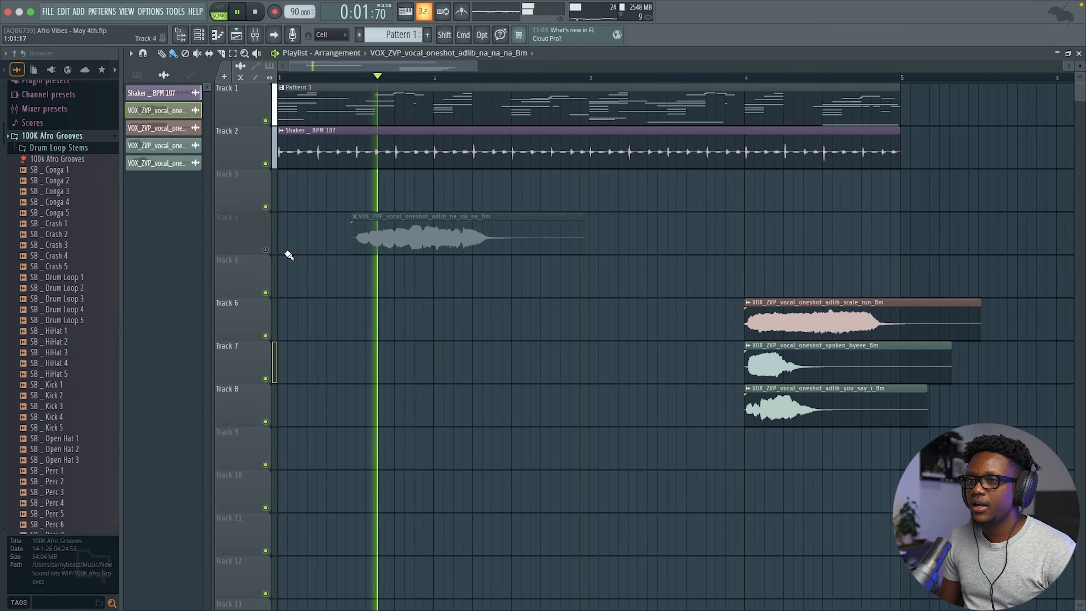
# Step: Unmute Track 4, move scale_run earlier, and duplicate the Track 1–2 clips after bar 5
pyautogui.click(274, 252)
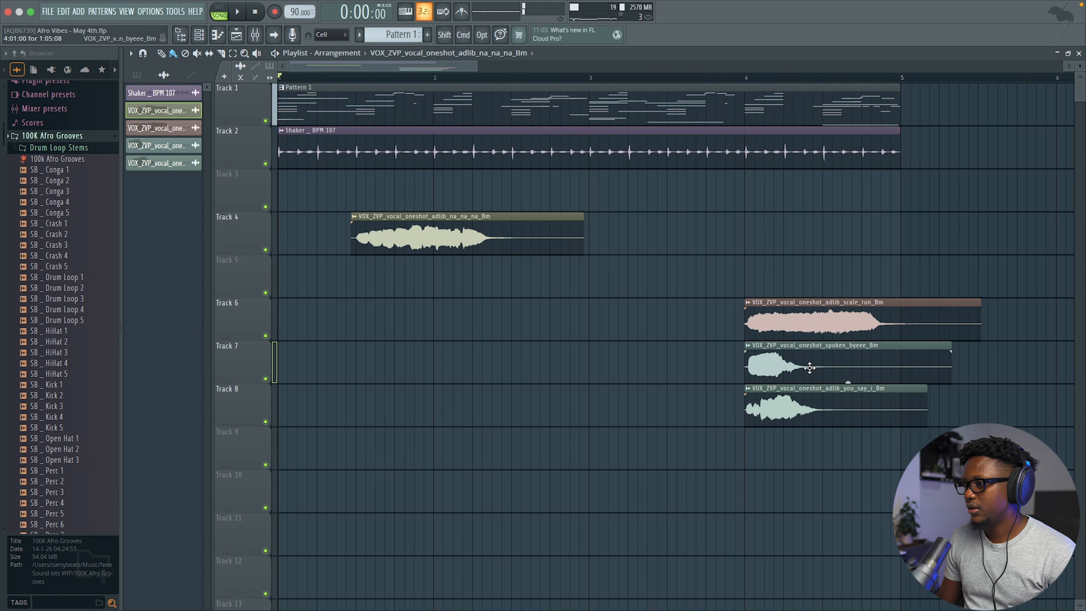
pyautogui.moveTo(802, 325); pyautogui.dragTo(669, 320)
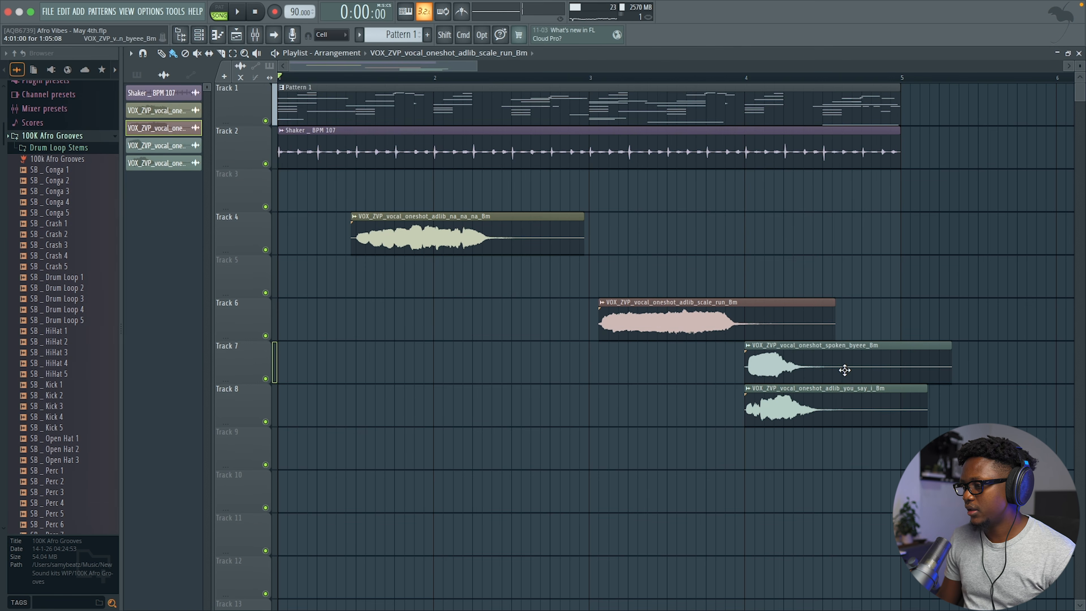
pyautogui.moveTo(887, 208); pyautogui.dragTo(478, 79)
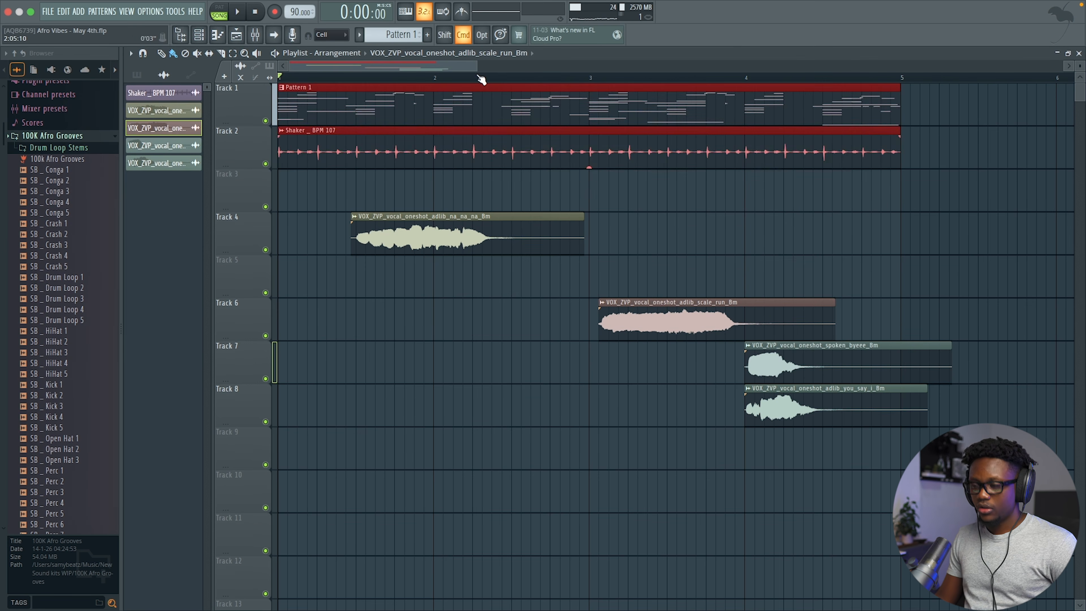
pyautogui.hotkey('ctrl', 'b')
# Step: Nudge the Track 4 vocal clip later and shift the Track 7 and 8 clips right
pyautogui.press('space')
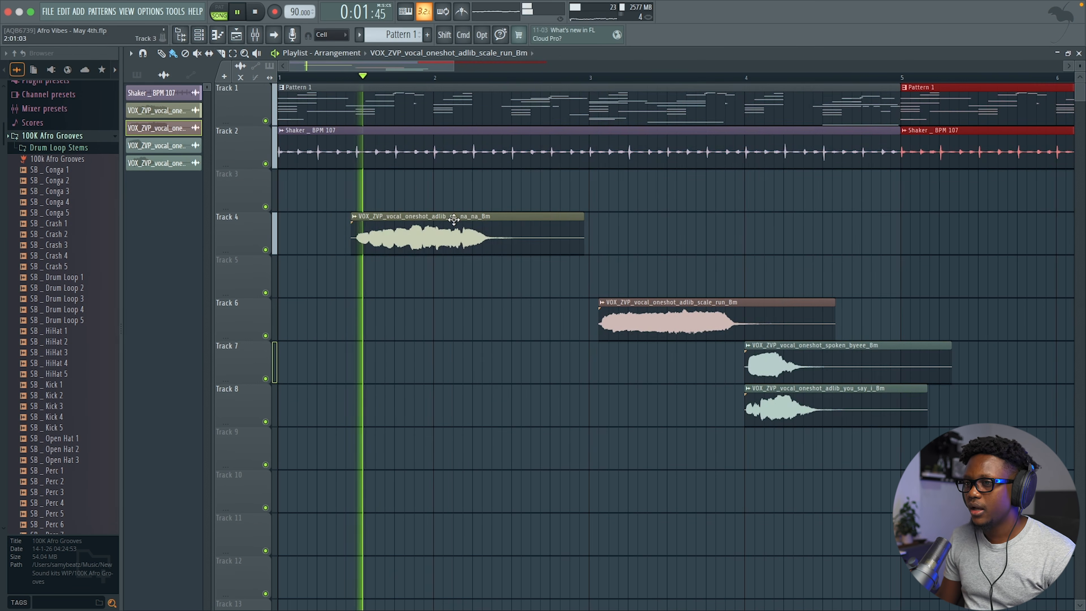
pyautogui.press('space')
pyautogui.moveTo(388, 237); pyautogui.dragTo(398, 237)
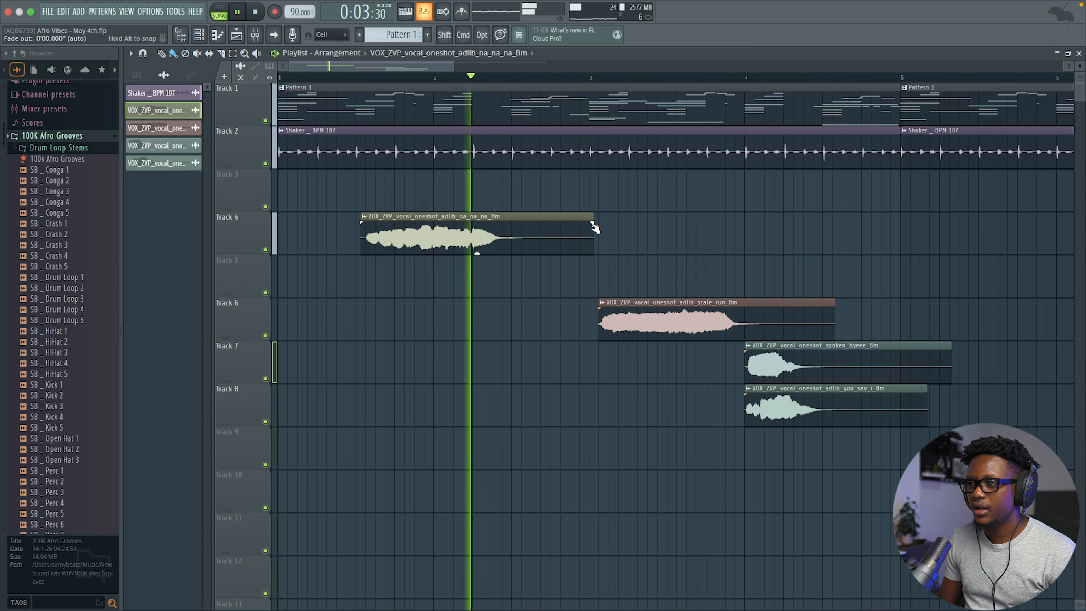
pyautogui.hscroll(1, 593, 229)
pyautogui.press('space')
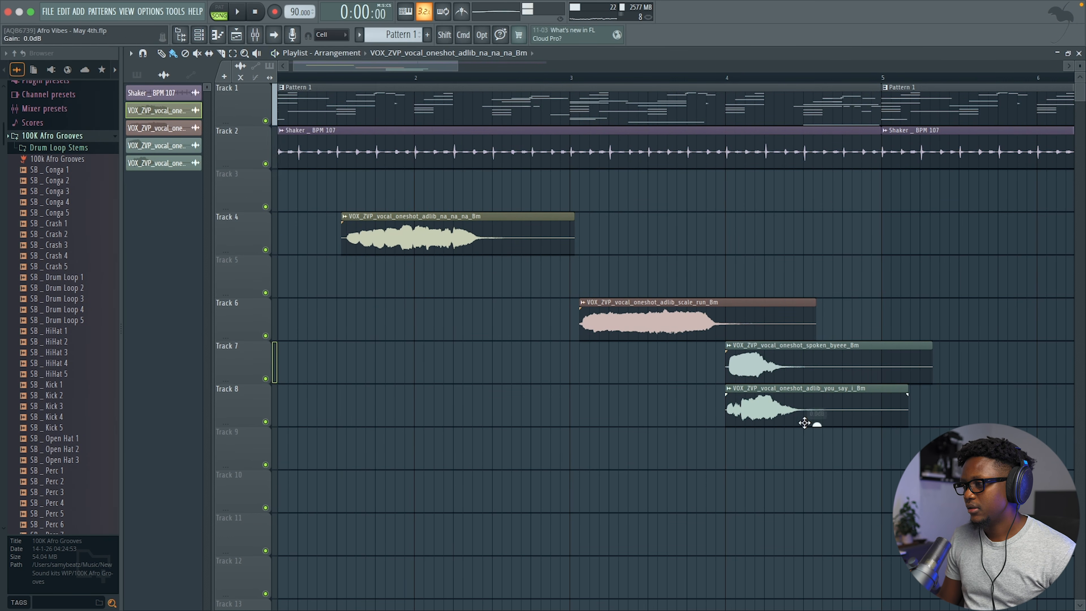
pyautogui.moveTo(825, 443); pyautogui.dragTo(944, 357)
# Step: Set the scale_run clip's time stretching to Auto and lower its volume
pyautogui.doubleClick(716, 329)
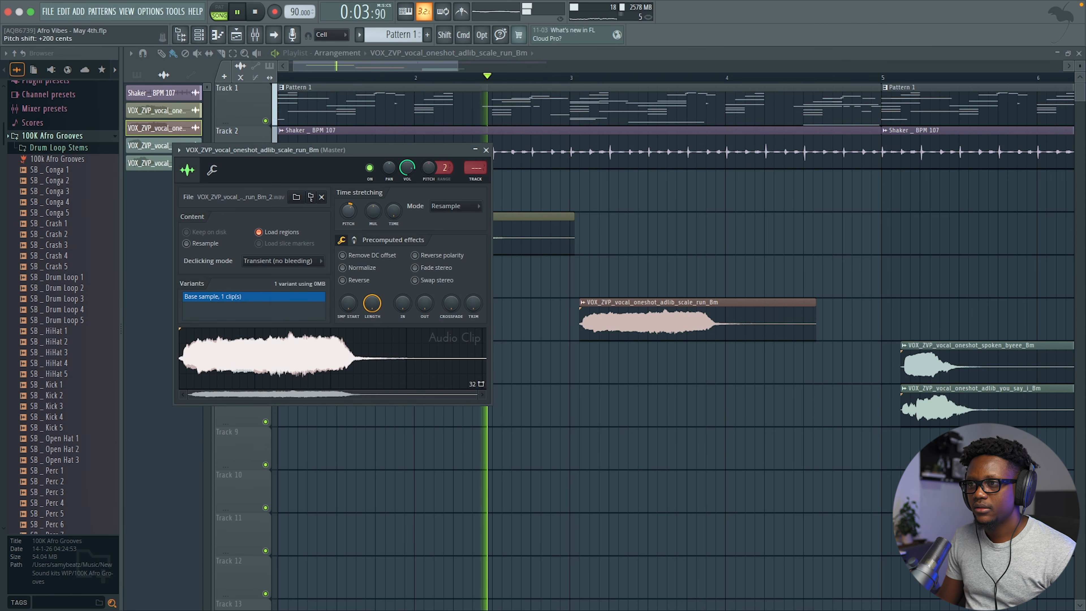
pyautogui.moveTo(407, 168); pyautogui.dragTo(407, 201)
pyautogui.press('space')
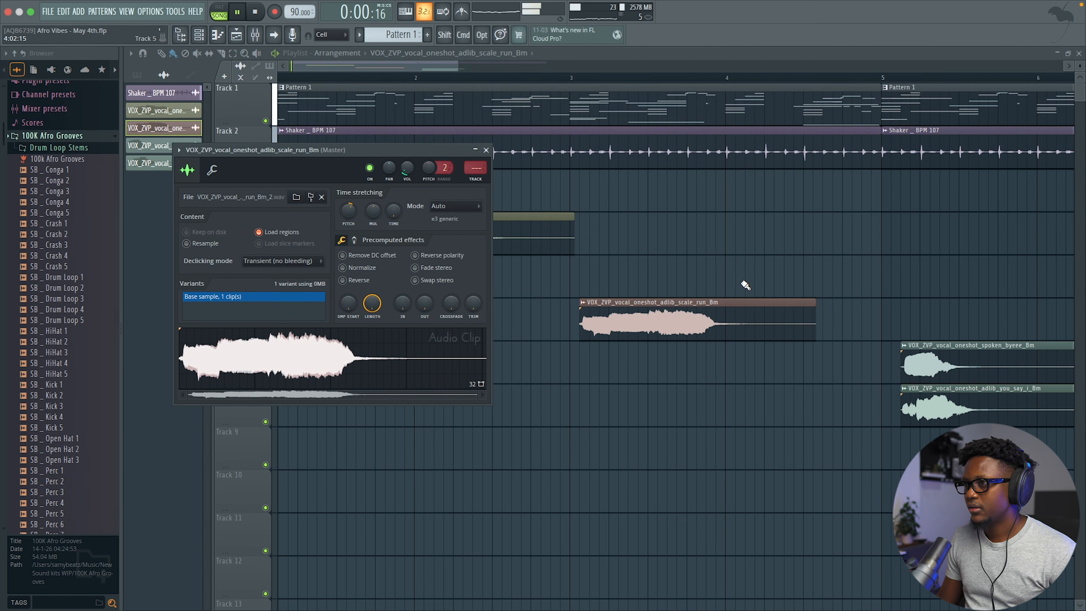
# Step: Move the scale_run clip up to Track 5, right after the Track 4 chop
pyautogui.moveTo(458, 67); pyautogui.dragTo(533, 67)
pyautogui.moveTo(513, 309); pyautogui.dragTo(549, 309)
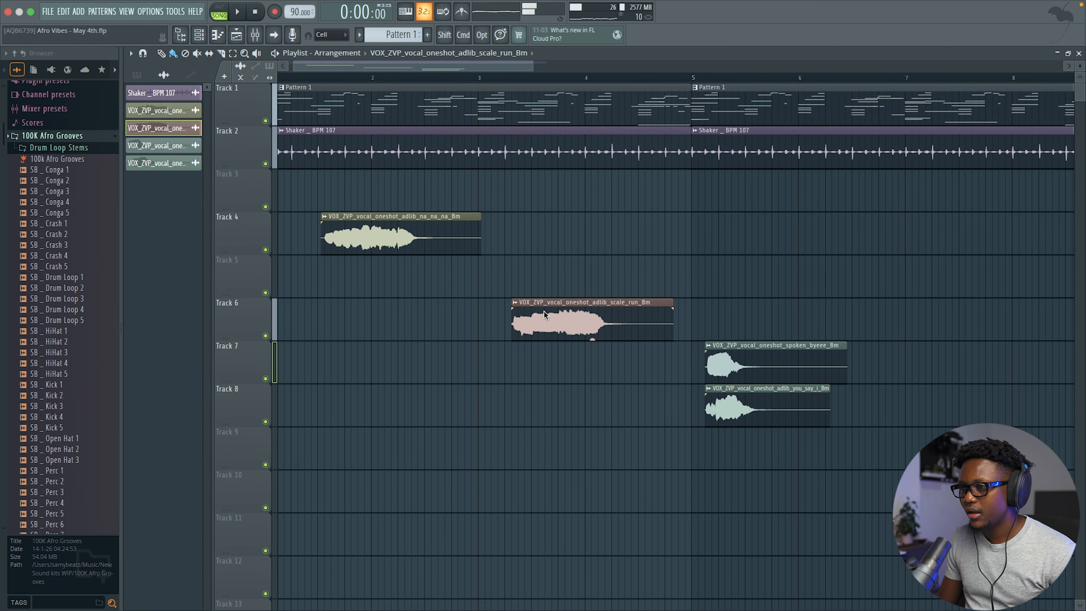
pyautogui.press('space')
pyautogui.moveTo(544, 313); pyautogui.dragTo(539, 312)
pyautogui.press('space')
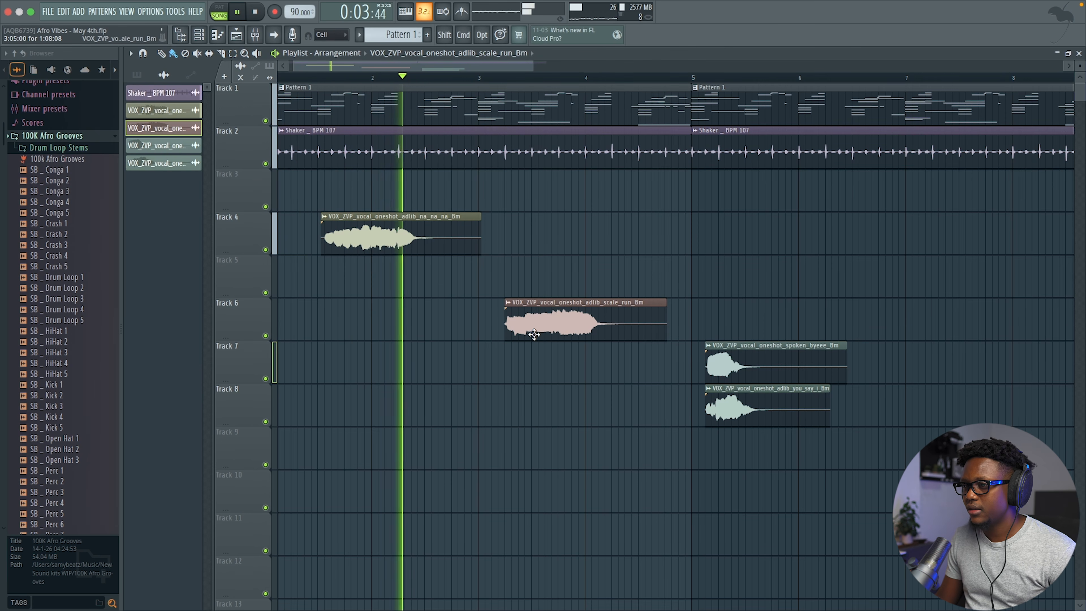
pyautogui.moveTo(534, 334); pyautogui.dragTo(536, 296)
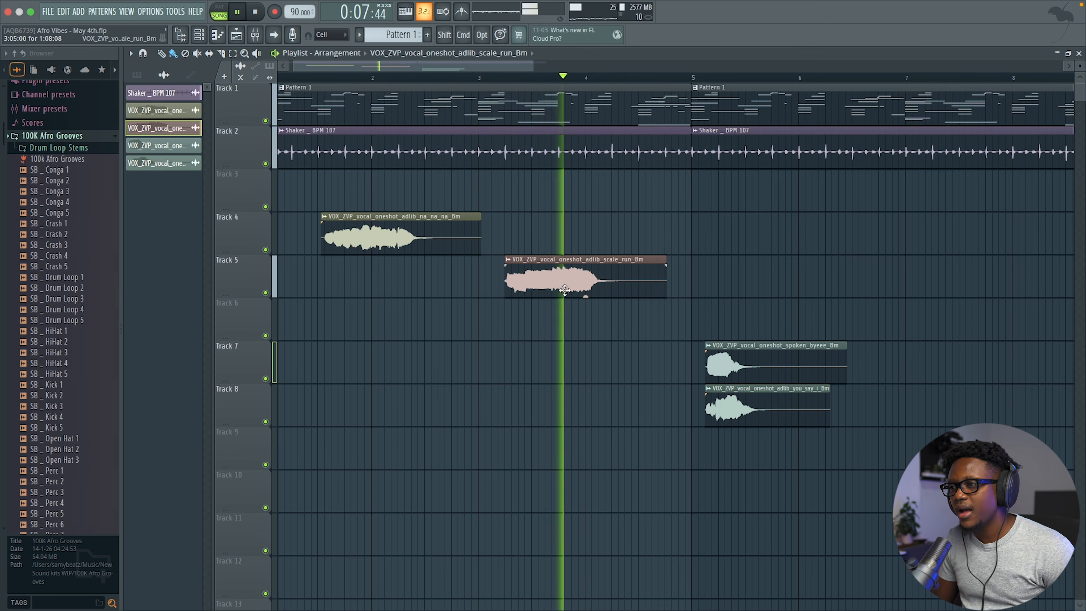
pyautogui.moveTo(530, 65); pyautogui.dragTo(592, 65)
pyautogui.press('space')
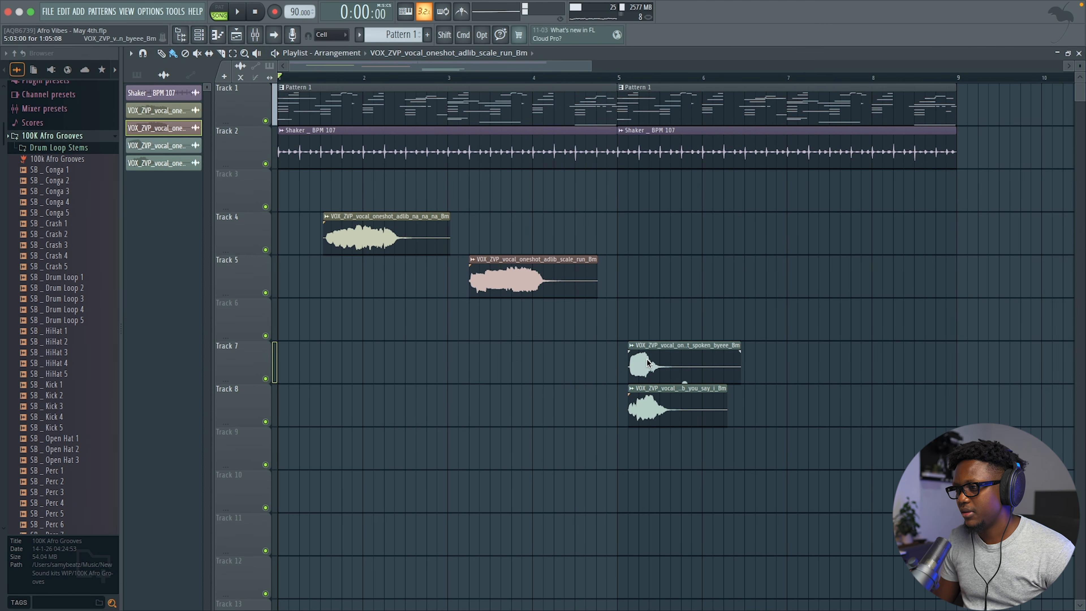
# Step: Reverse the spoken_byeee chop and move it up to Track 4
pyautogui.doubleClick(648, 363)
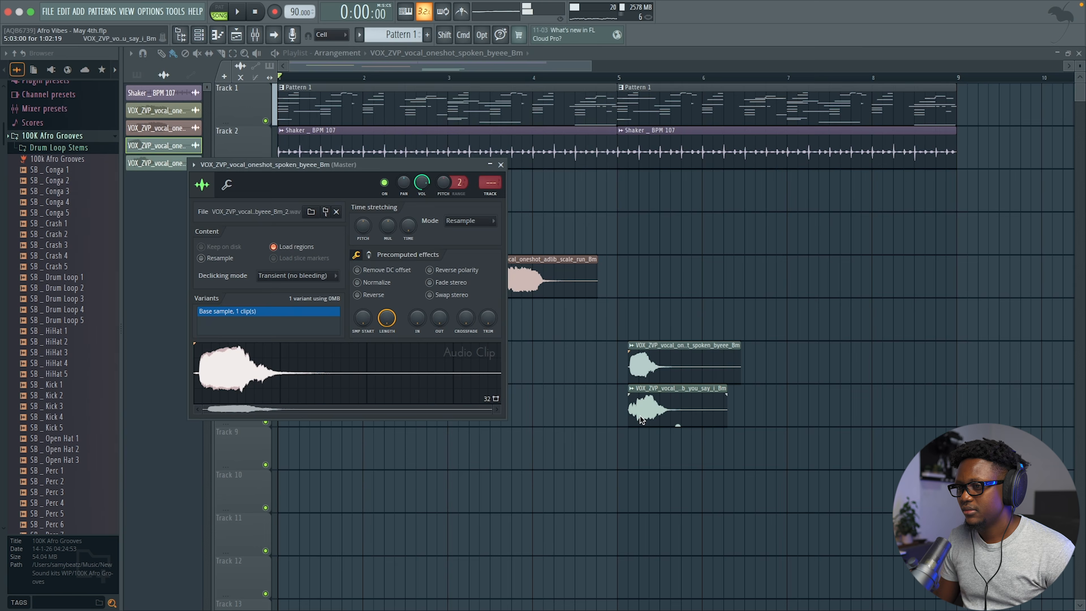
pyautogui.doubleClick(641, 419)
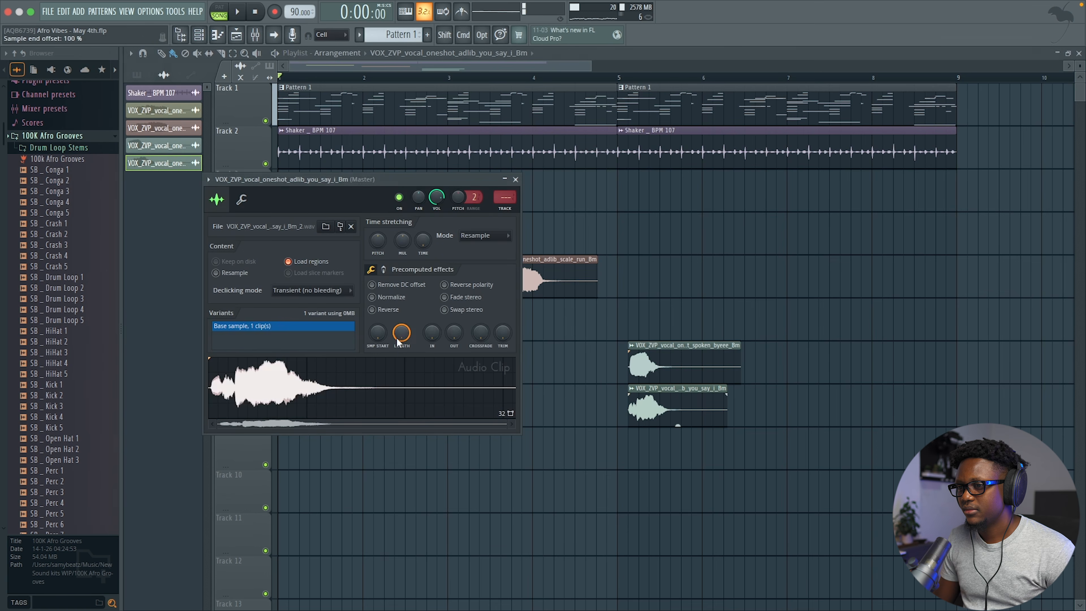
pyautogui.doubleClick(667, 343)
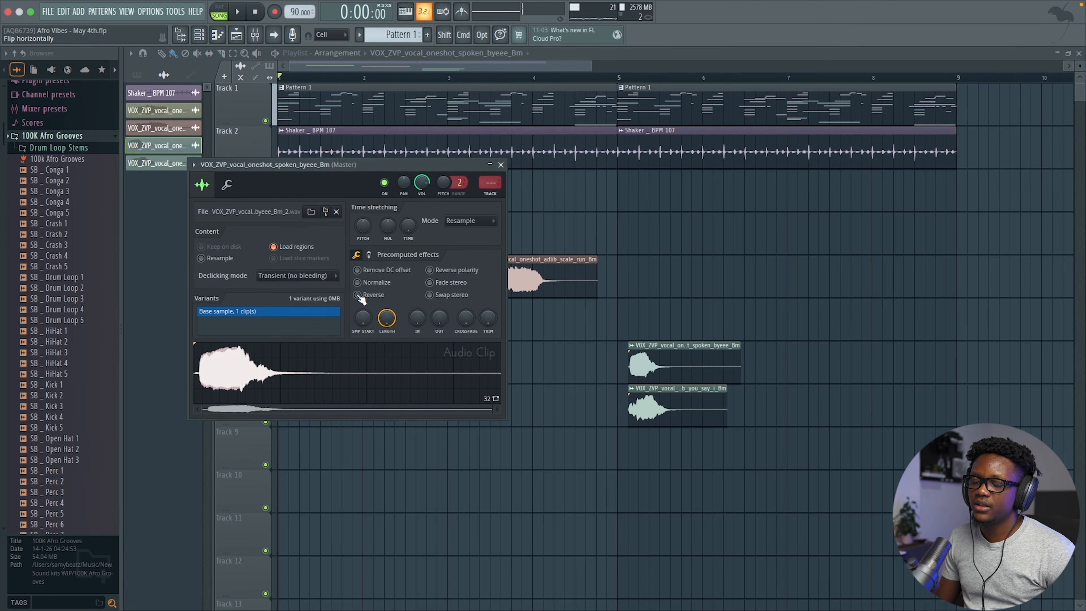
pyautogui.click(357, 295)
pyautogui.moveTo(680, 361); pyautogui.dragTo(548, 227)
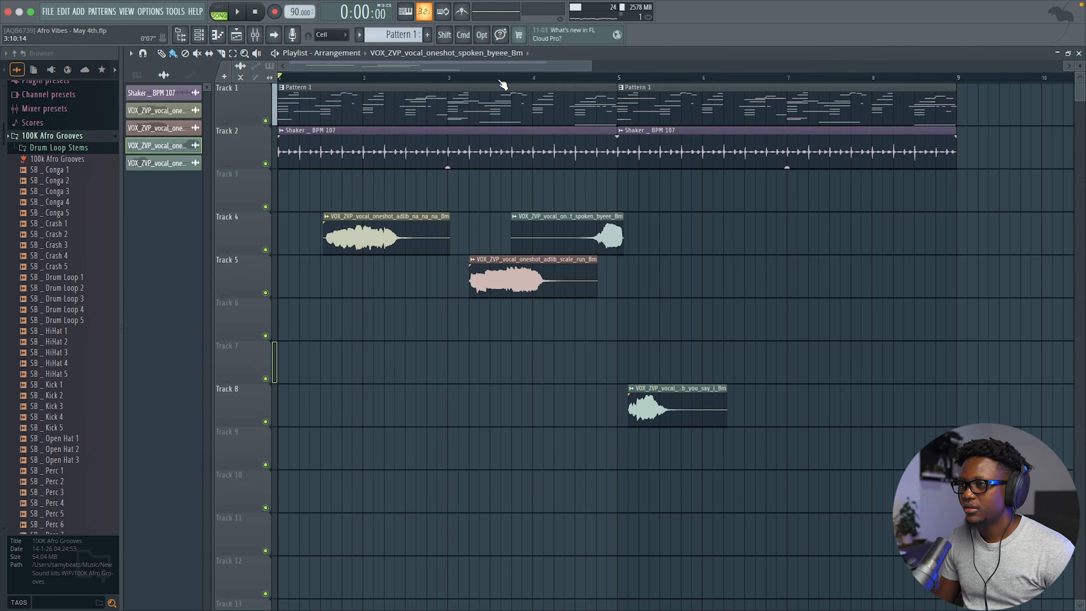
pyautogui.doubleClick(568, 231)
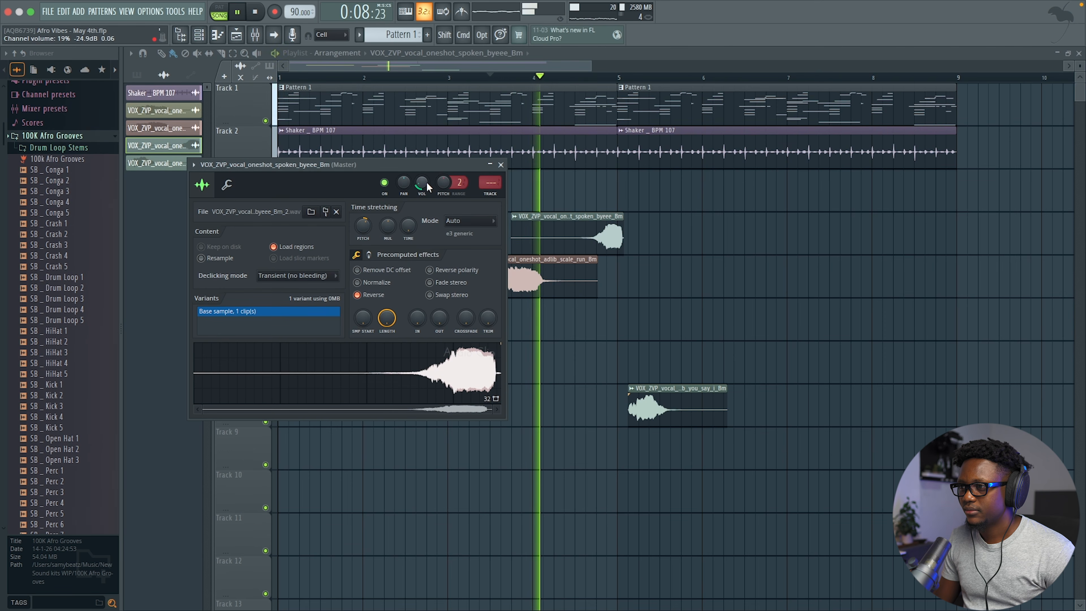
# Step: Push the you say I chop later on Track 8 and copy byeee near bar 6
pyautogui.moveTo(662, 400); pyautogui.dragTo(853, 400)
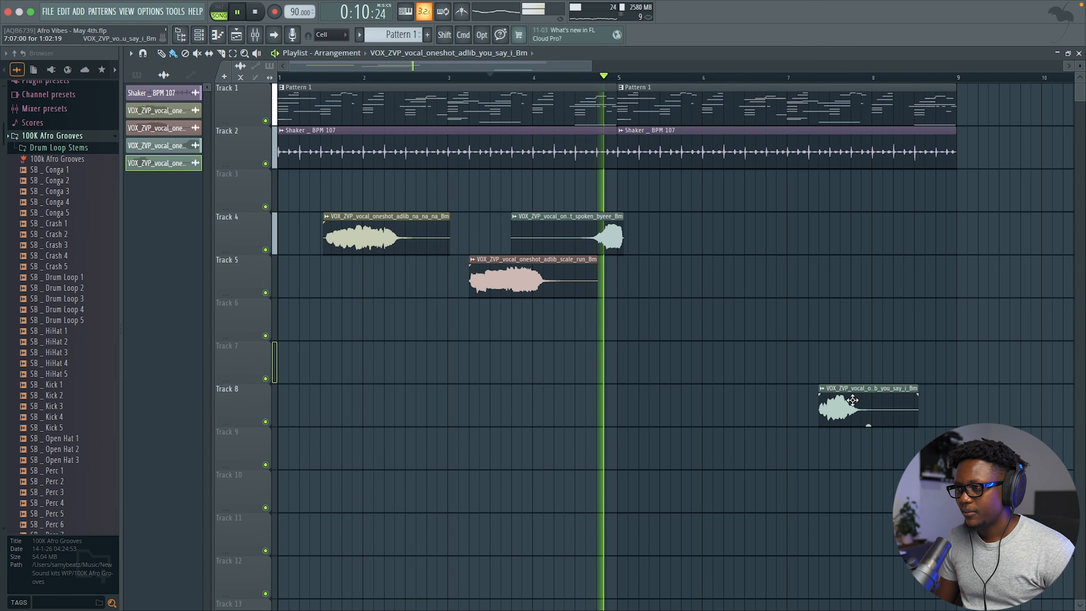
pyautogui.moveTo(596, 230); pyautogui.dragTo(762, 236)
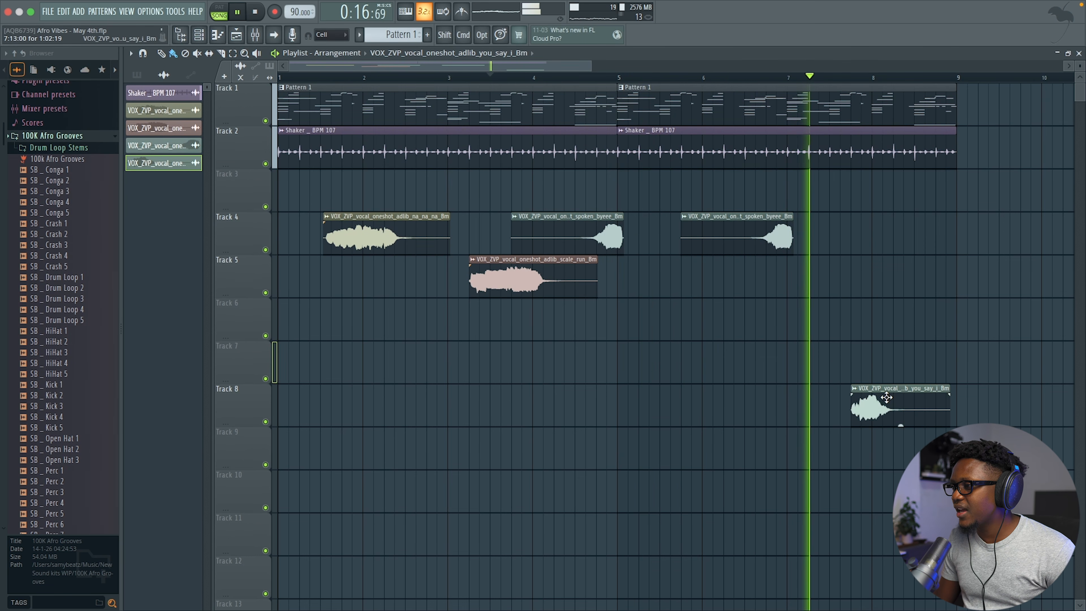
pyautogui.press('space')
pyautogui.press('space')
# Step: Raise the pitch of the 'you say I' chop and audition it from just before bar 6
pyautogui.click(670, 77)
pyautogui.doubleClick(861, 417)
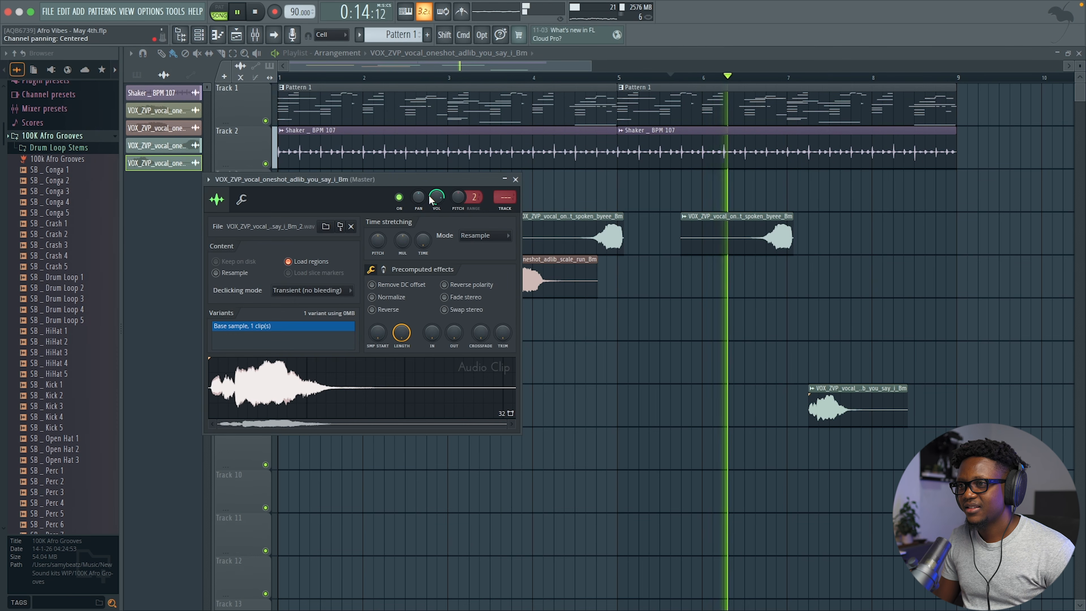
pyautogui.moveTo(381, 239); pyautogui.dragTo(382, 227)
pyautogui.press('space')
pyautogui.press('space')
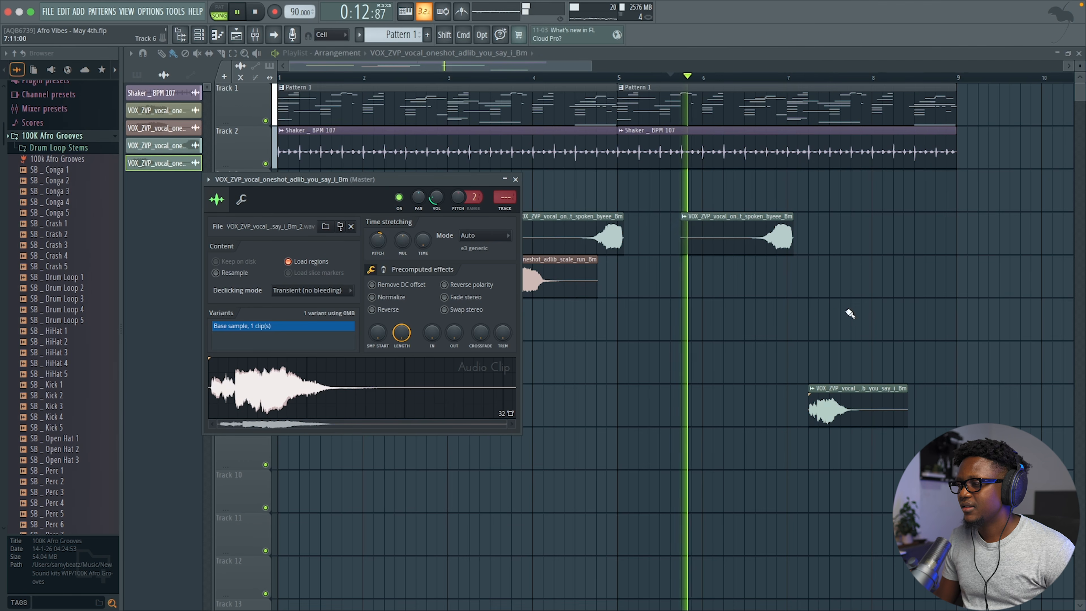
pyautogui.press('space')
# Step: Select both byeee chops on Track 4, audition from bar 4, and try 'you say I' slightly later
pyautogui.moveTo(834, 248); pyautogui.dragTo(604, 221)
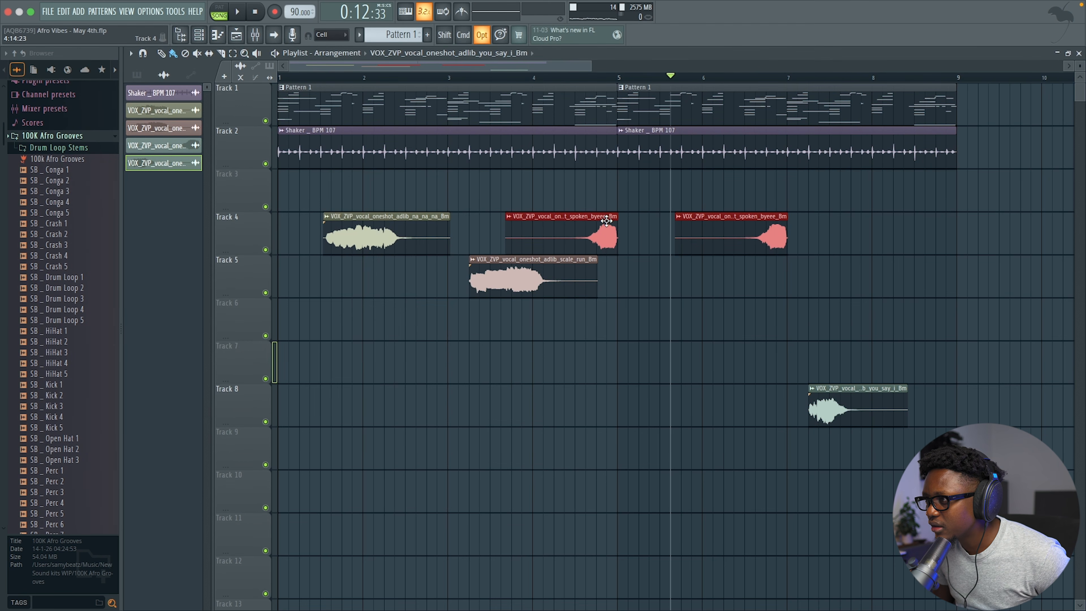
pyautogui.click(559, 78)
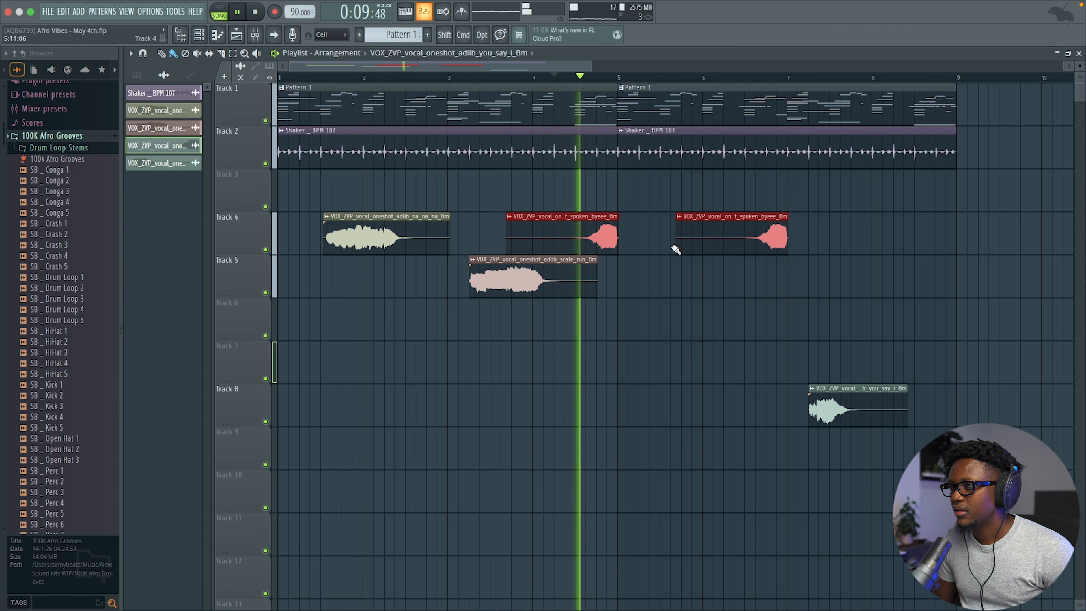
pyautogui.keyDown('super'); pyautogui.click(677, 284); pyautogui.keyUp('super')
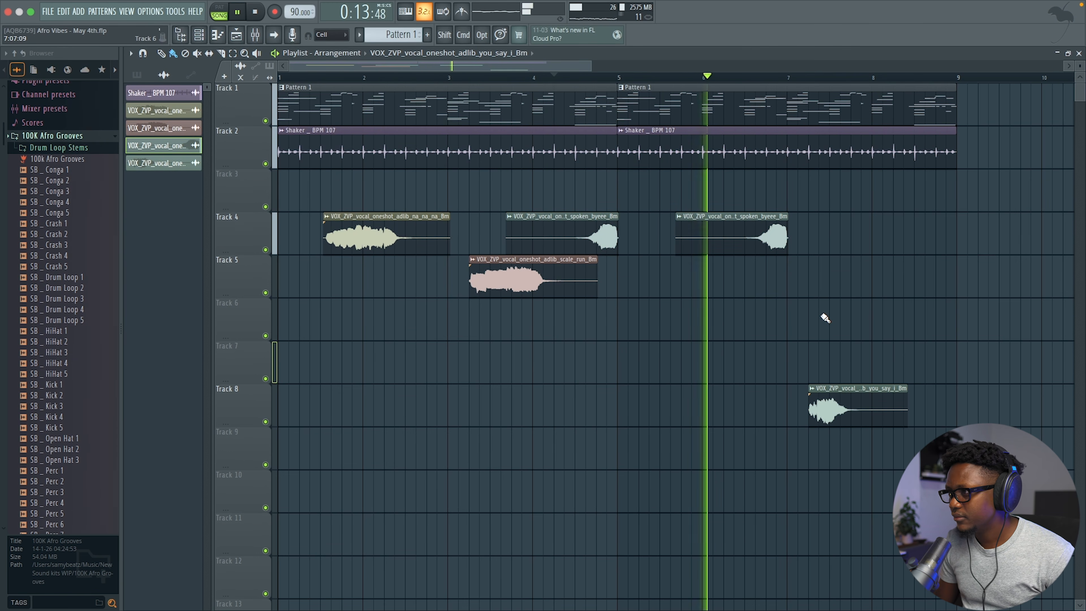
pyautogui.scroll(-1, 820, 313)
pyautogui.moveTo(839, 358)
pyautogui.mouseDown()
pyautogui.moveTo(871, 357)
pyautogui.moveTo(847, 359)
pyautogui.mouseUp()
pyautogui.press('space')
pyautogui.press('space')
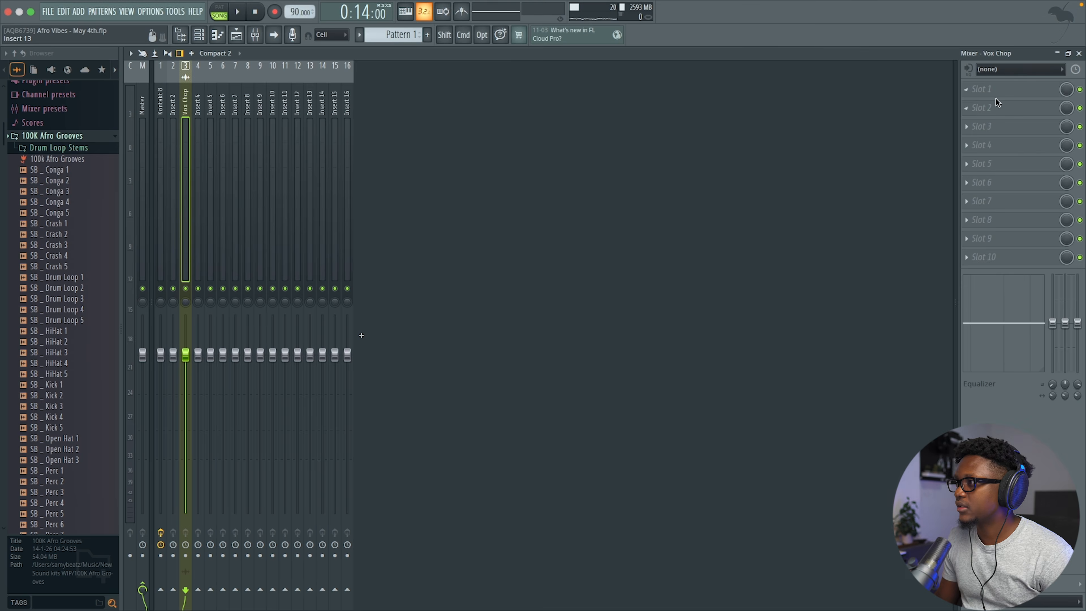
# Step: Load ValhallaVintageVerb into the first Vox Chop slot with its mix at 22%
pyautogui.click(997, 92)
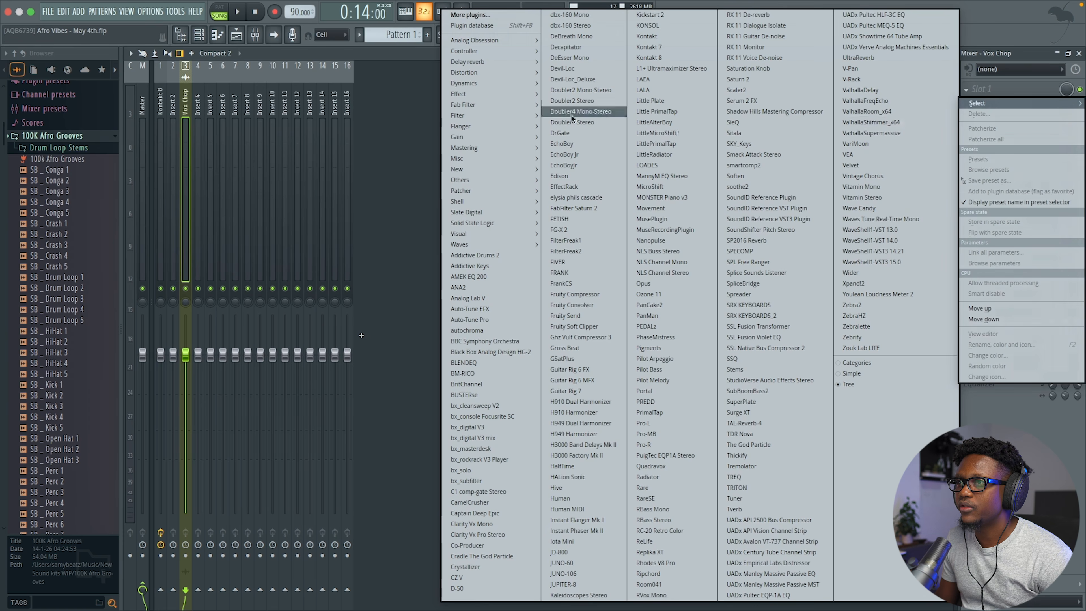
pyautogui.moveTo(468, 62)
pyautogui.click(404, 138)
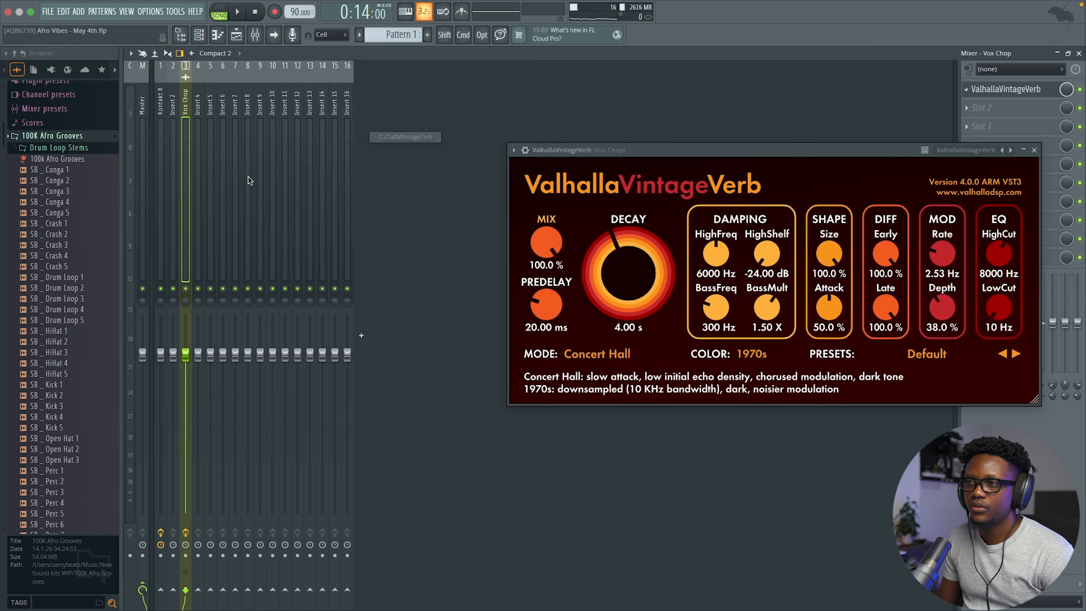
pyautogui.moveTo(555, 241); pyautogui.dragTo(570, 327)
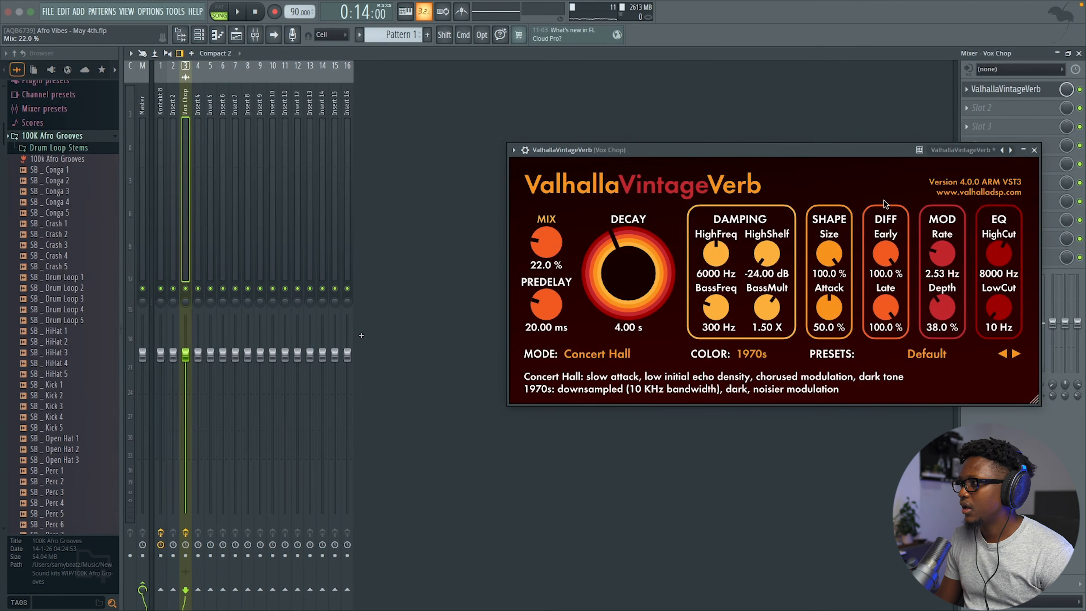
# Step: Add Fruity Delay 3 in the second Vox Chop slot after the reverb
pyautogui.click(1000, 107)
pyautogui.moveTo(471, 62)
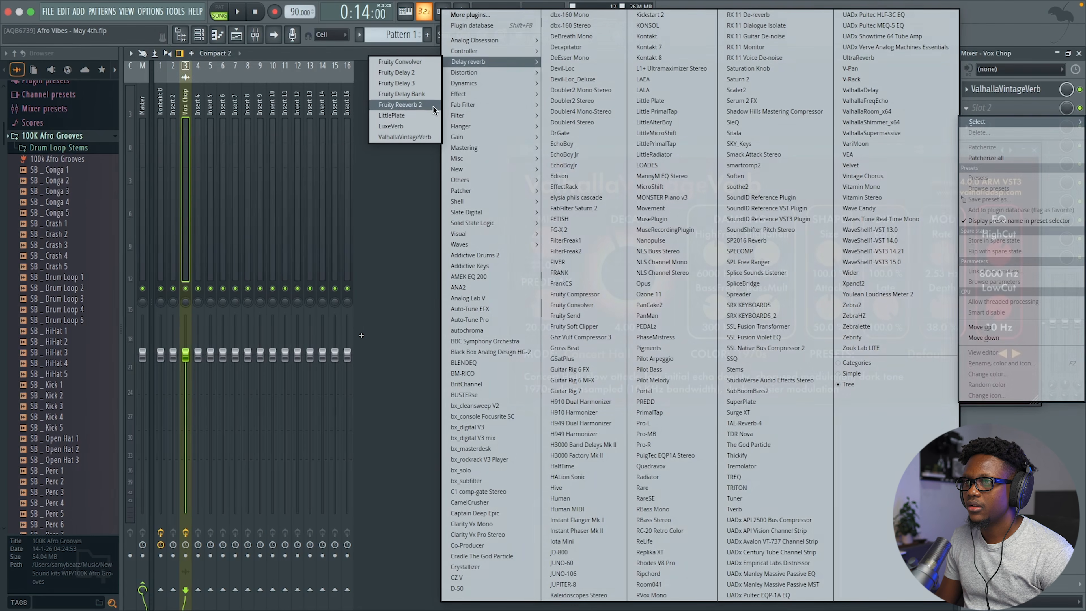
pyautogui.click(405, 84)
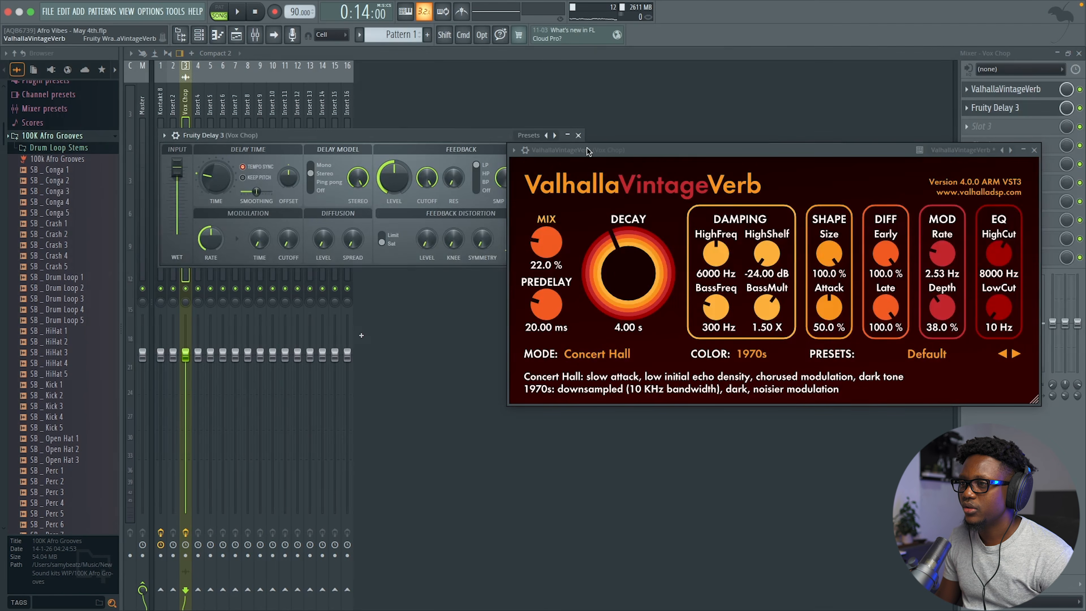
pyautogui.moveTo(585, 152); pyautogui.dragTo(584, 281)
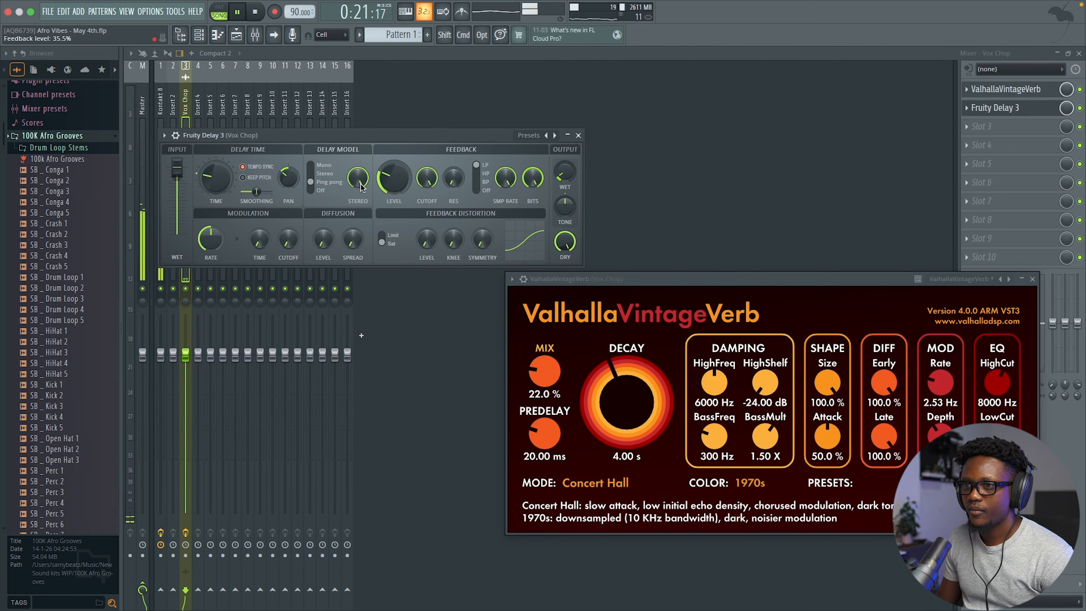
# Step: Close the Fruity Delay 3 and ValhallaVintageVerb windows and solo the Kontakt 8 channel
pyautogui.click(1079, 53)
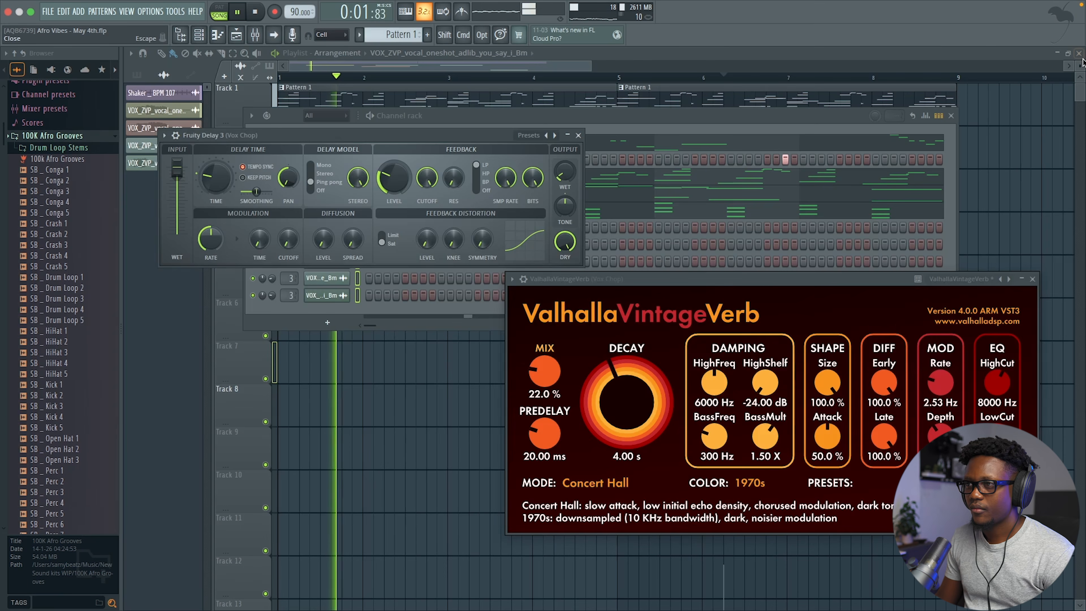
pyautogui.click(578, 136)
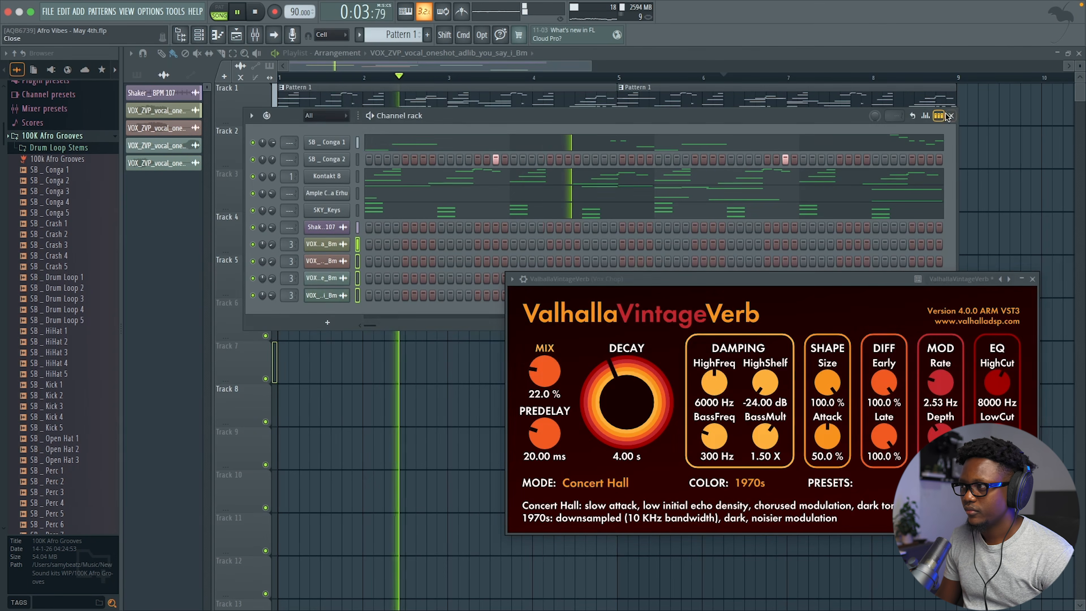
pyautogui.click(951, 115)
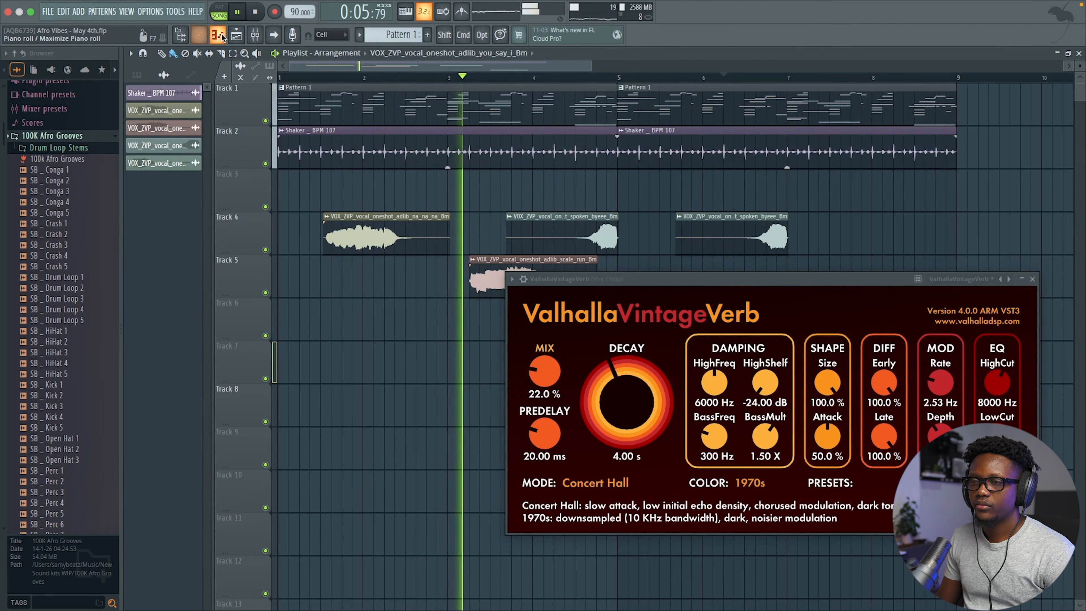
pyautogui.click(254, 36)
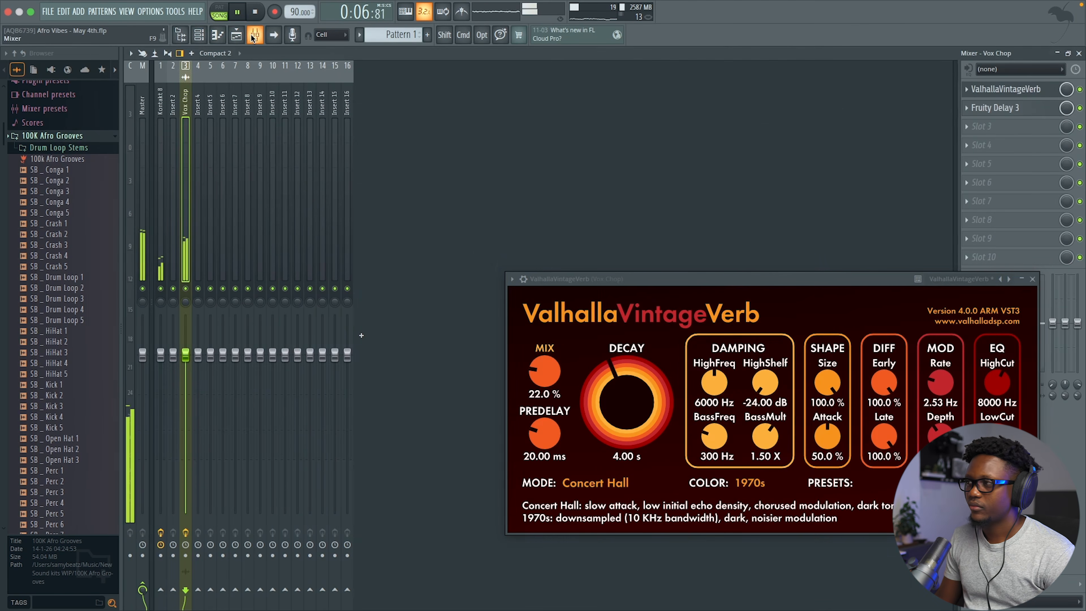
pyautogui.click(1072, 55)
pyautogui.click(199, 41)
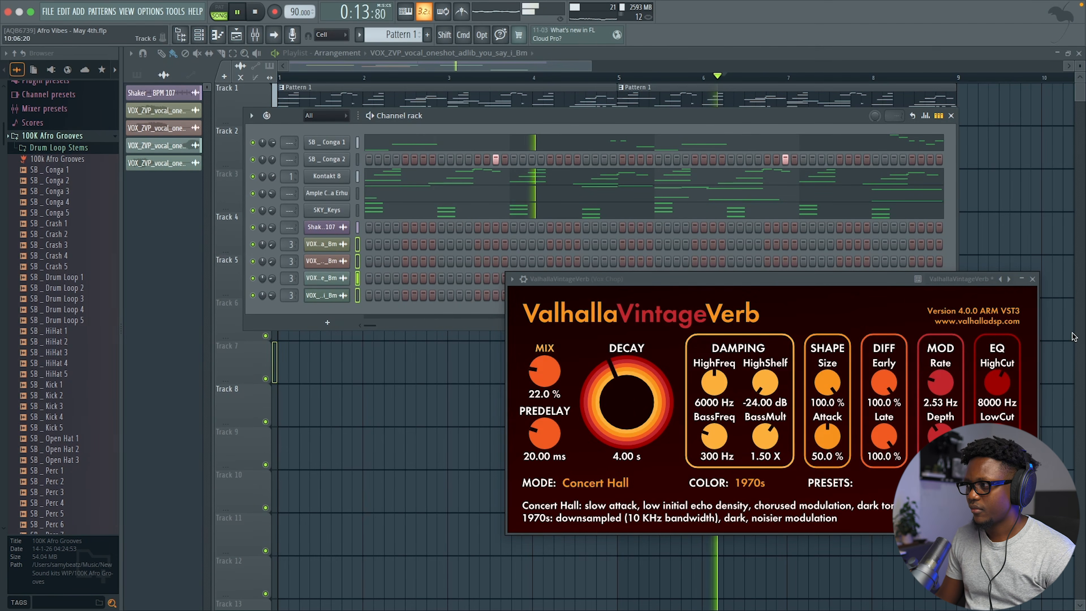
pyautogui.click(1033, 279)
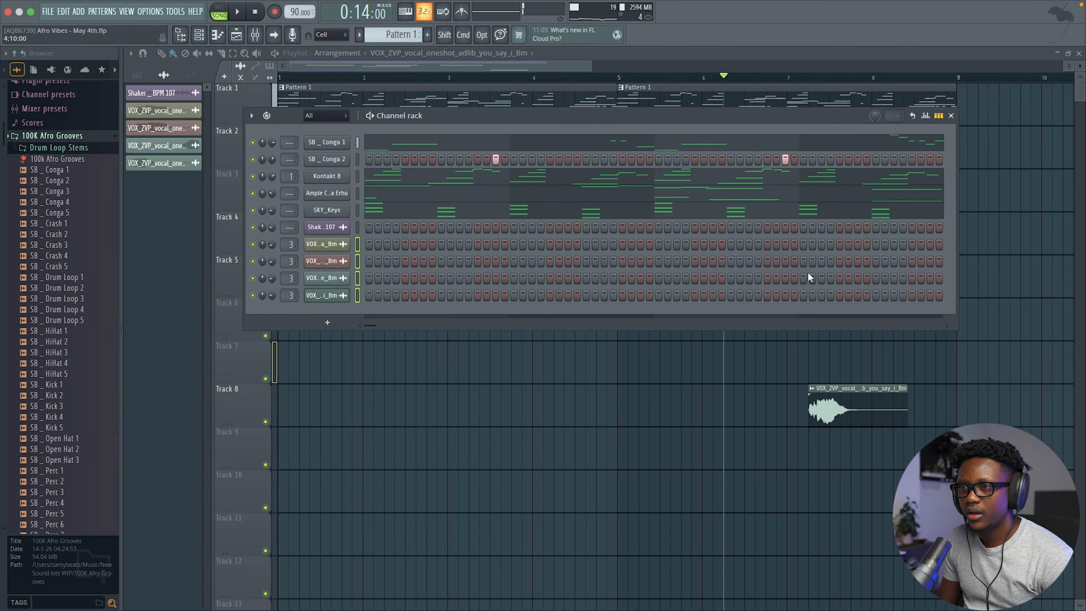
pyautogui.keyDown('super'); pyautogui.click(253, 176); pyautogui.keyUp('super')
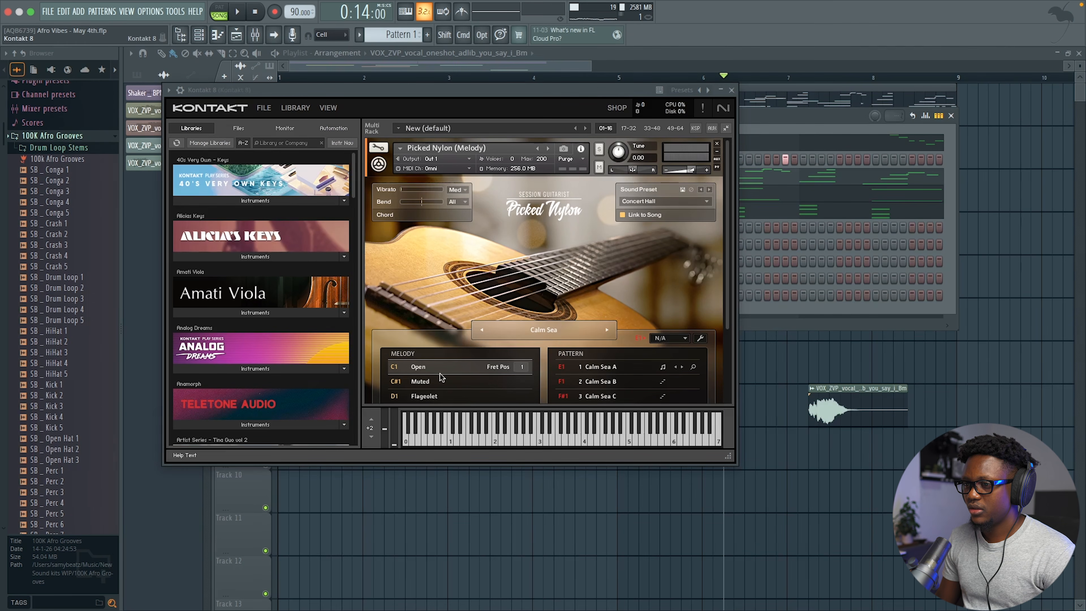
# Step: Switch the Kontakt melody articulation to Muted
pyautogui.scroll(-1, 452, 331)
pyautogui.click(430, 376)
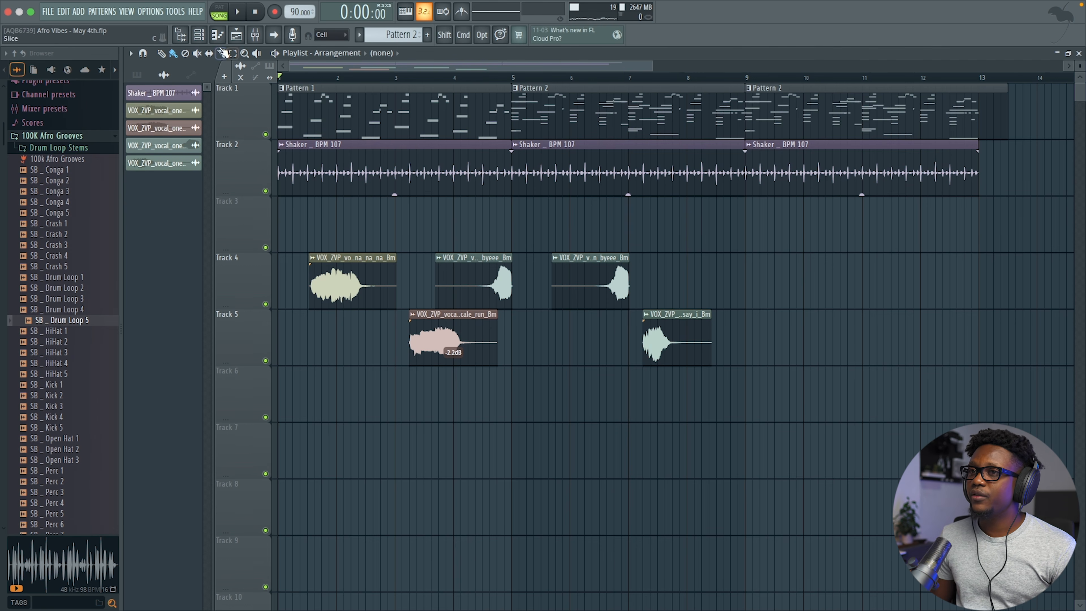
pyautogui.click(204, 38)
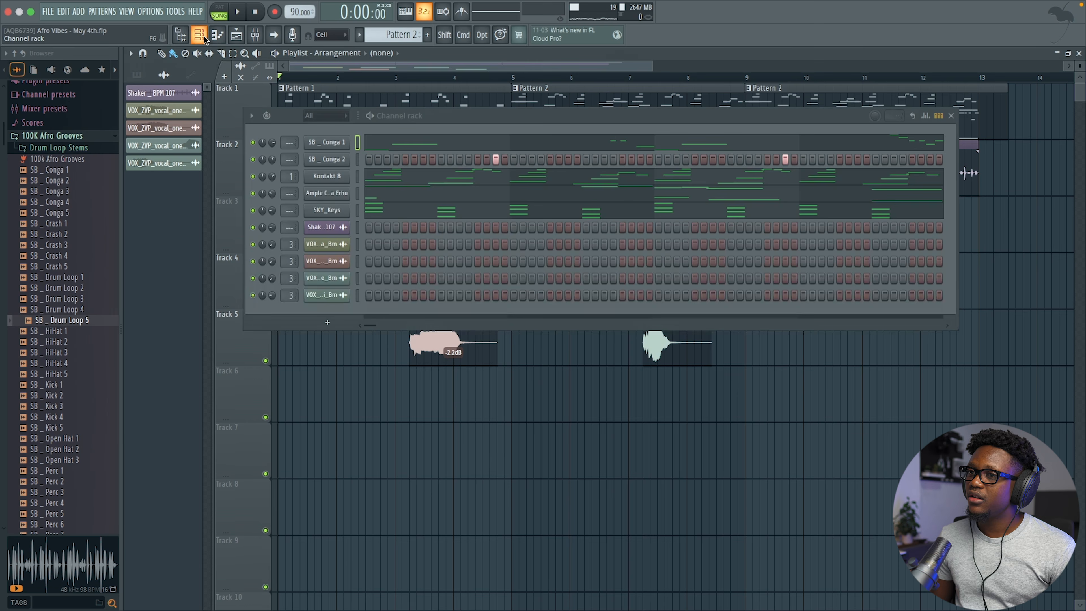
pyautogui.click(335, 177)
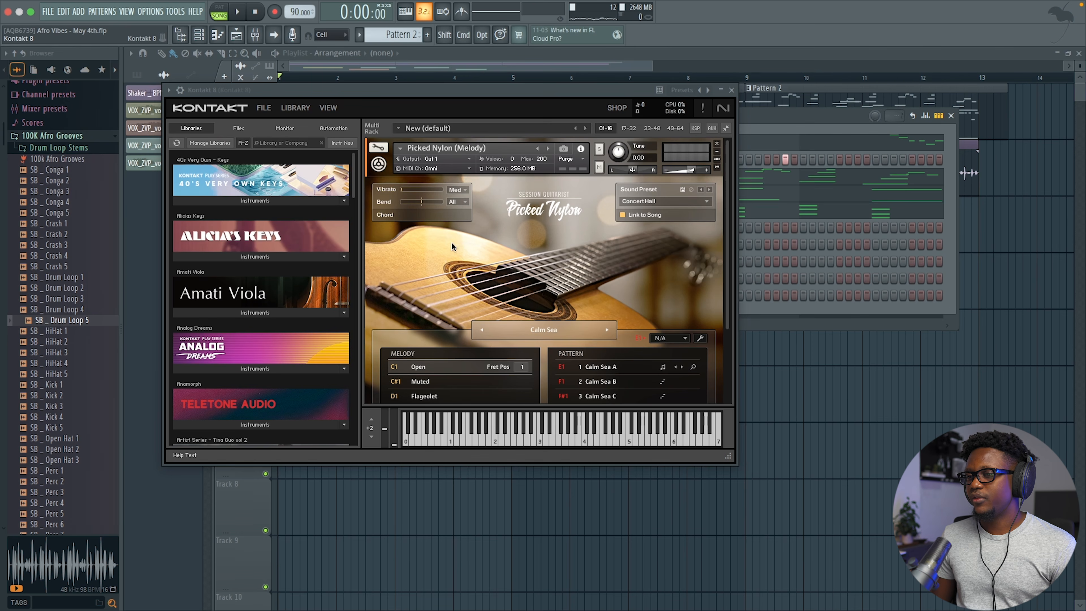